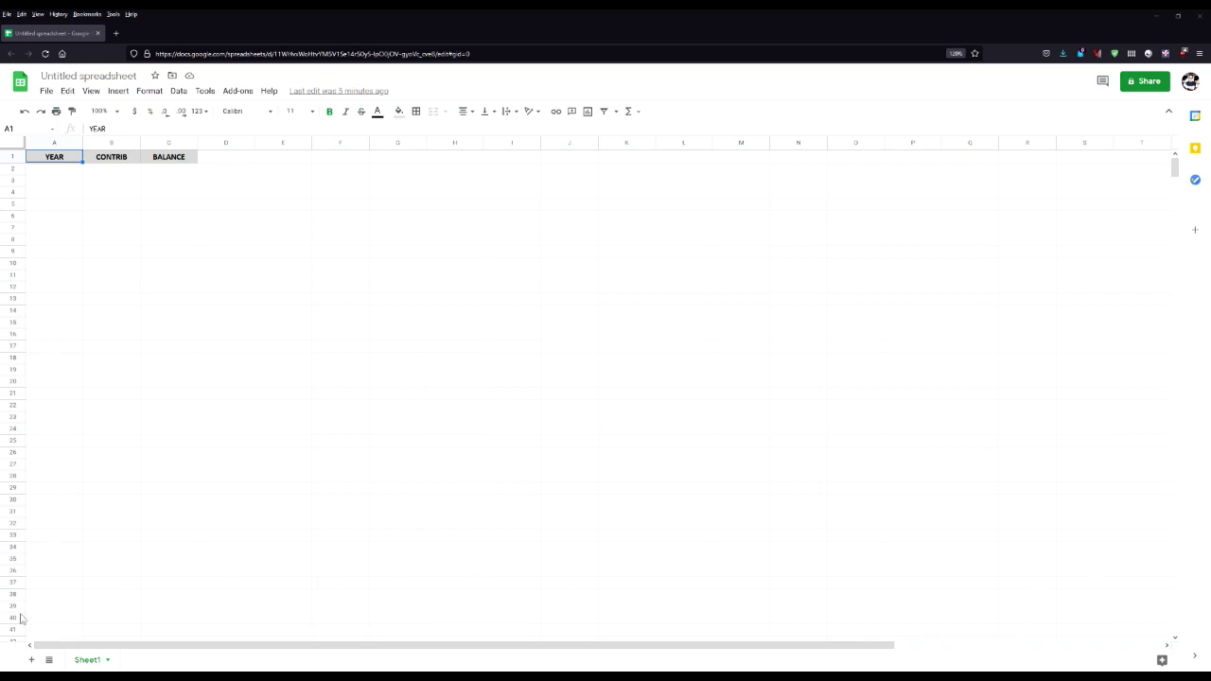
Enter 2022 as the first year in A2 and 2000 as its contribution in B2
left_click(48, 169)
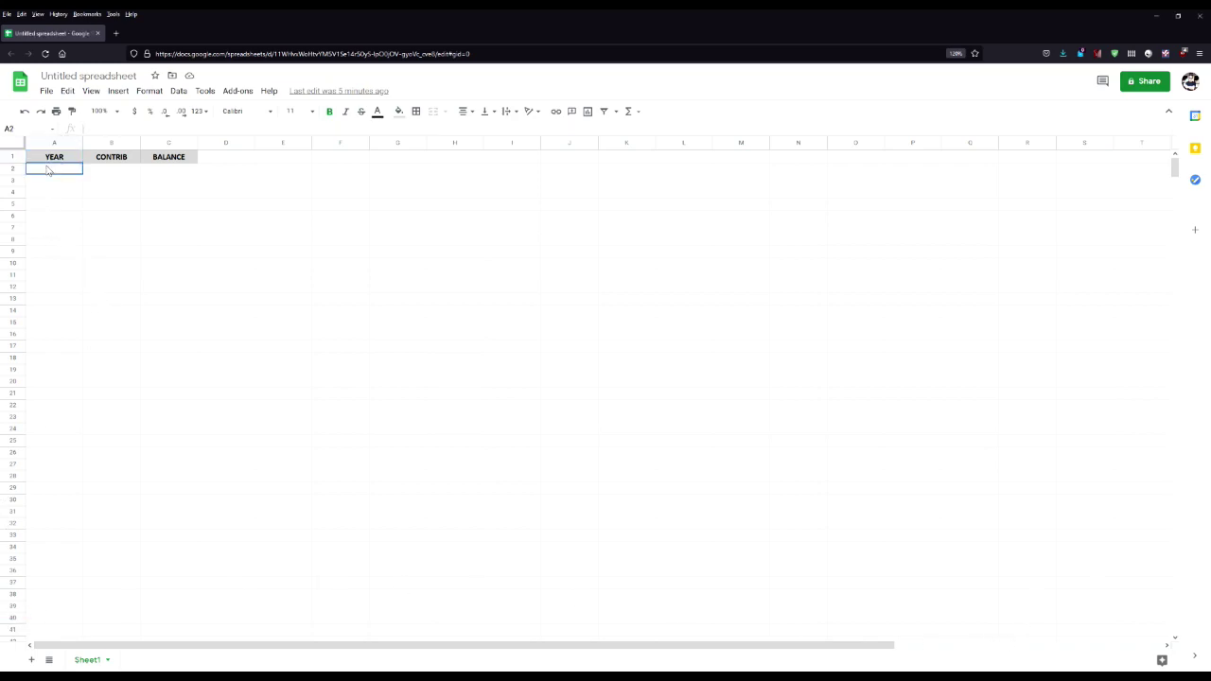
type("2022")
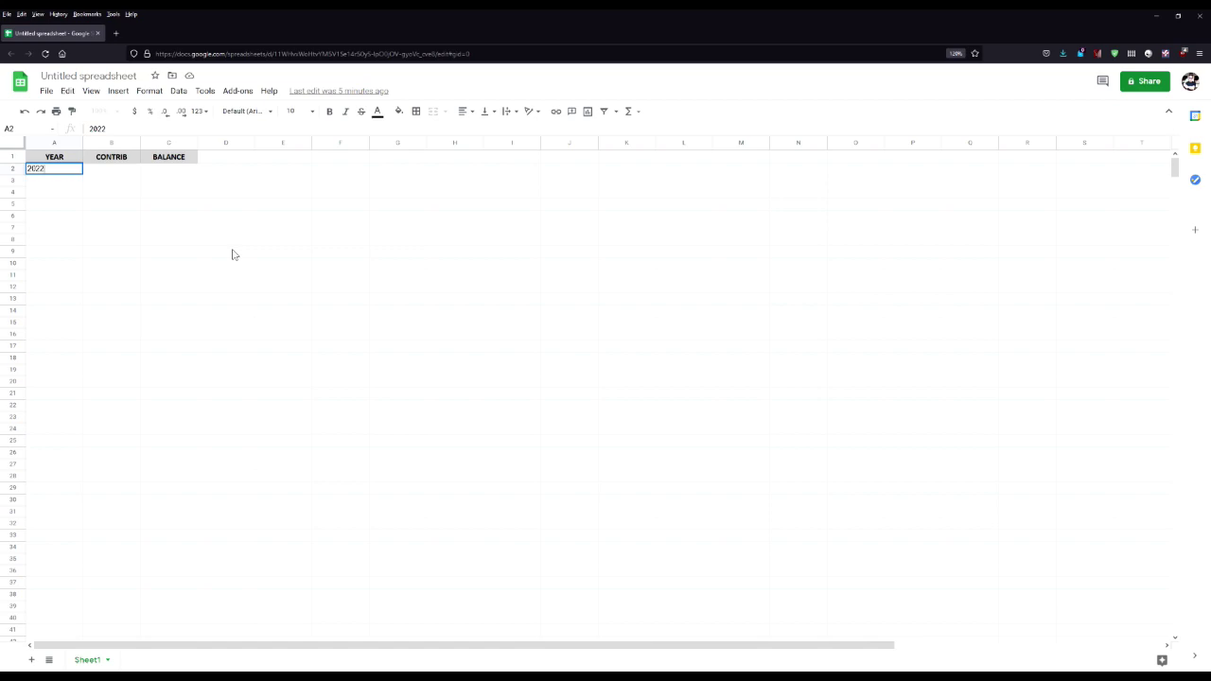
key("Tab")
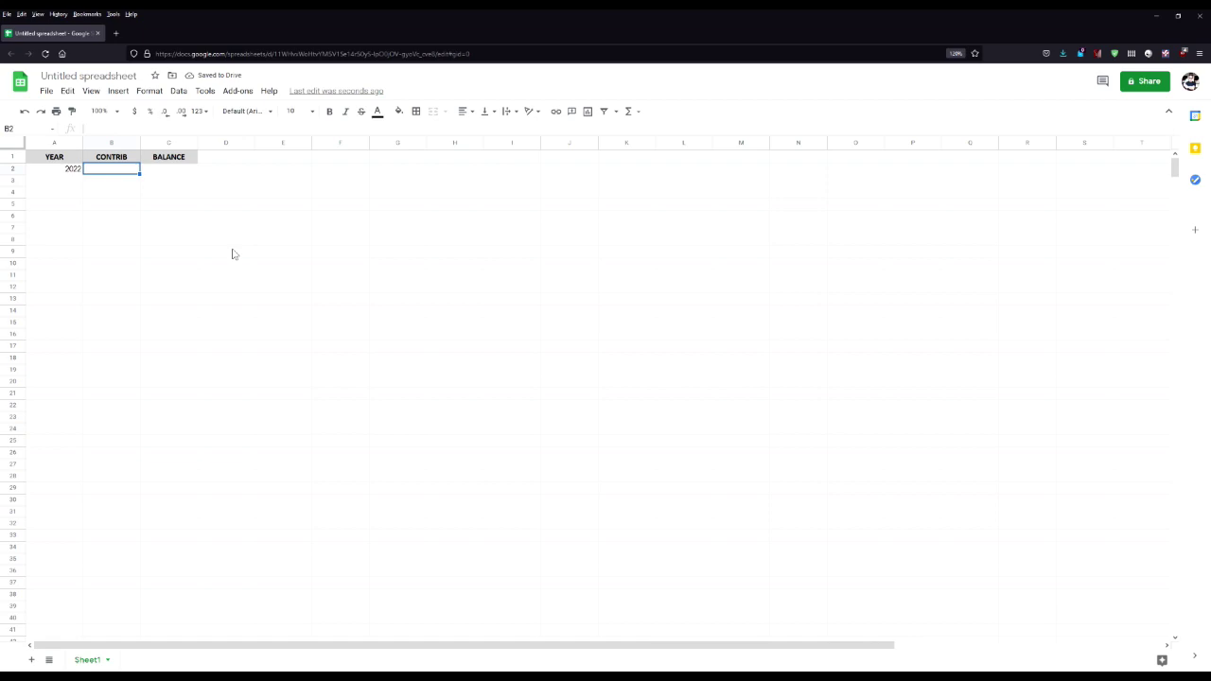
key("Tab")
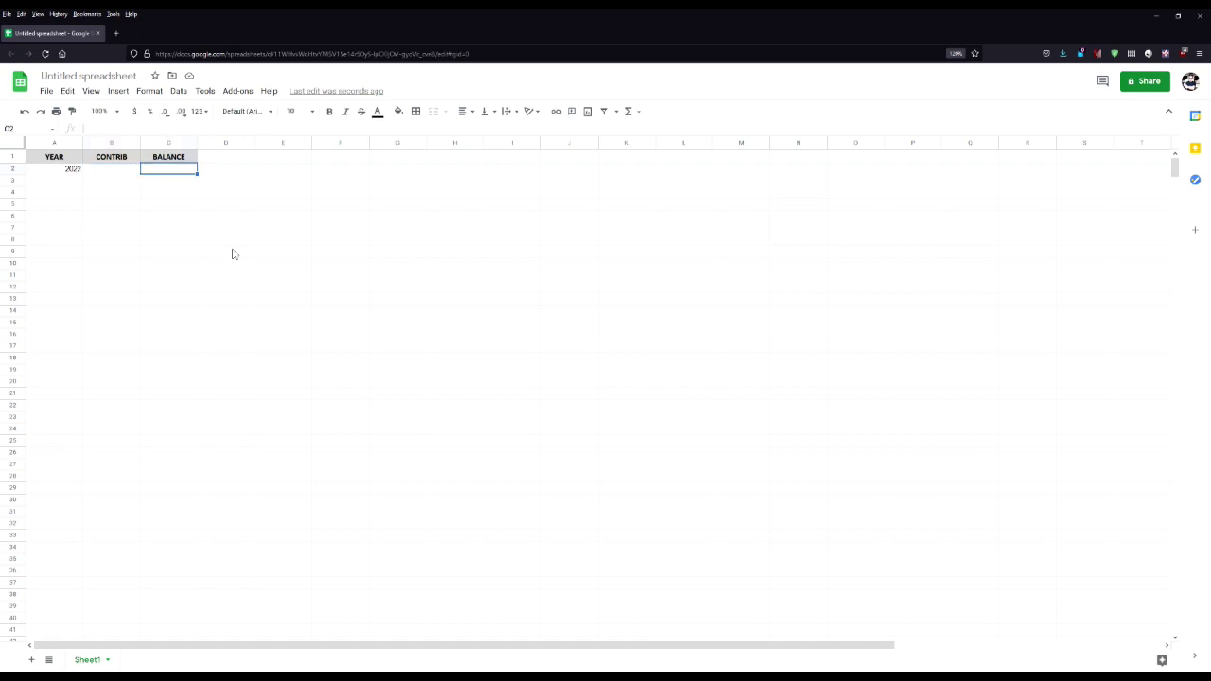
key("shift+Tab")
type("200")
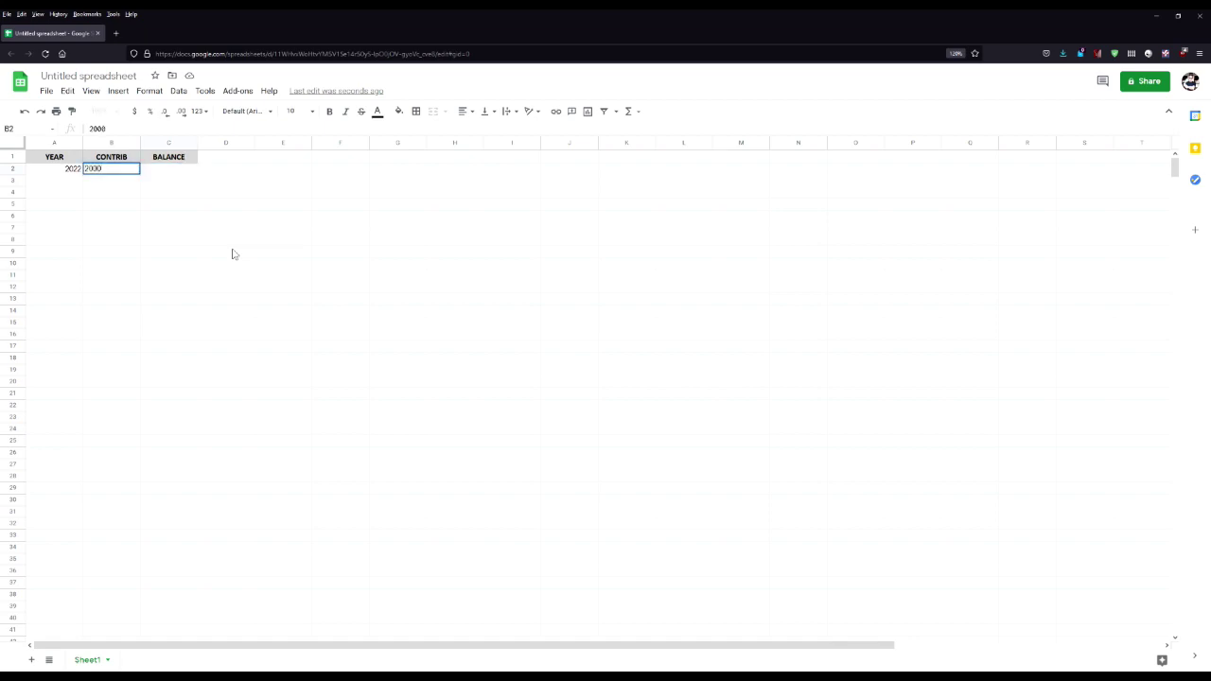
key("Tab")
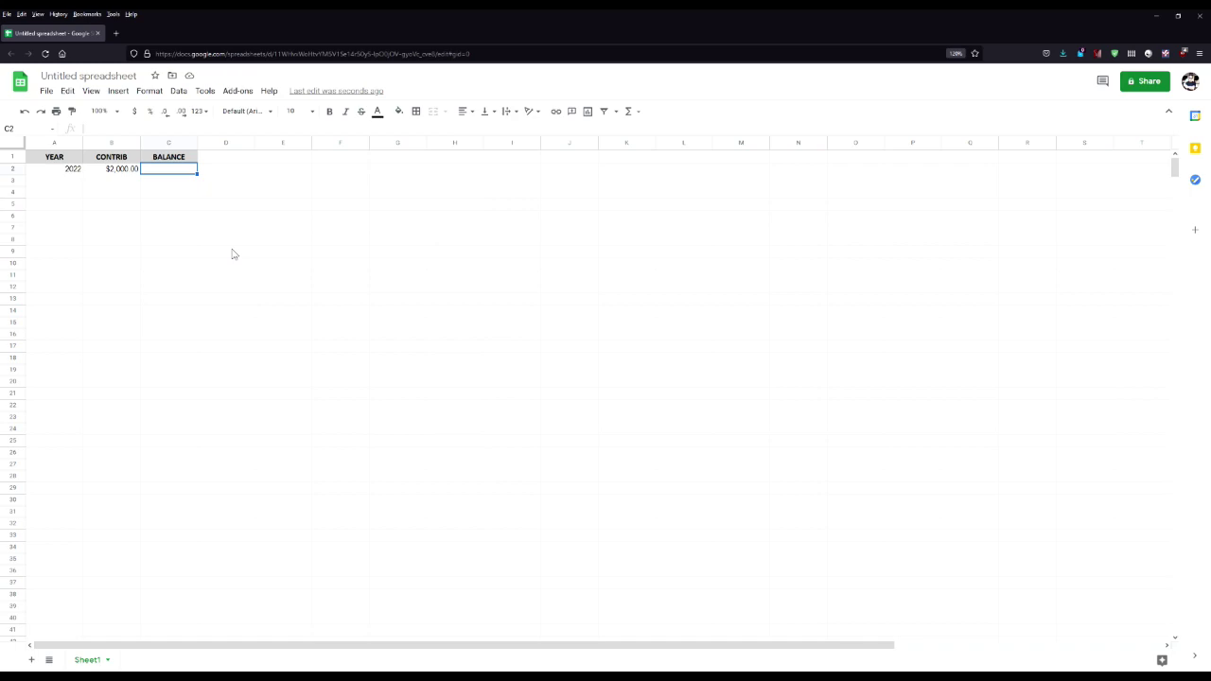
Set the 2022 balance in C2 equal to that year's contribution with the formula =B2
type("=")
left_click(130, 170)
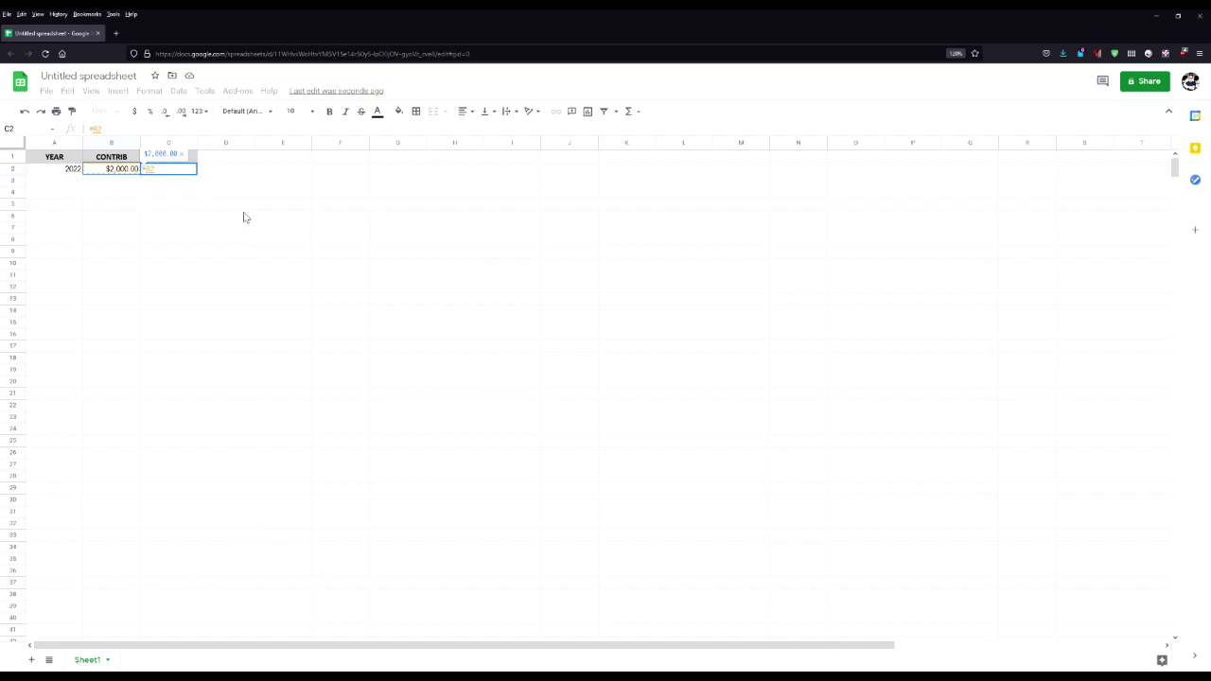
key("Return")
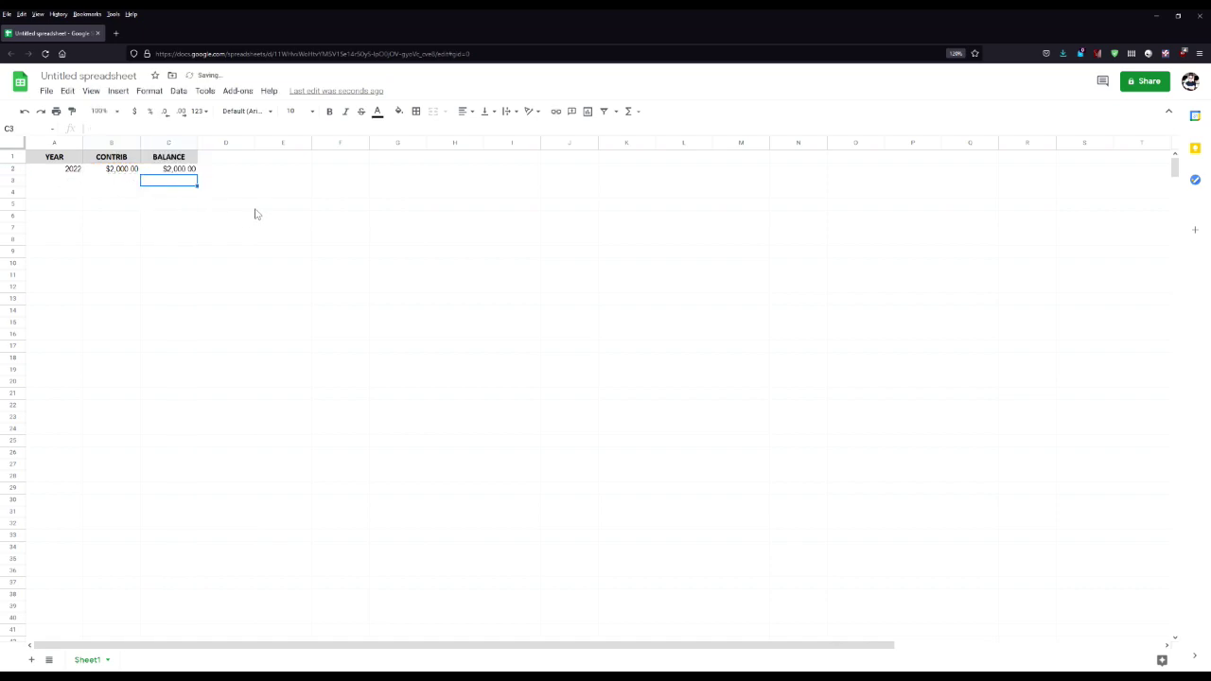
left_click(183, 171)
key("Return")
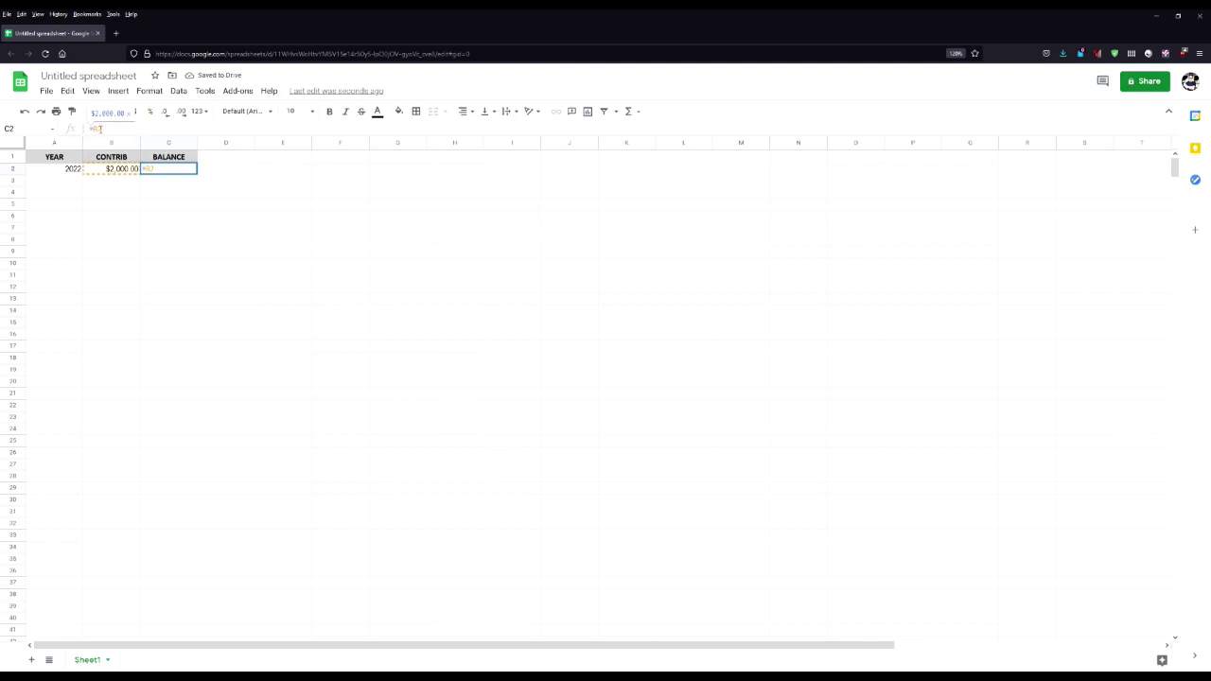
key("Return")
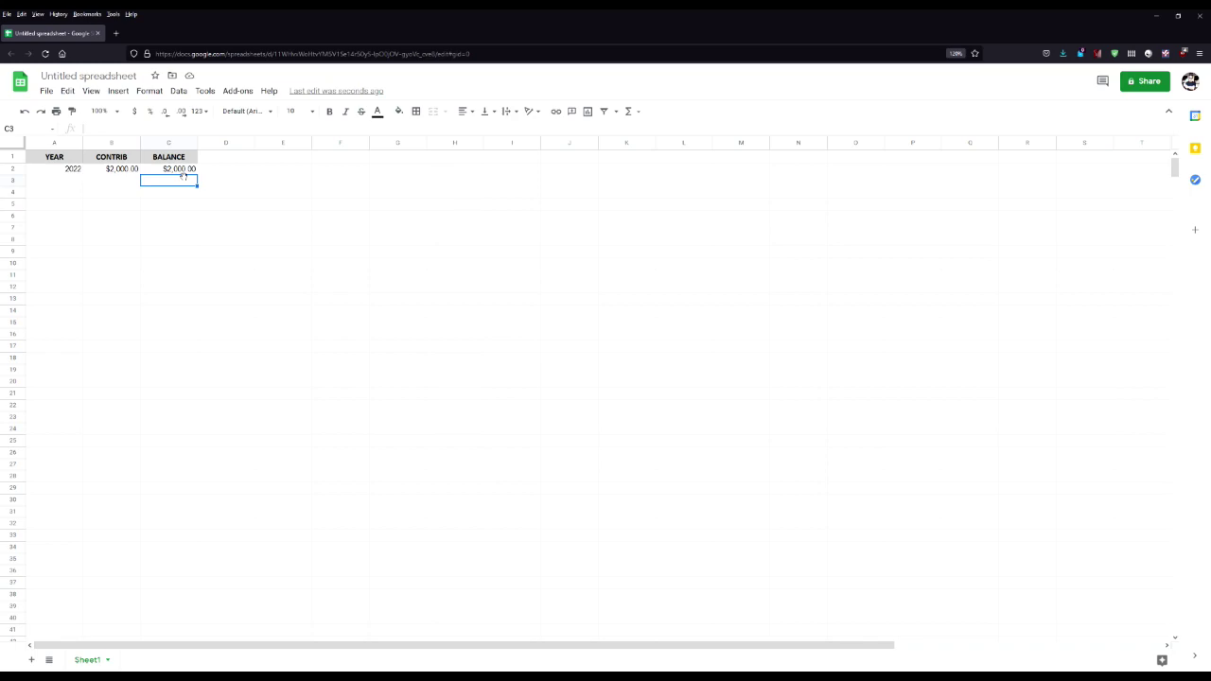
key("Left")
key("Left")
type("2023")
key("Return")
type("202")
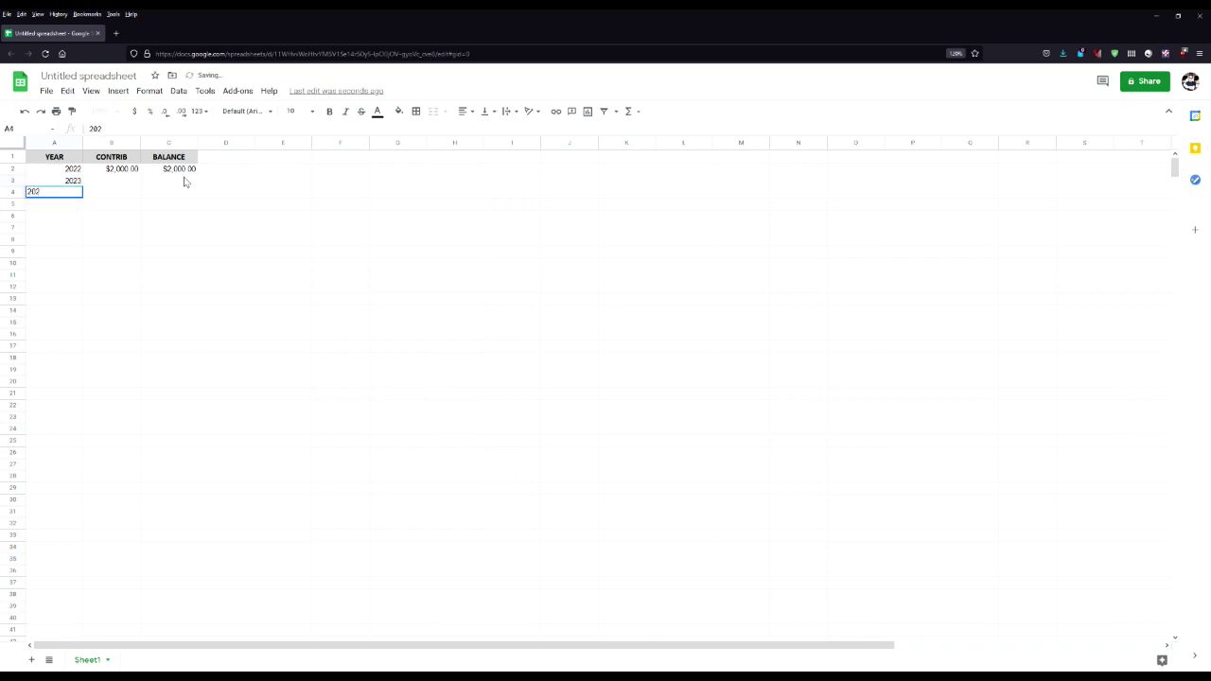
key("Return")
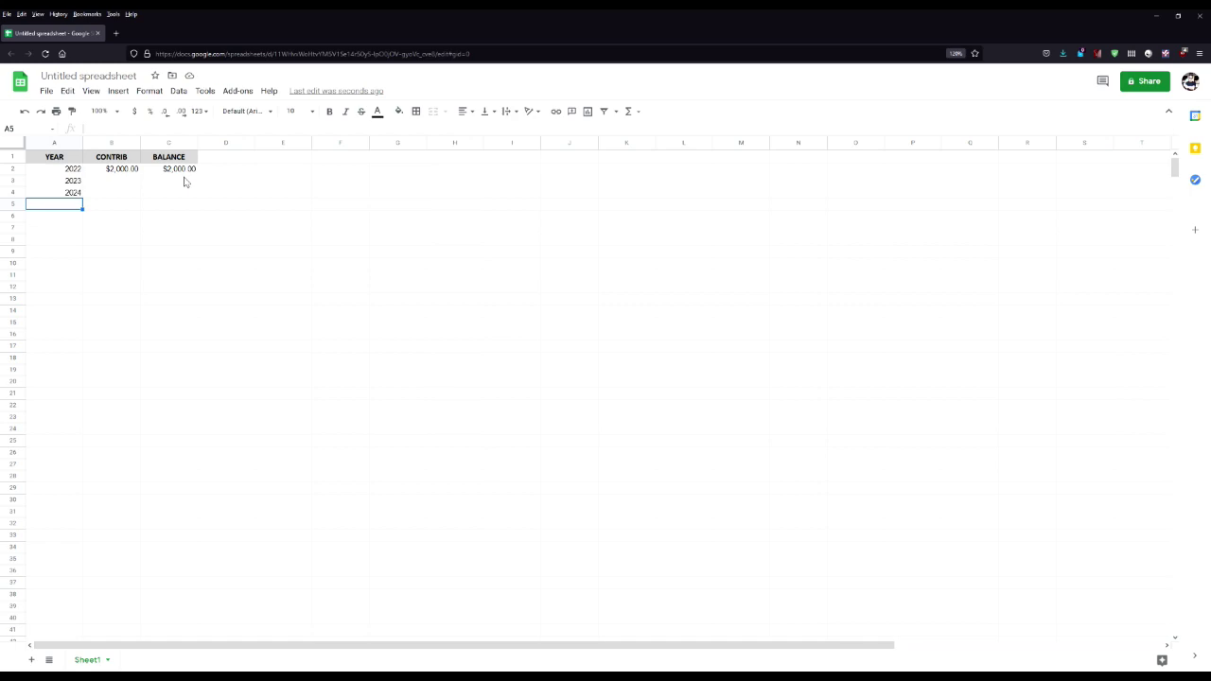
key("Up")
key("Delete")
key("Up")
key("Delete")
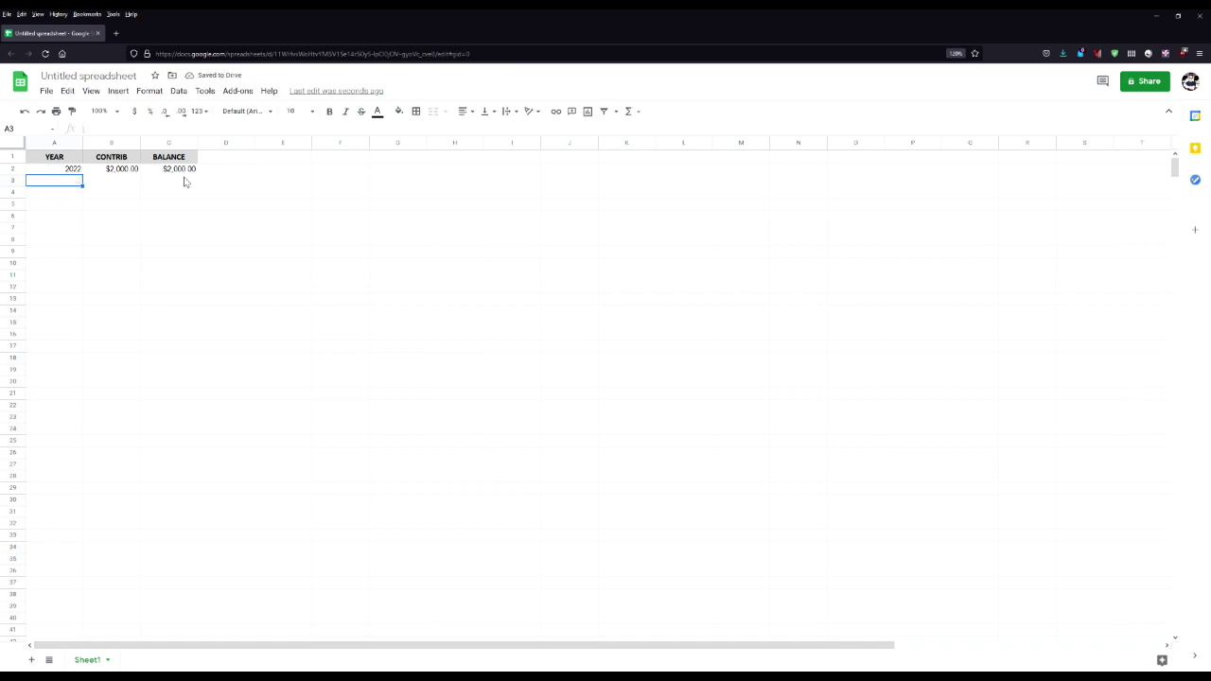
Calculate the second year in A3 with the formula =A2+1
type("=")
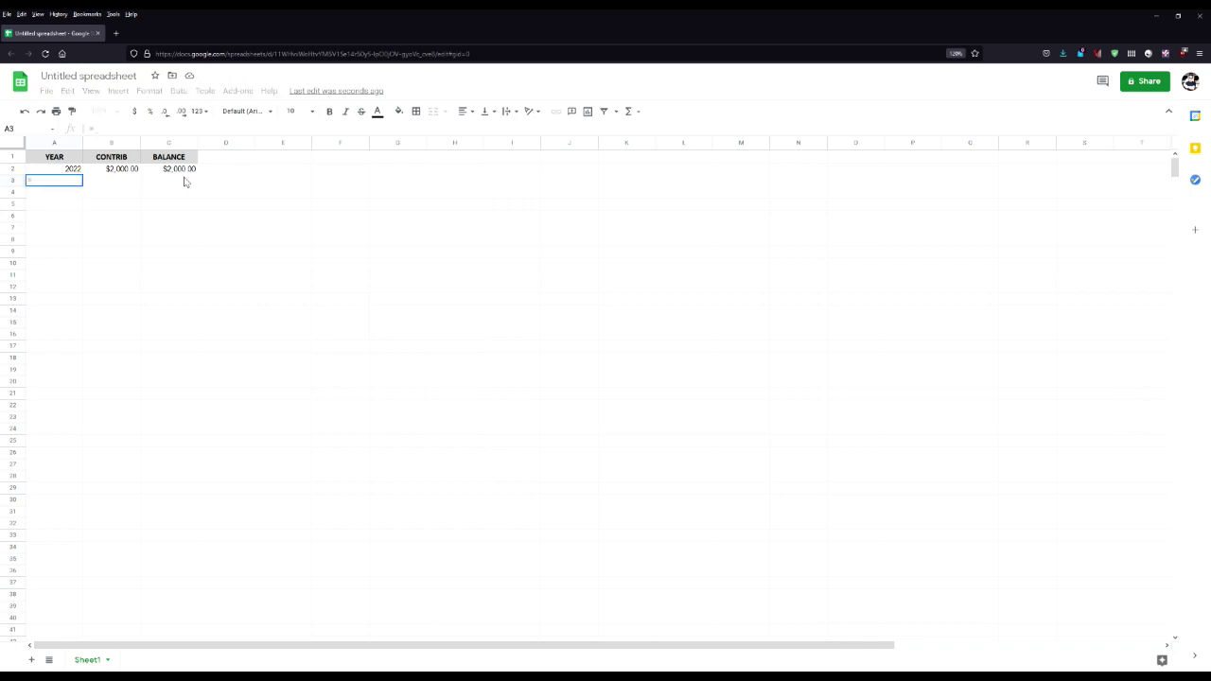
left_click(70, 173)
type("+1")
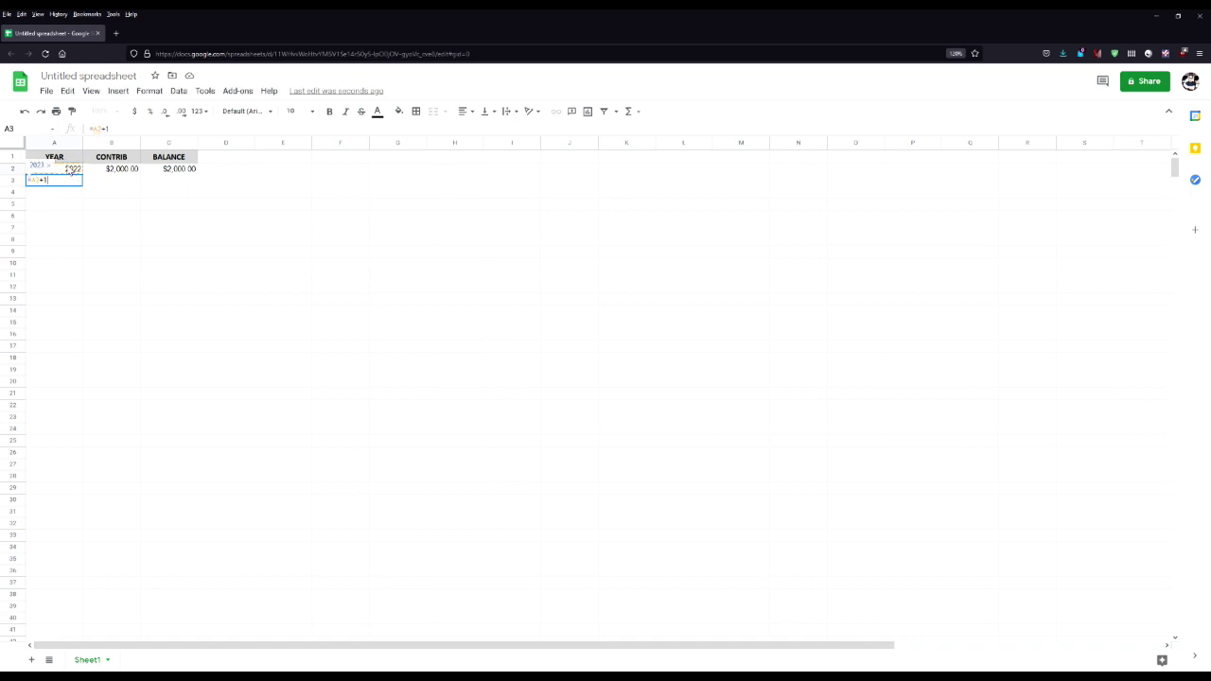
key("Return")
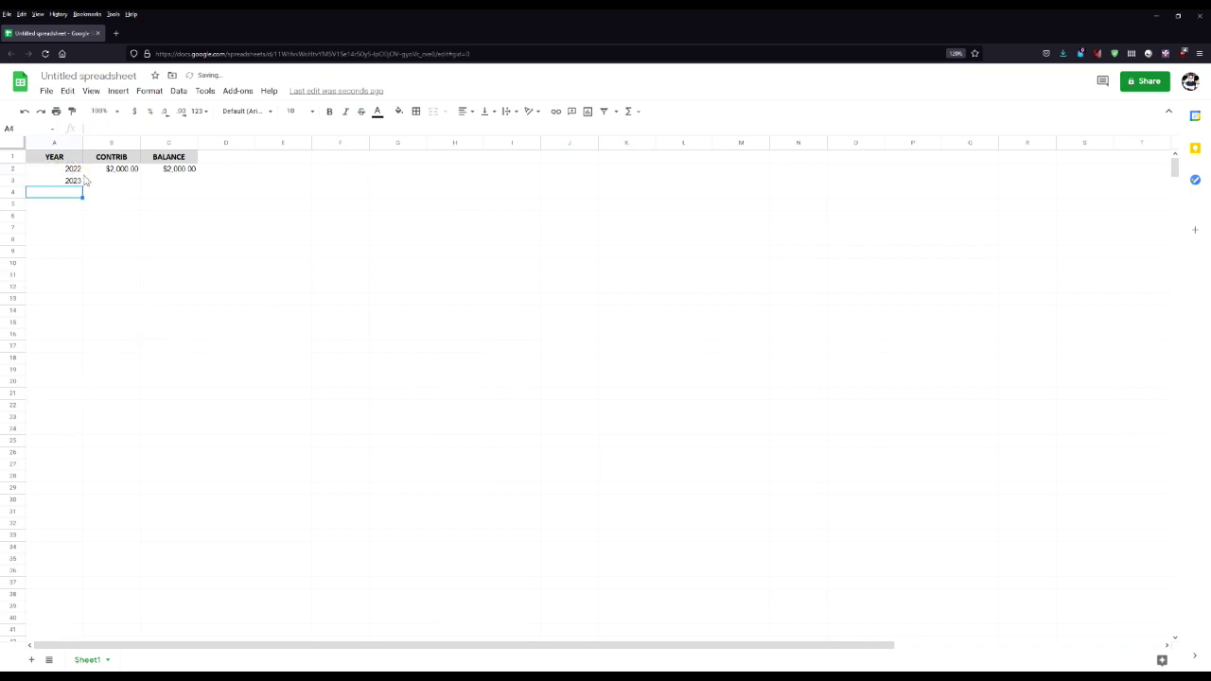
Copy the year formula from A3 into A4:A31 to extend the Year column
left_click(69, 184)
key("ctrl+c")
left_click(68, 194)
left_click(58, 514, "shift")
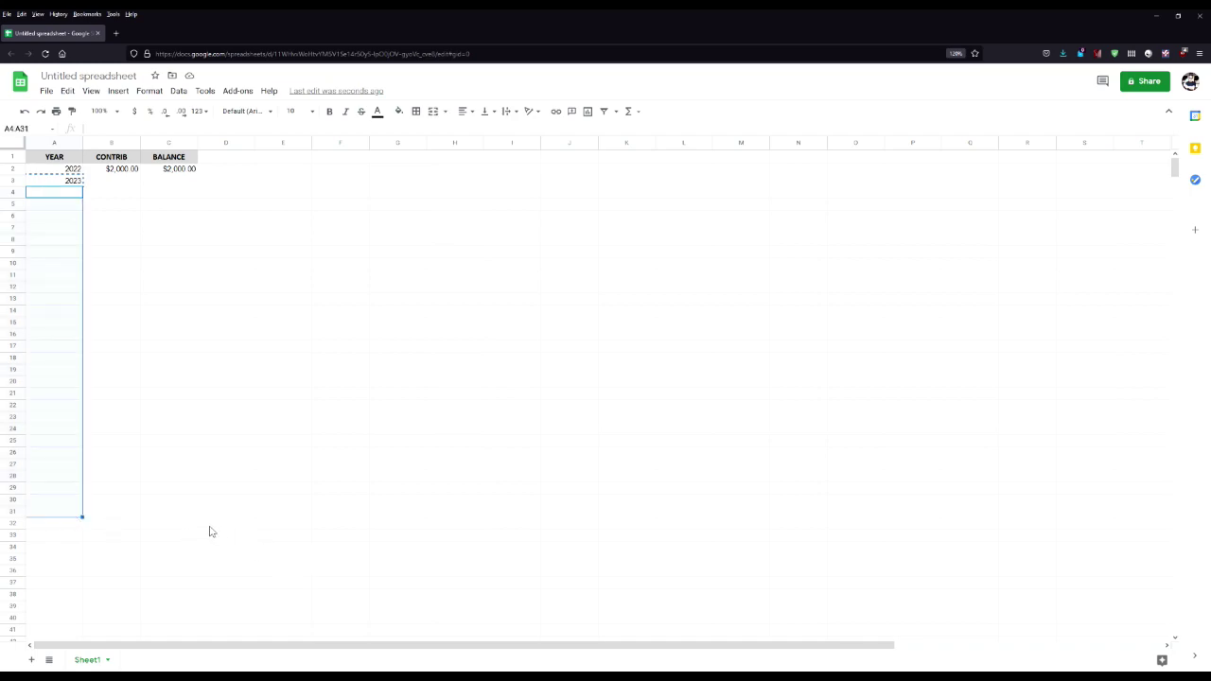
key("ctrl+v")
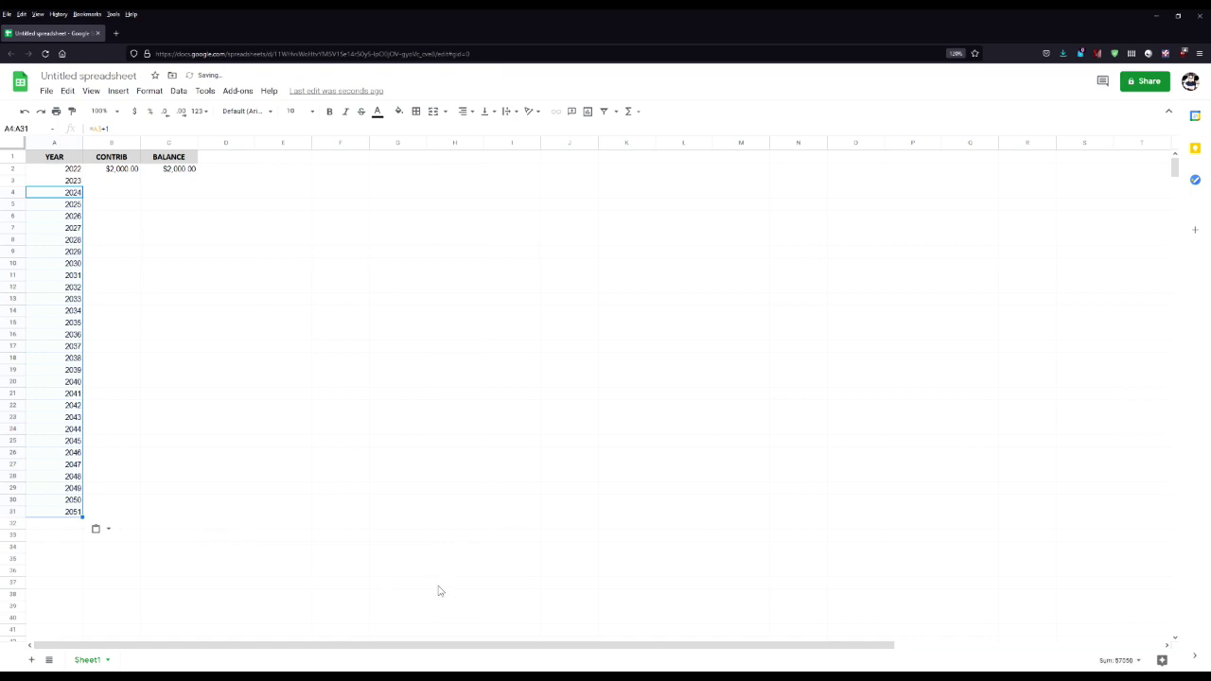
left_click(258, 336)
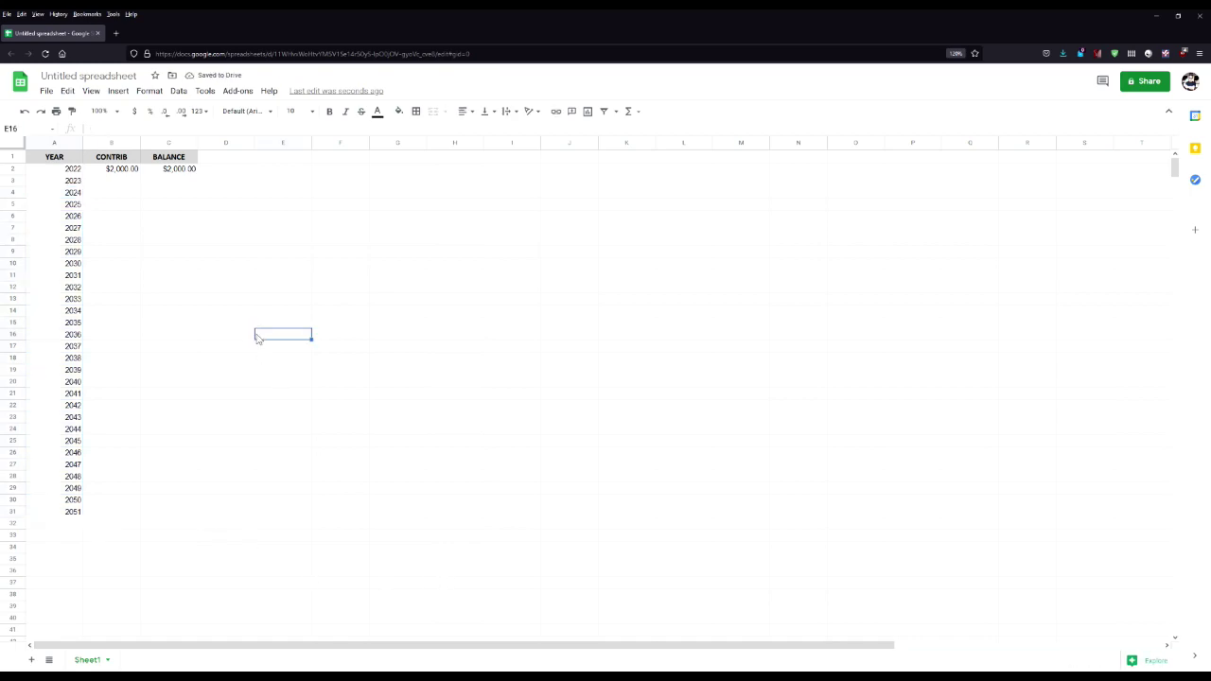
Examine the formulas in several cells down the Year column and the full range A2:A31
left_click(67, 182)
key("Down")
key("Down")
key("Down")
key("Down")
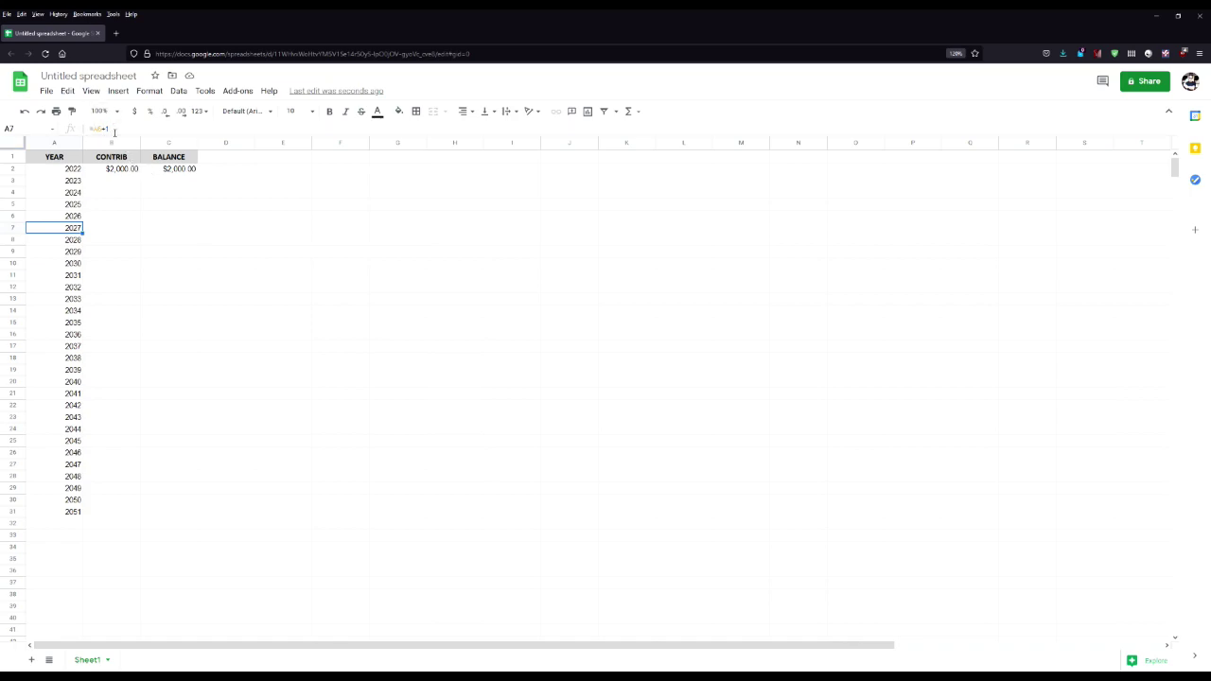
left_click(68, 241)
left_click(64, 251)
left_click(67, 288)
left_click(76, 511)
left_click(64, 171)
left_click(68, 512, "shift")
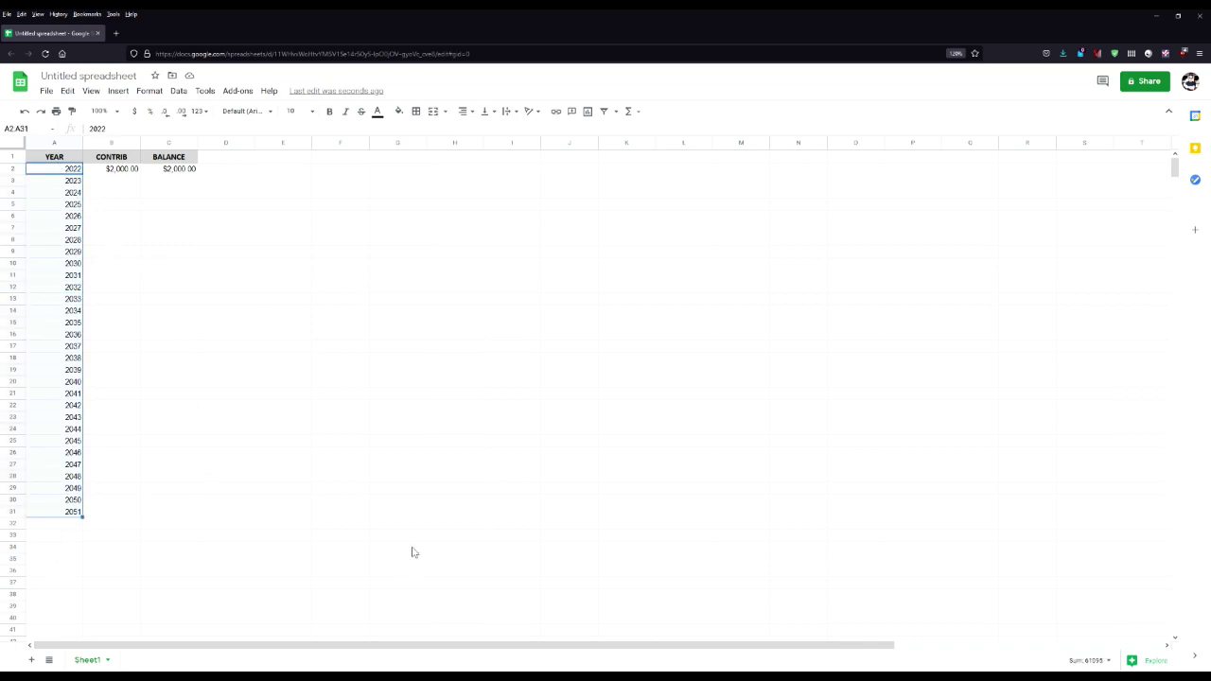
left_click(217, 229)
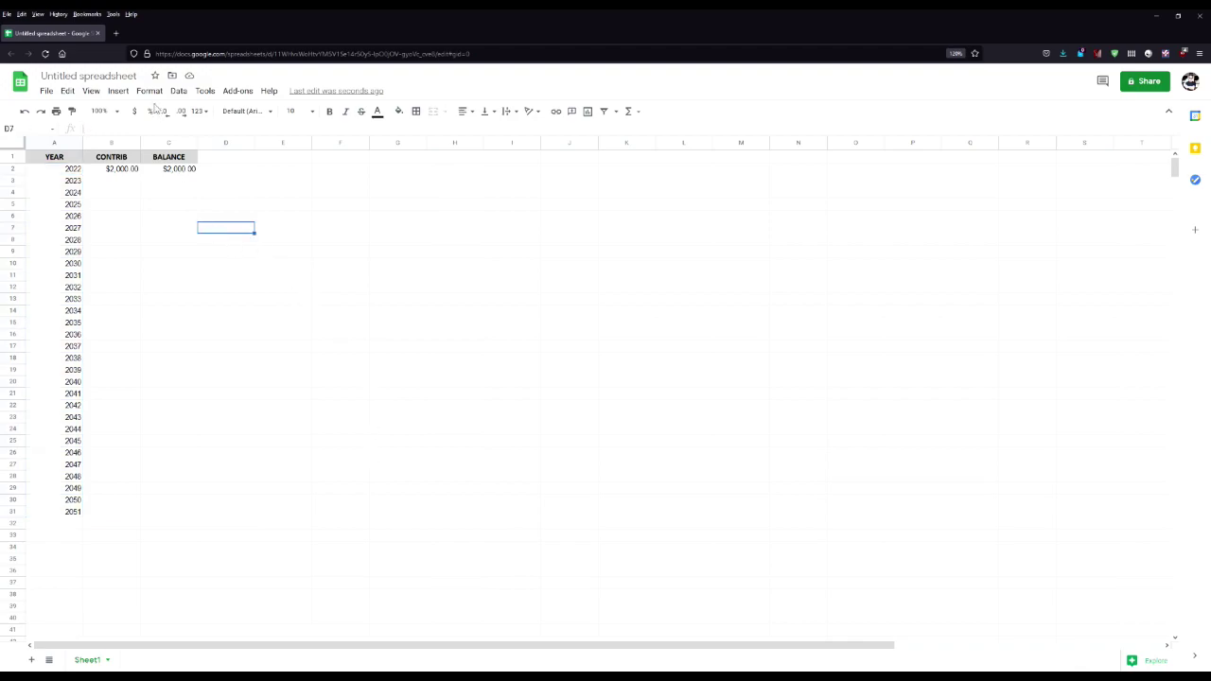
Link the 2023 contribution in B3 to the previous year's contribution with the formula =B2
left_click(120, 187)
type("=")
left_click(131, 170)
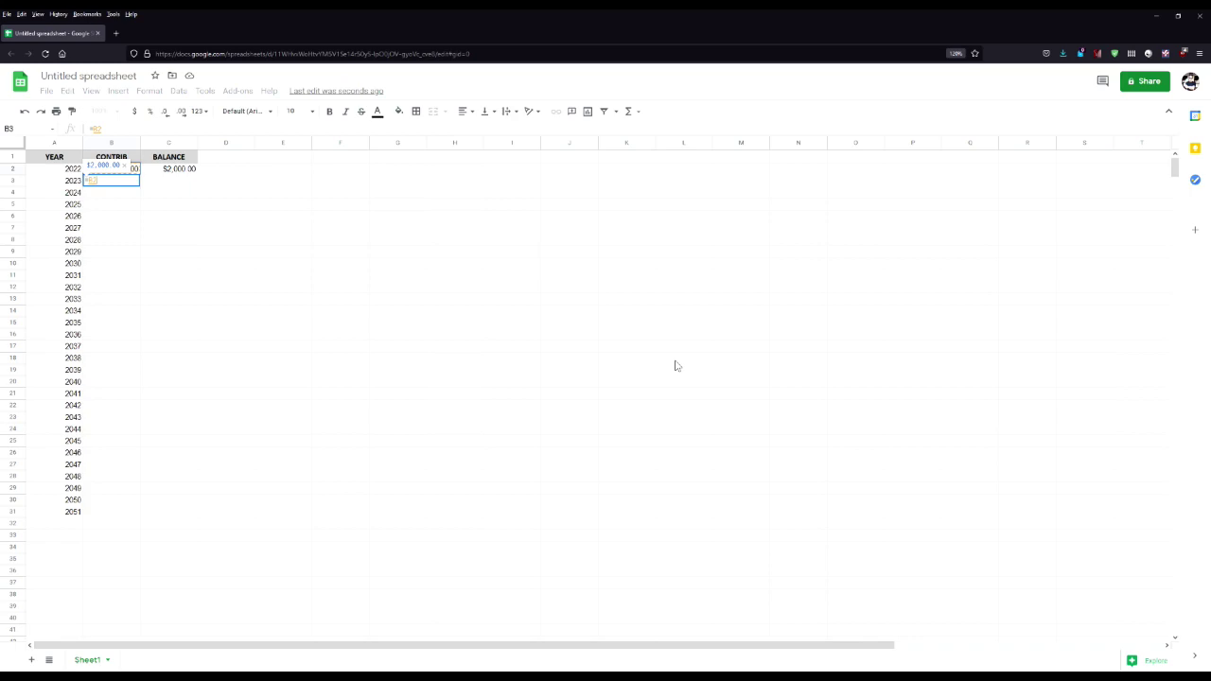
key("Return")
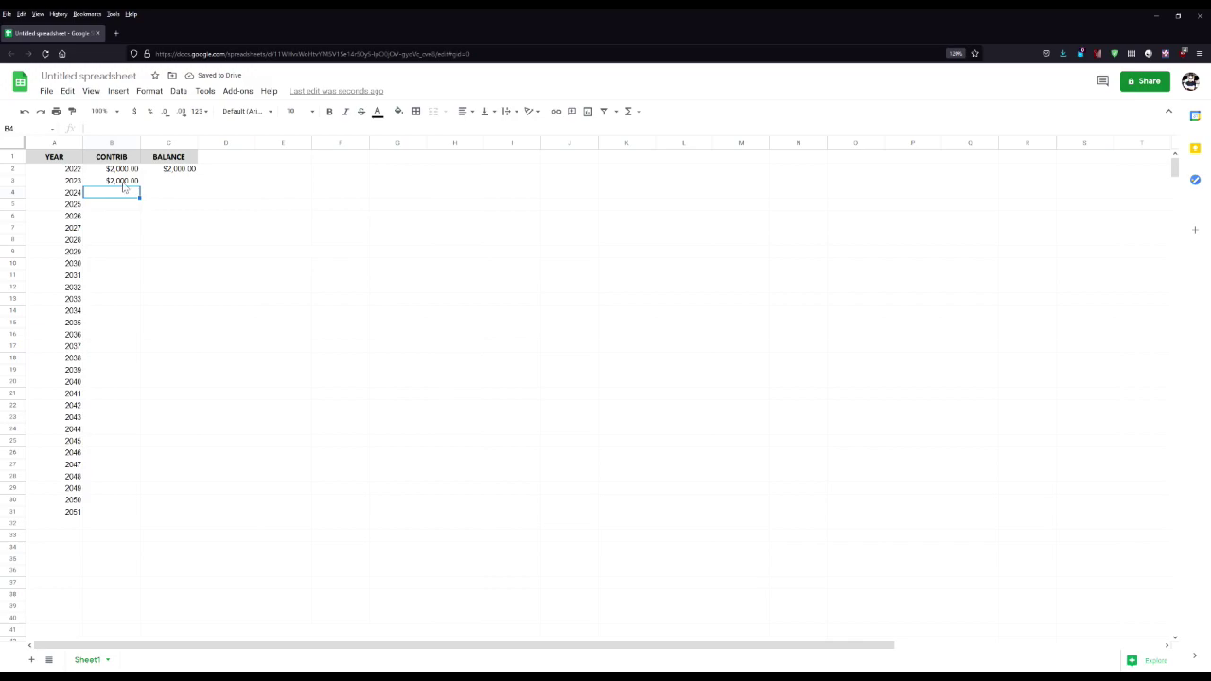
Copy the contribution formula from B3 into B4:B31
left_click(123, 181)
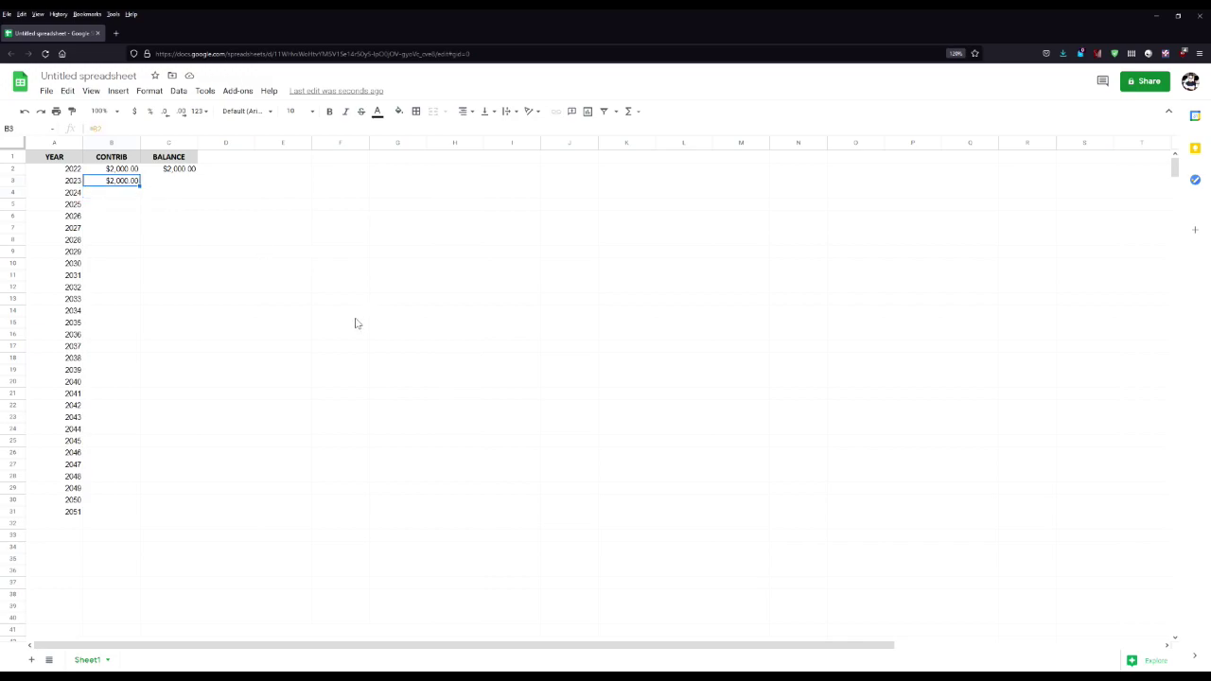
key("ctrl+c")
left_click_drag(117, 194, 105, 509)
key("ctrl+v")
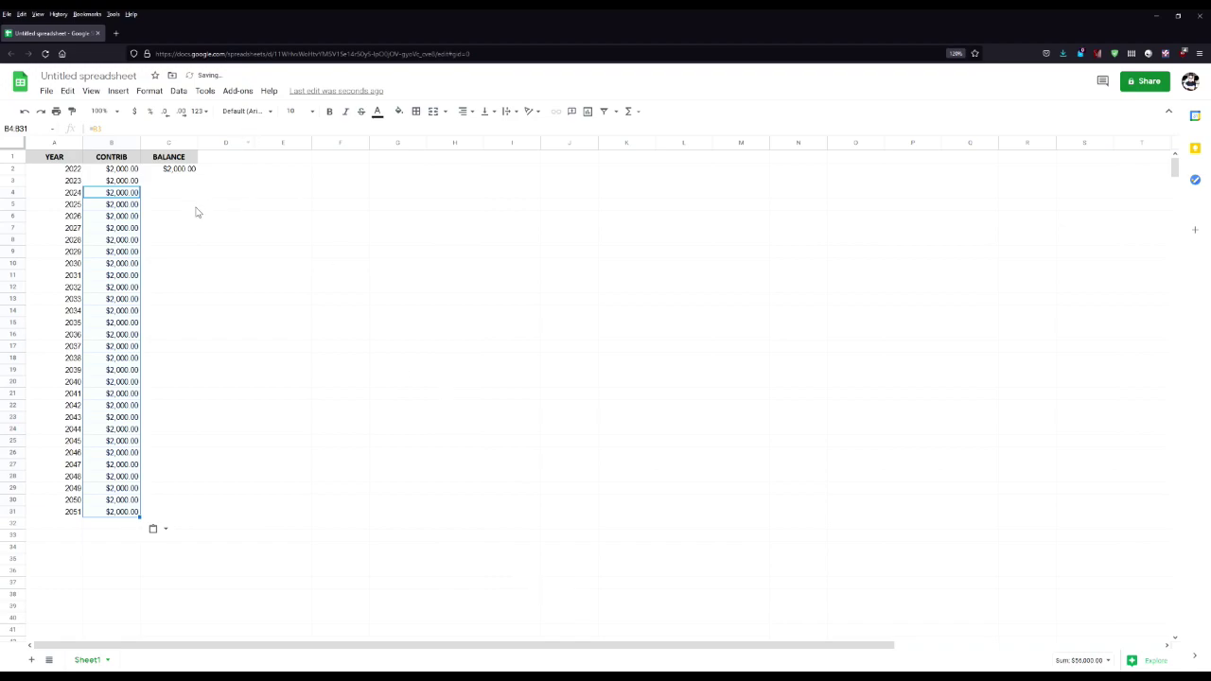
left_click(155, 243)
Override the 2030 contribution in B10 with 3000
left_click(122, 240)
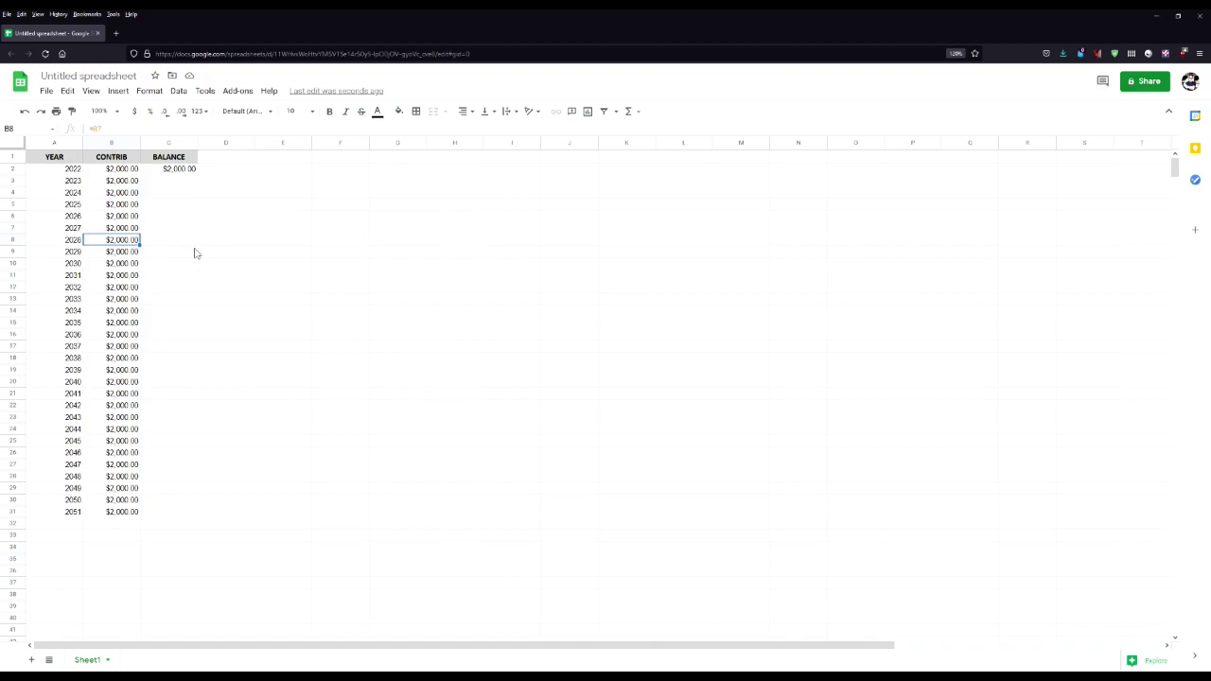
key("Down")
key("Down")
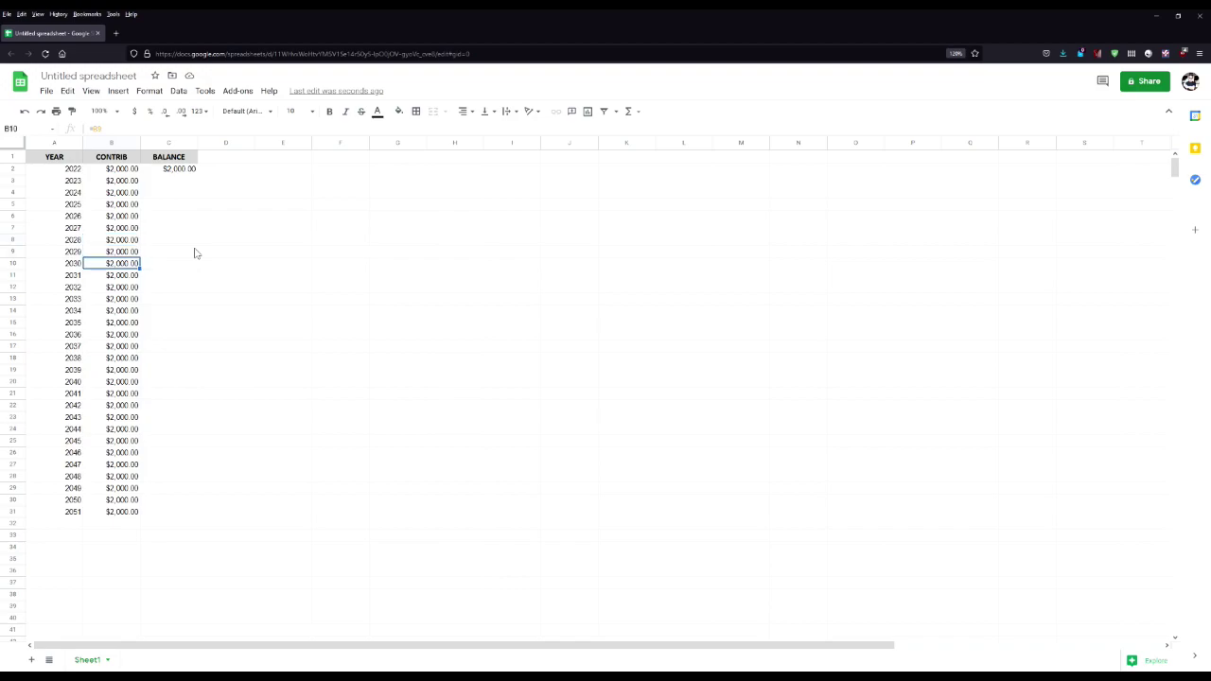
type("3000")
key("Return")
left_click(184, 273)
Calculate the 2023 balance in C3 with =(C2*1.05)+B3 and fill the formula down the Balance column through C31
left_click(159, 183)
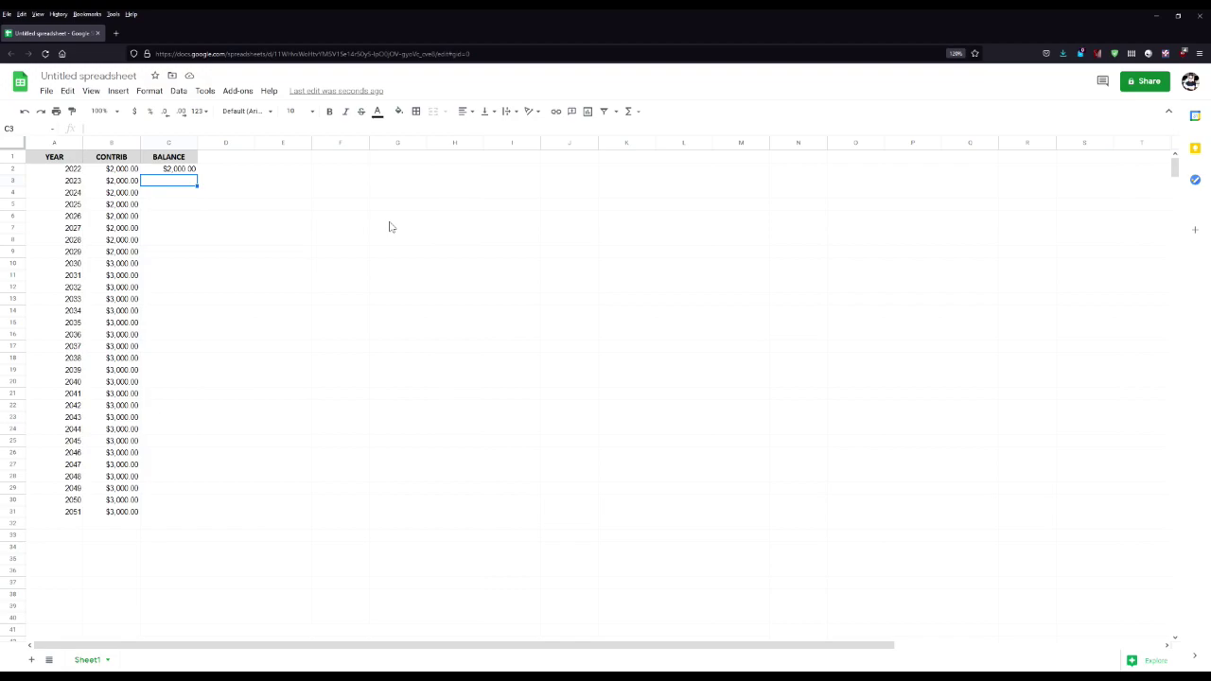
type("=")
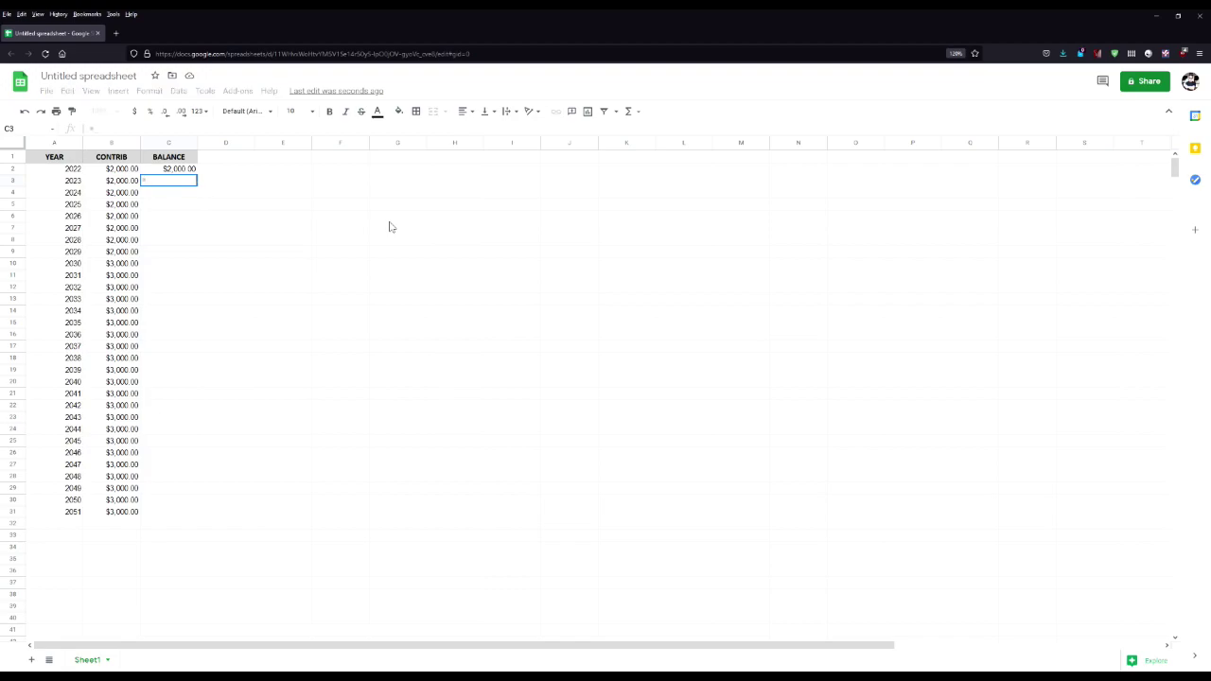
left_click(188, 172)
type("*1")
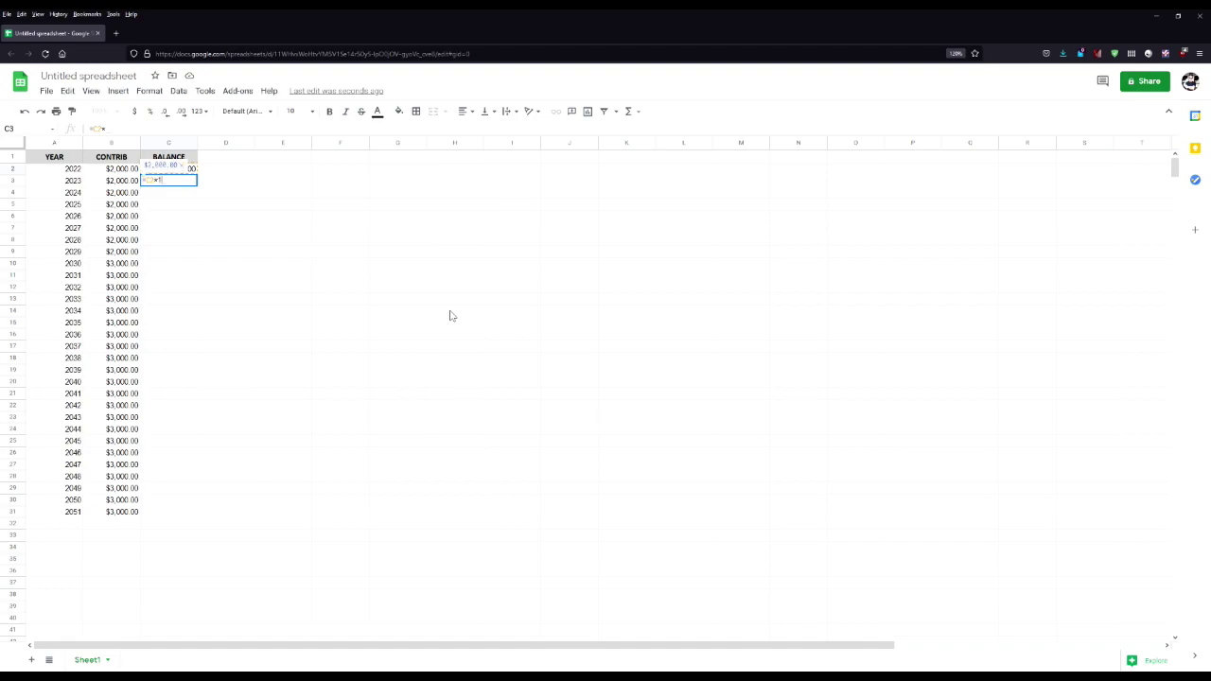
type(".05")
type("(")
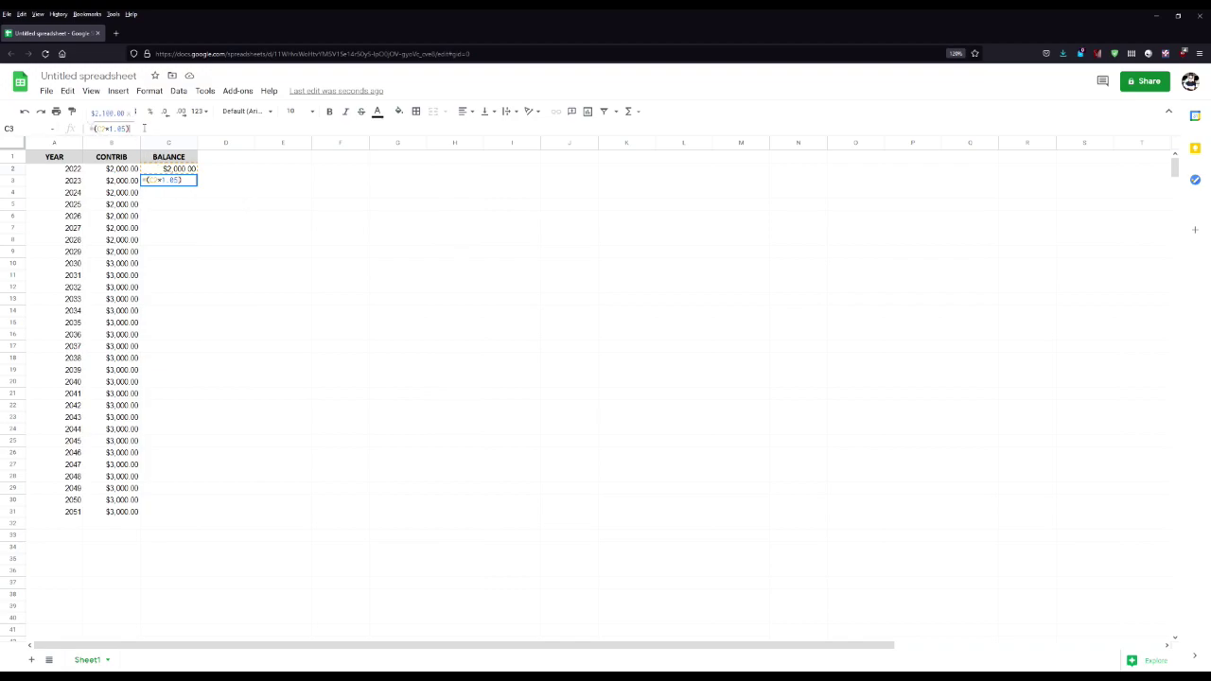
type("+")
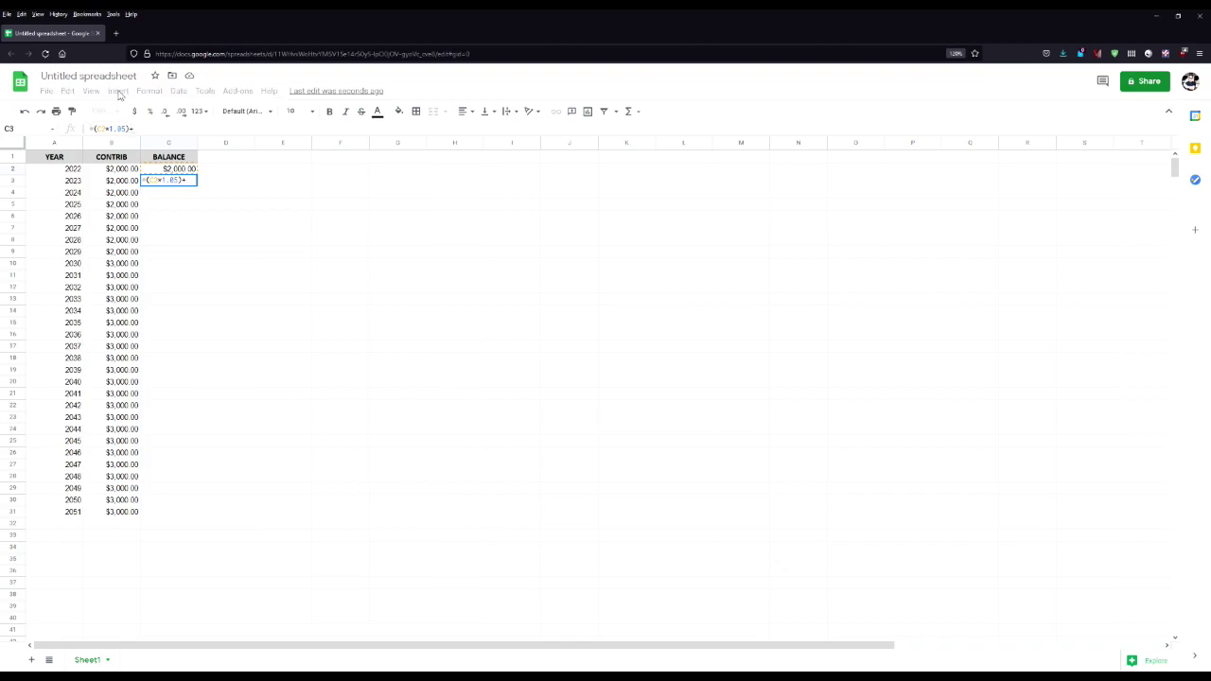
left_click(112, 183)
key("Return")
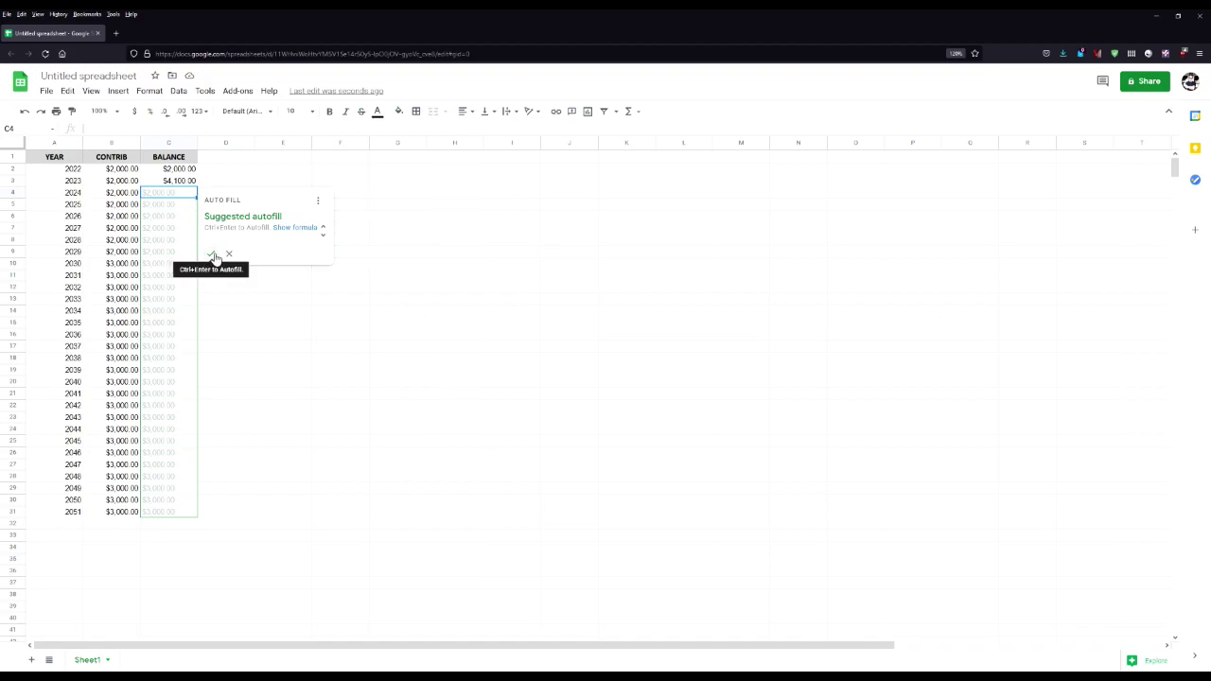
left_click(212, 255)
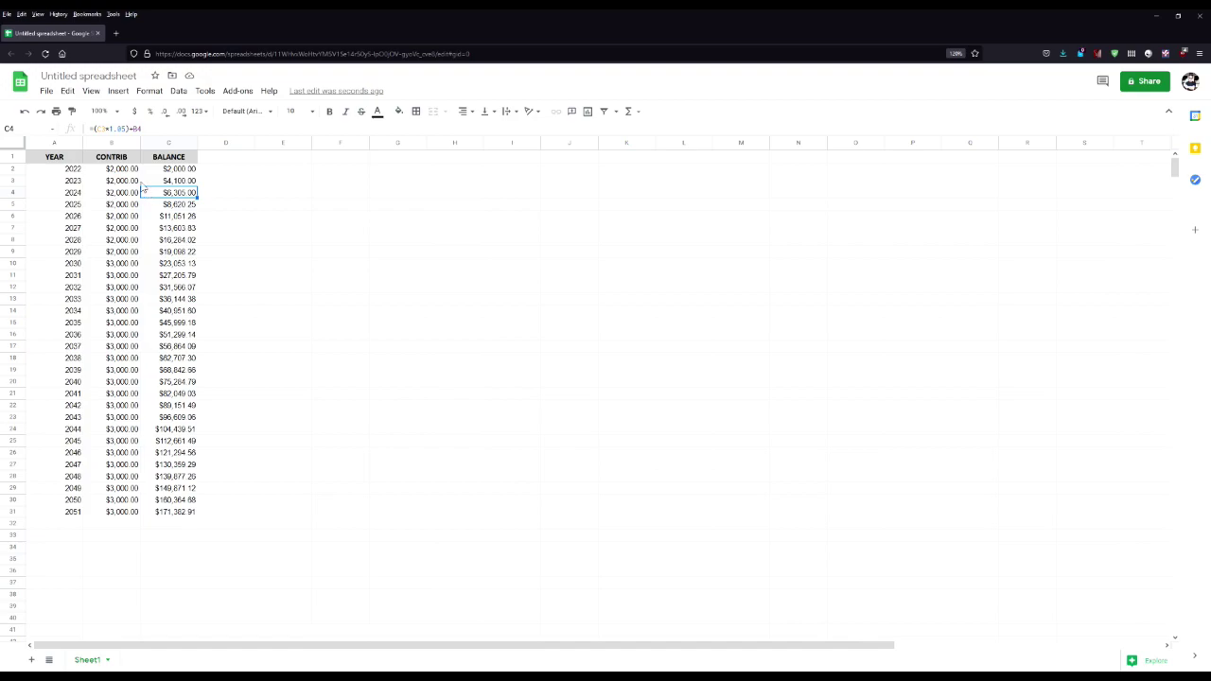
Check the copied balance formulas in C9, C14 and C19
left_click(179, 254)
left_click(175, 310)
left_click(177, 370)
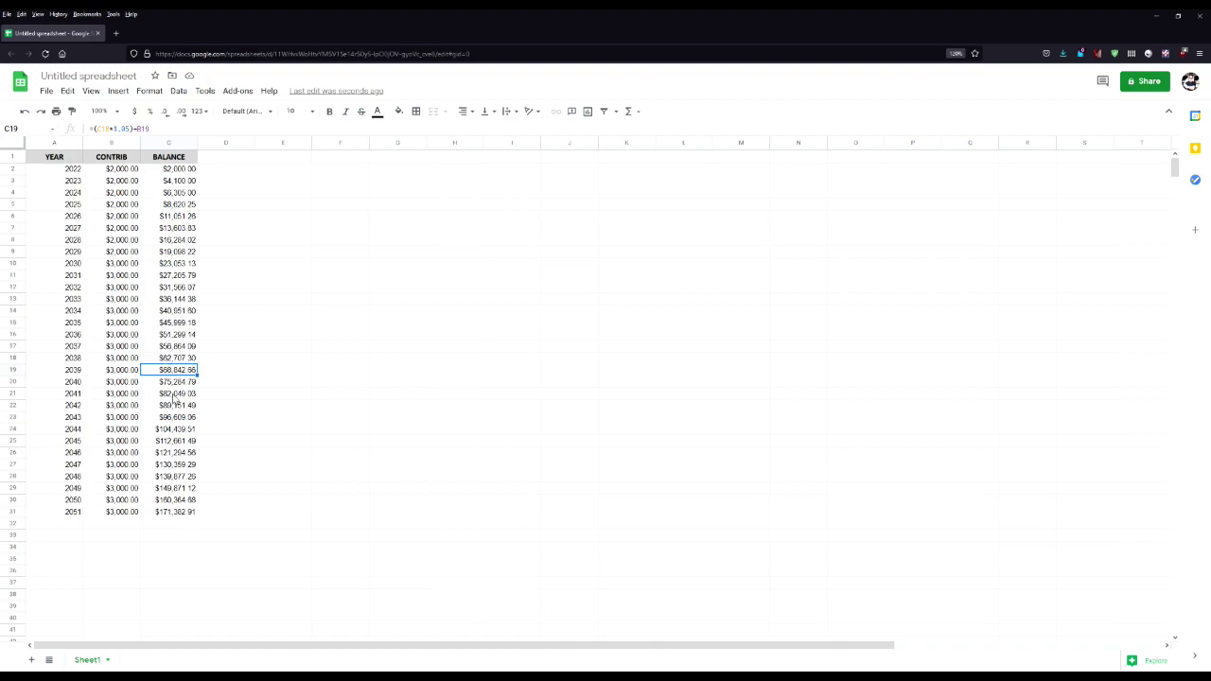
Insert a line chart of the YEAR and BALANCE columns and enlarge it beside the data, spanning about columns F to N and rows 1 to 29
left_click(53, 142)
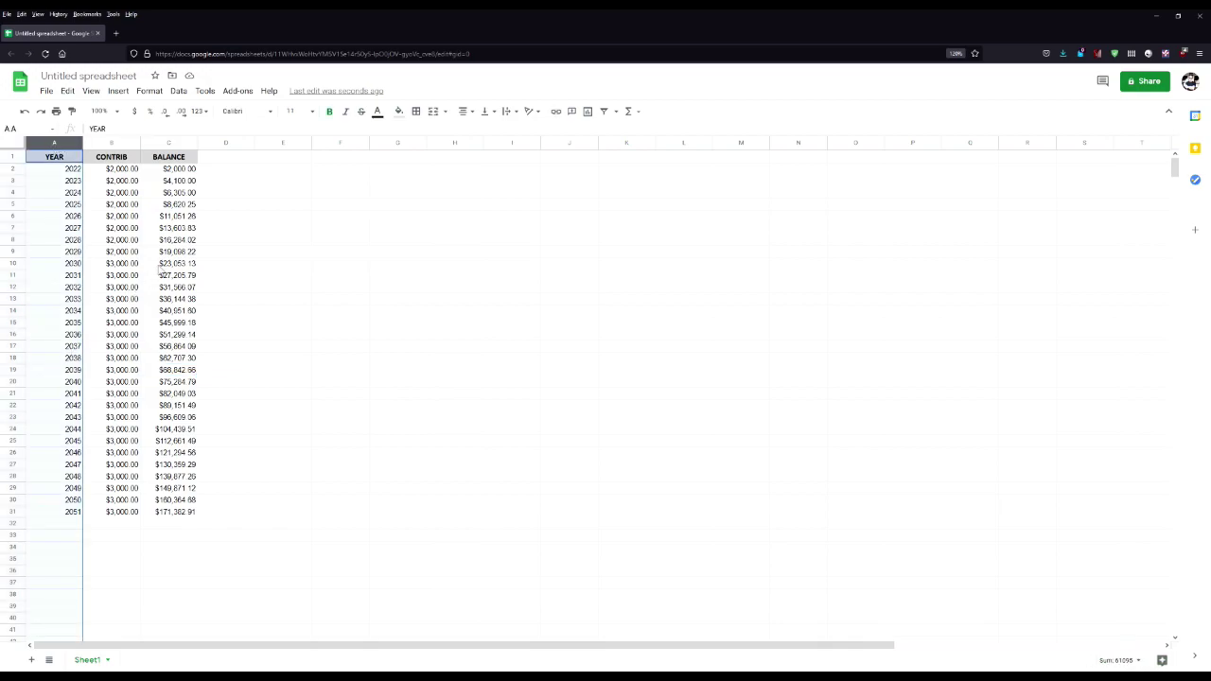
left_click(157, 144)
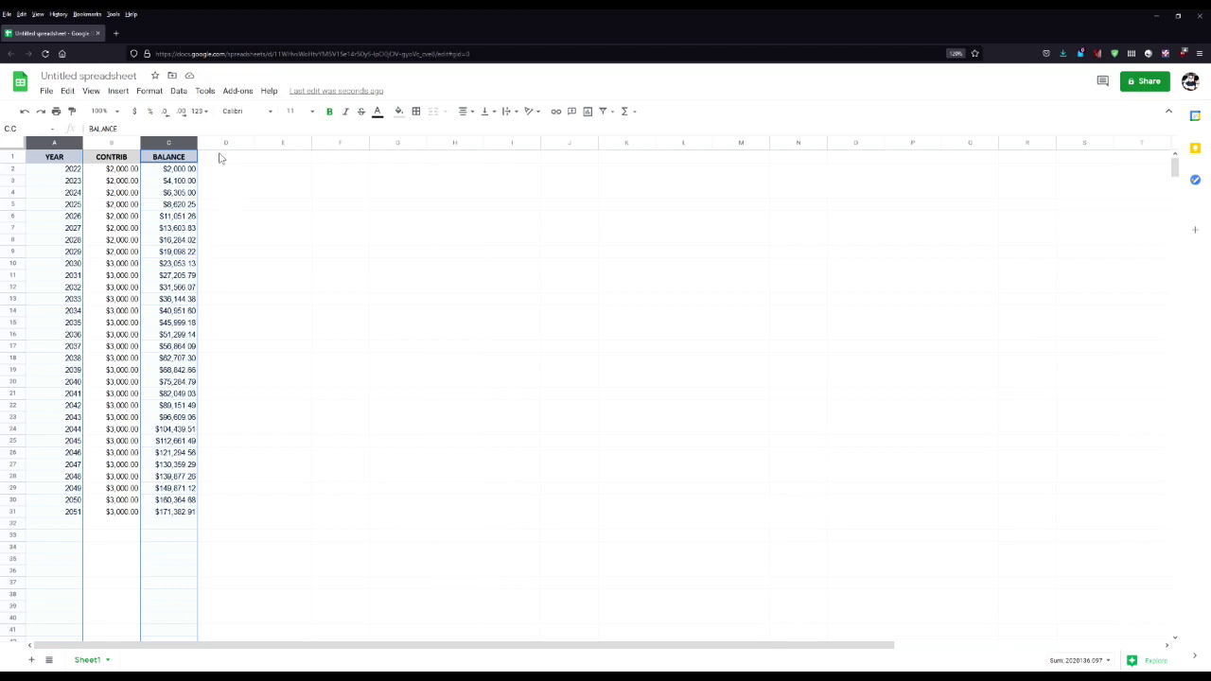
left_click(118, 91)
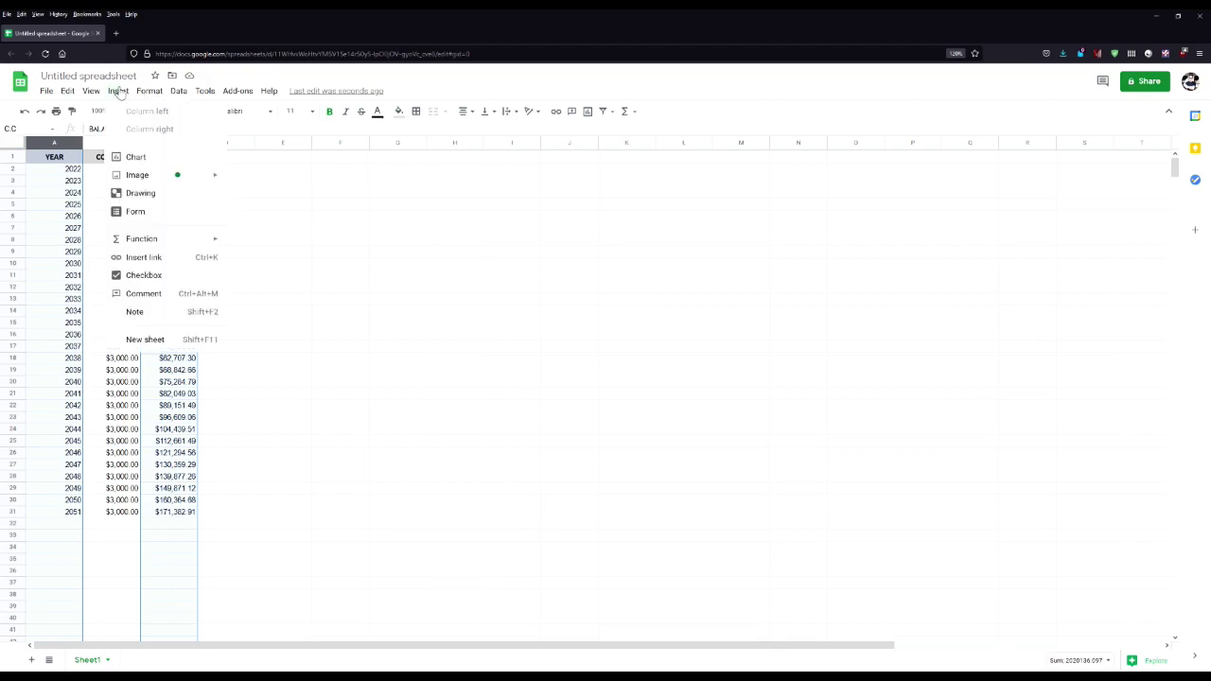
left_click(138, 158)
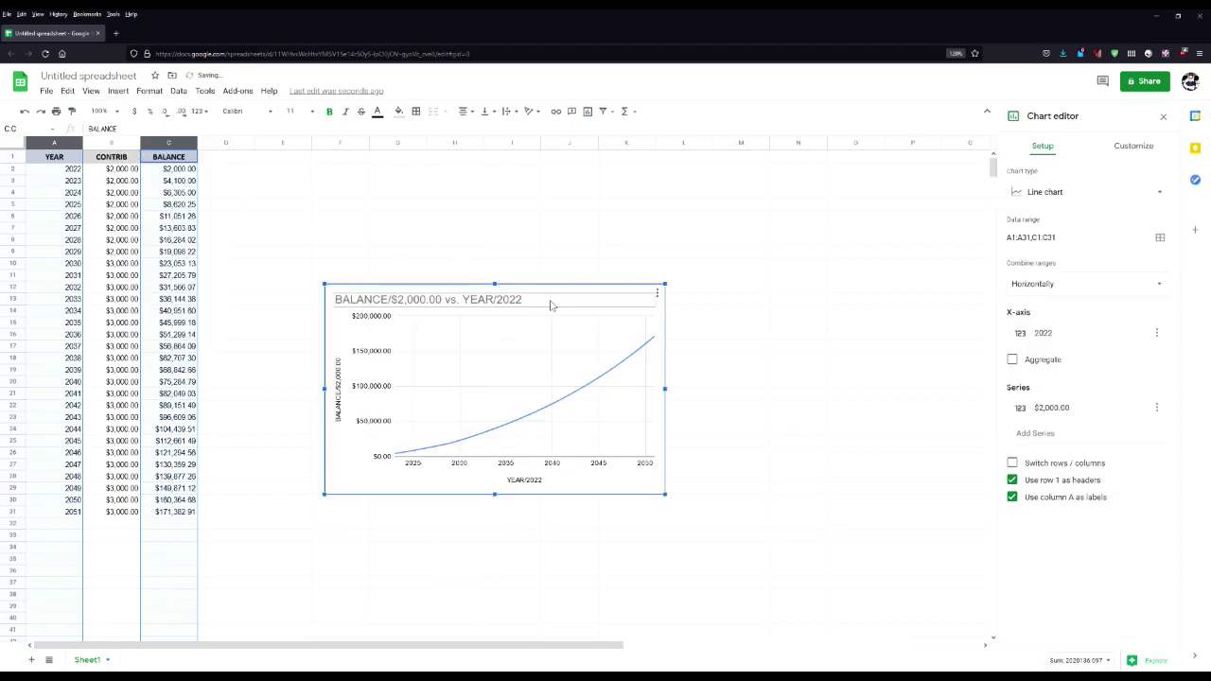
left_click_drag(547, 283, 542, 154)
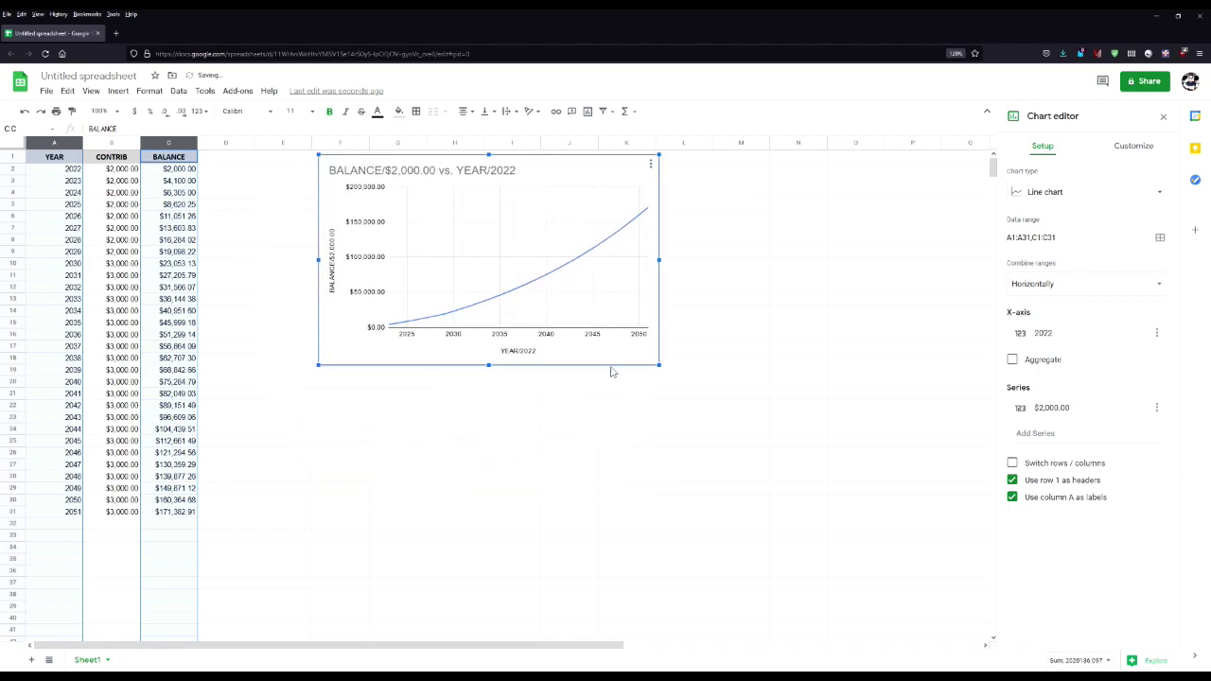
left_click_drag(659, 364, 844, 492)
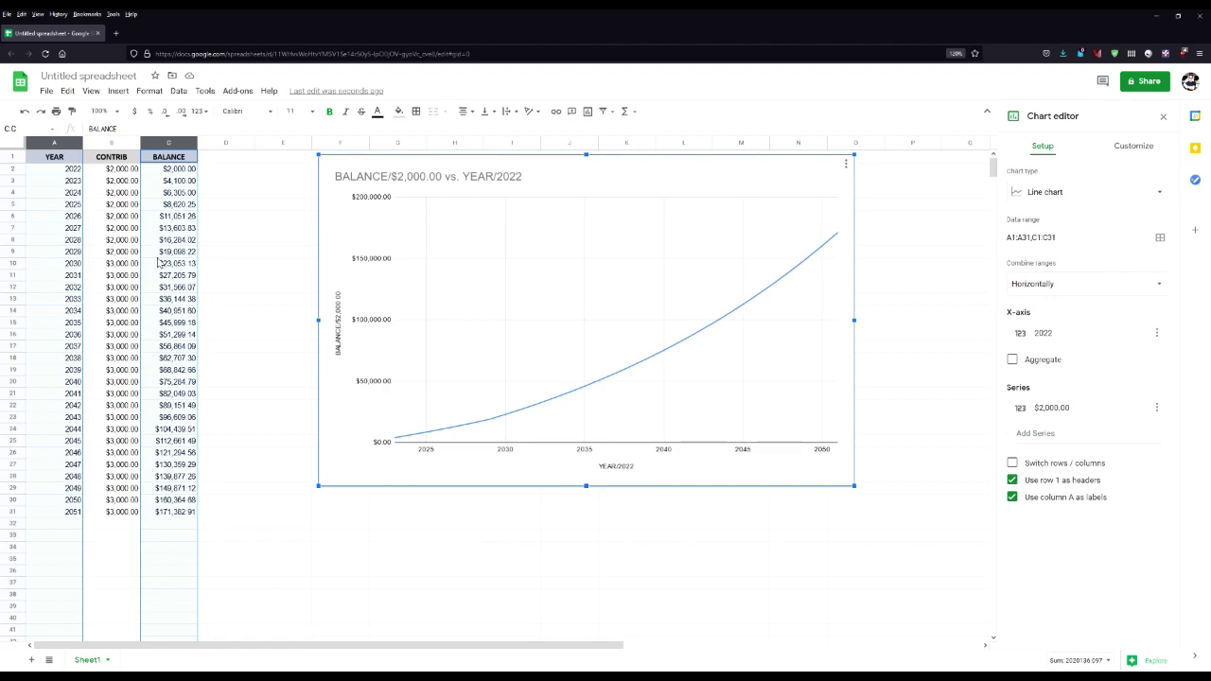
Set the 2030 contribution in B10 to 5,000
left_click(121, 275)
key("Up")
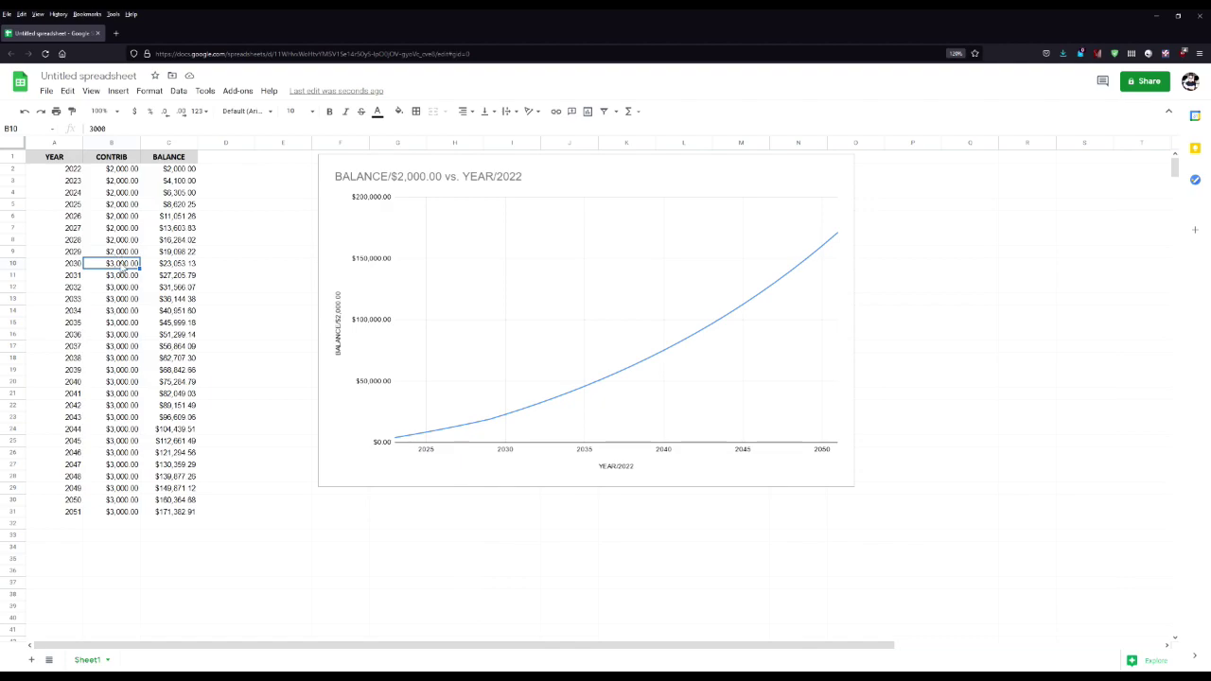
type("5,")
type("000")
key("Return")
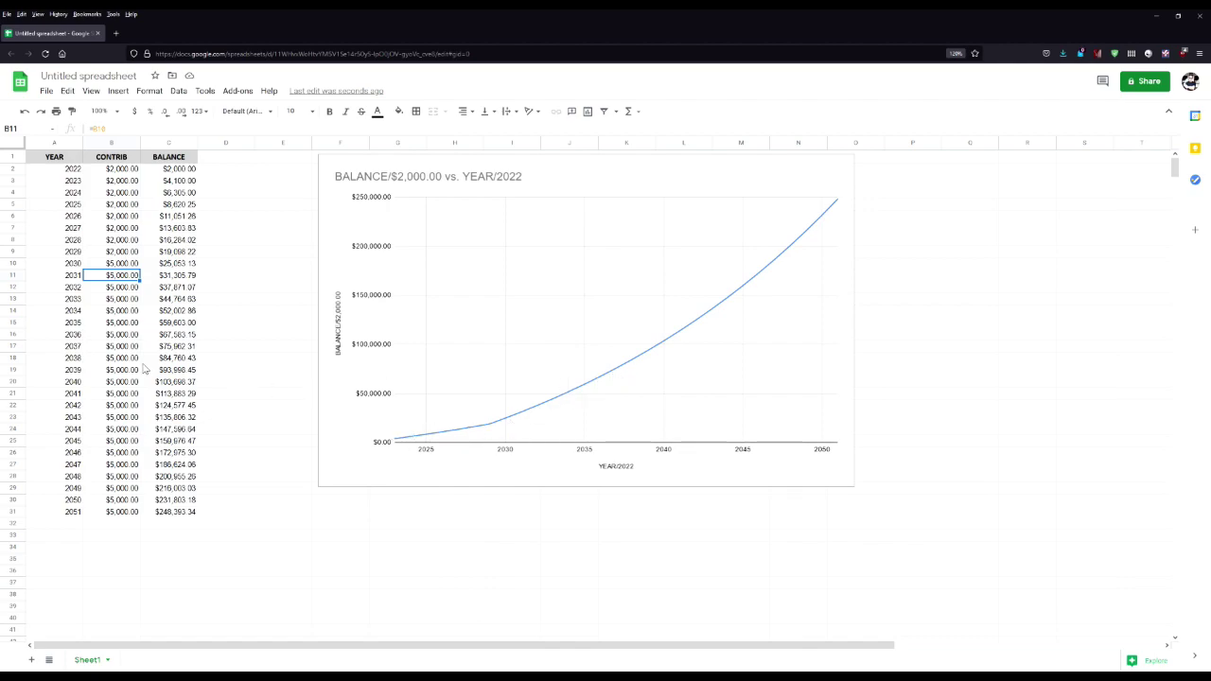
Override the 2041 contribution in B21 with 10000
left_click(134, 395)
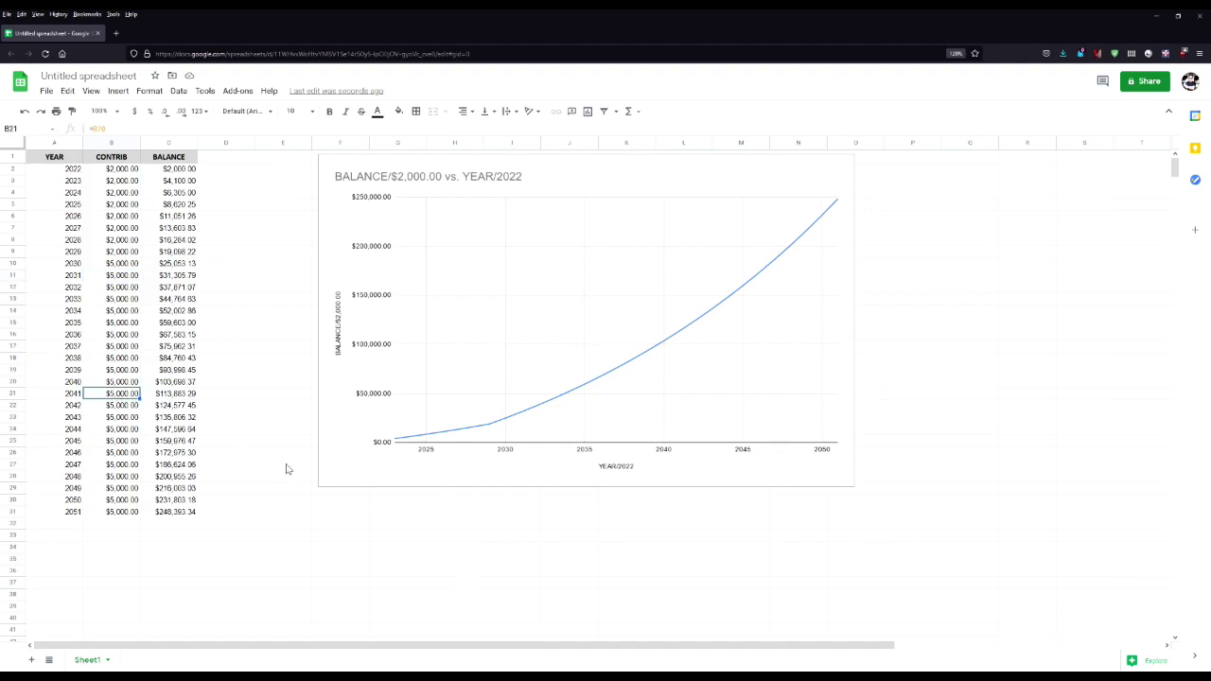
type("10")
key("Return")
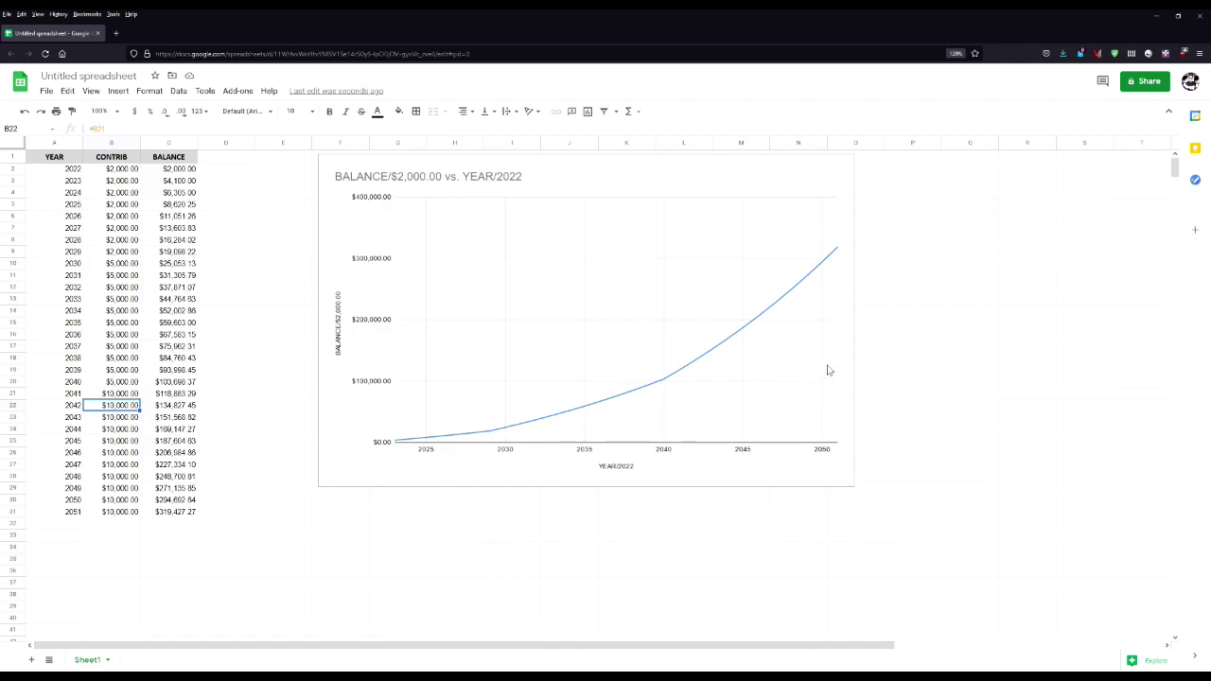
Try contributions of 2000 in both B10 and B21 to compare the projection, and undo both changes
left_click(125, 268)
type("20")
key("Return")
left_click(115, 394)
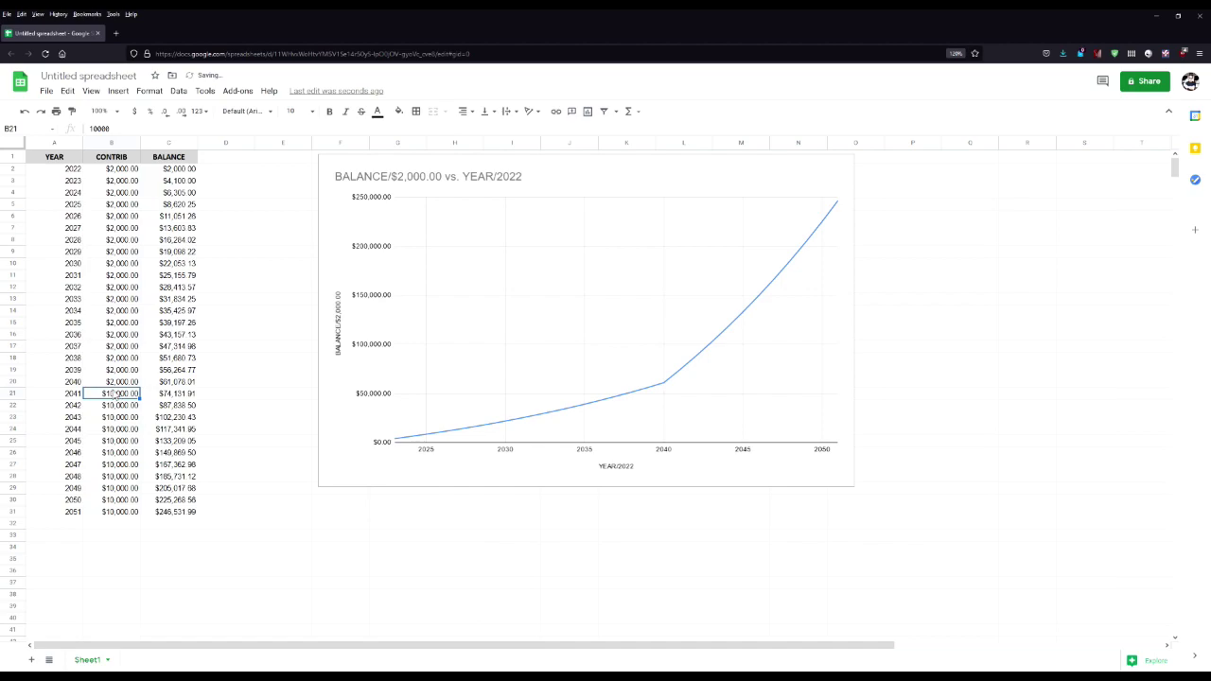
type("2000")
key("Return")
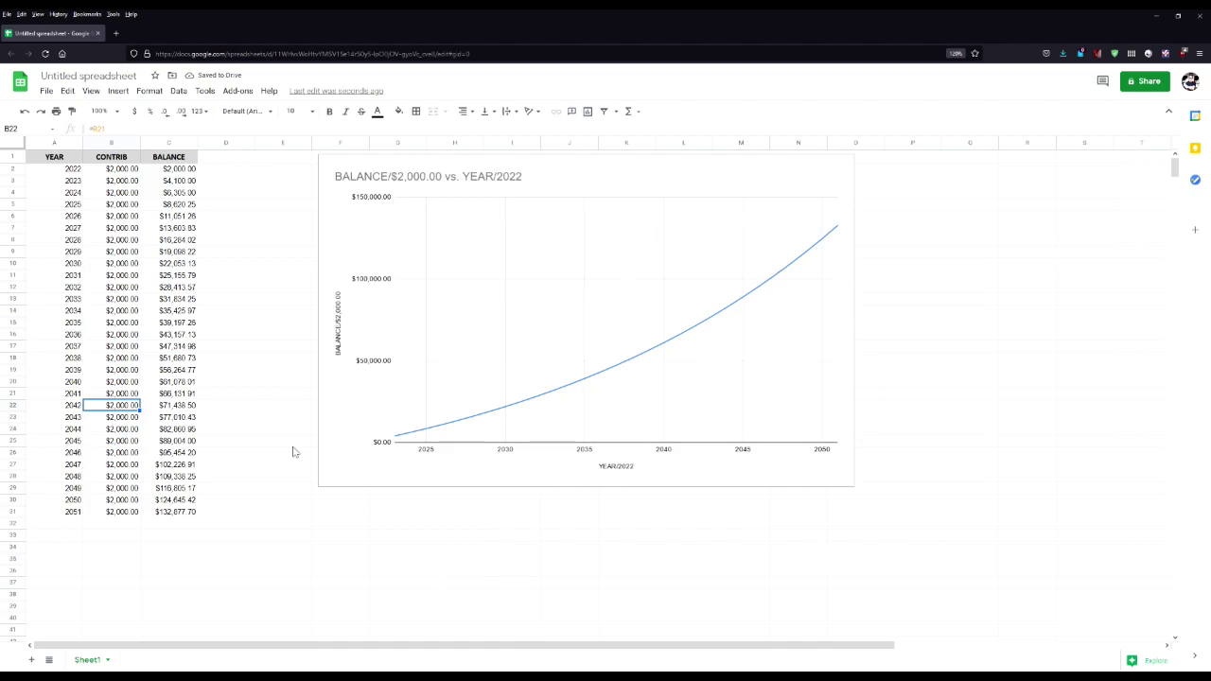
key("ctrl+z")
key("ctrl+z")
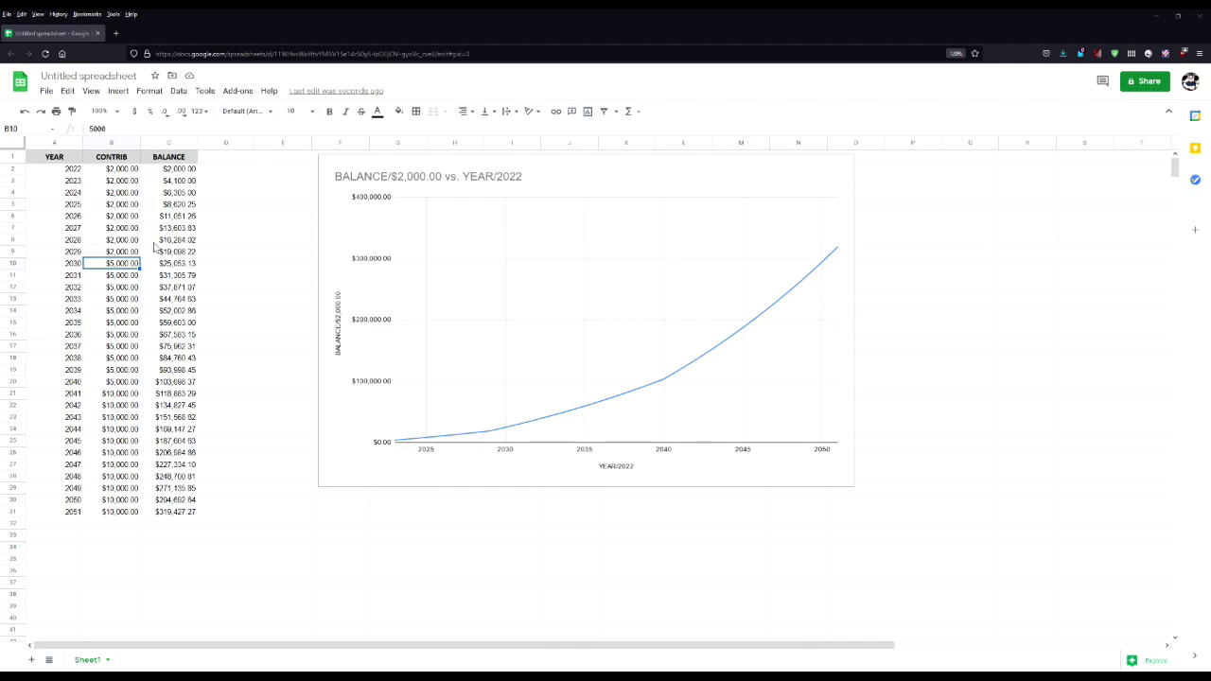
Copy the formatted BALANCE header into E1 and change its text to RETURN
left_click(175, 221)
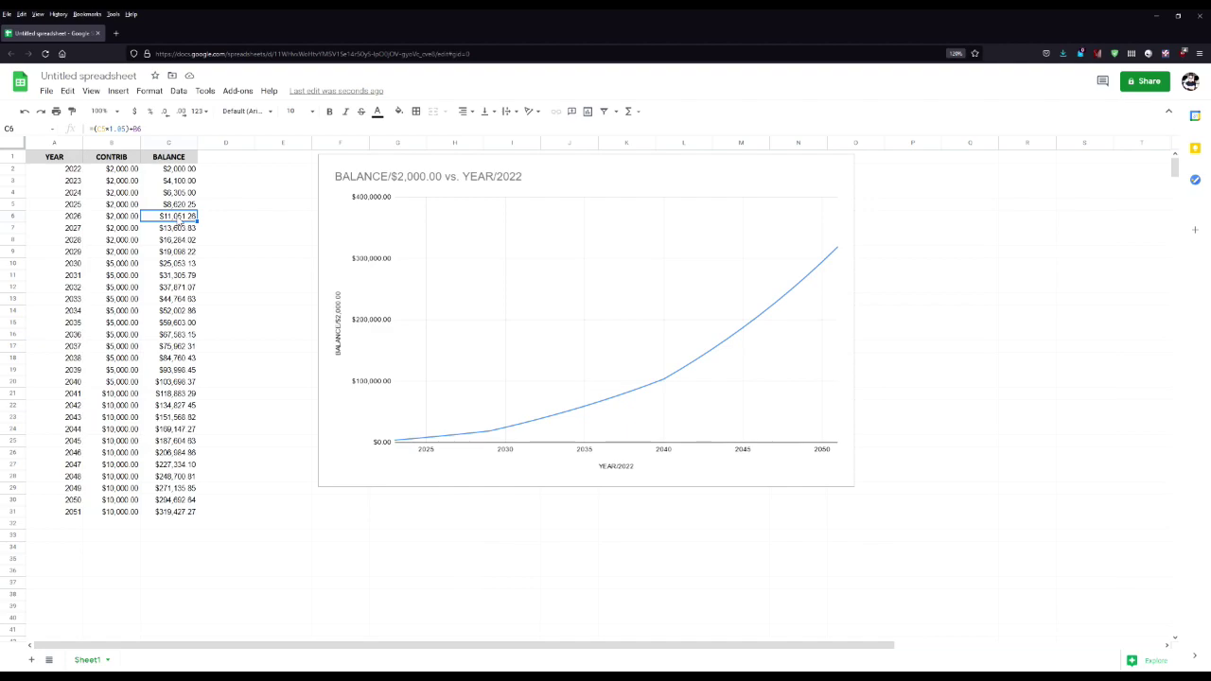
left_click(193, 229)
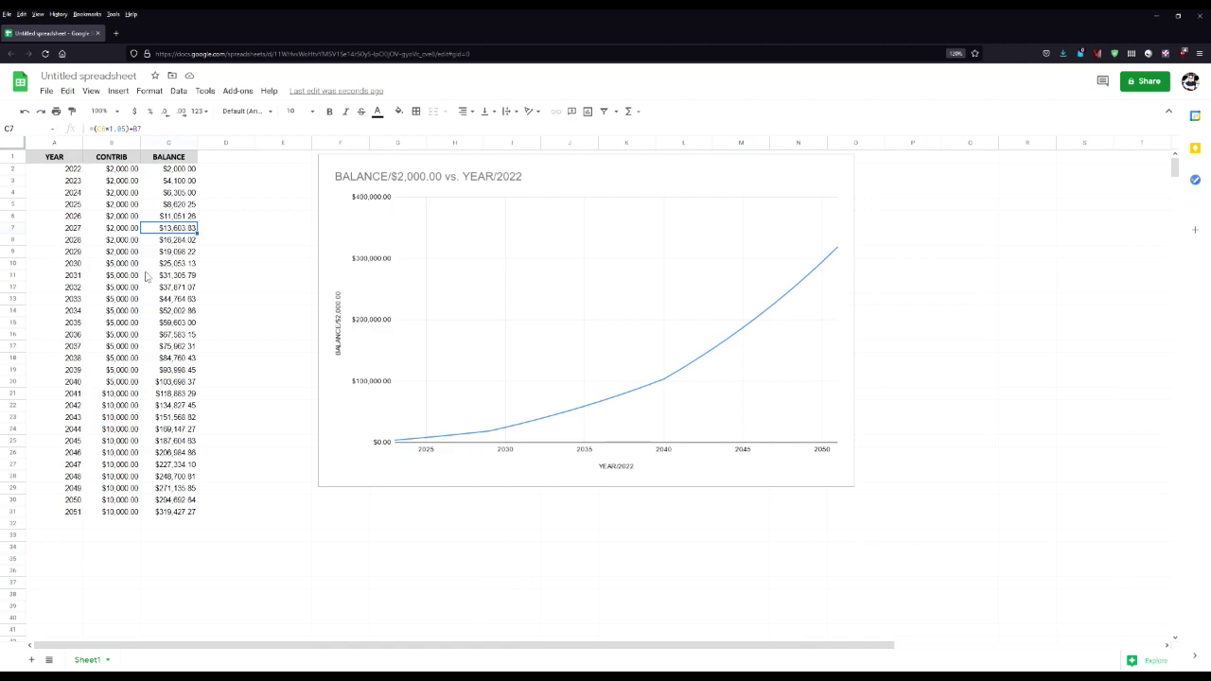
left_click(184, 160)
key("ctrl+c")
left_click(268, 160)
key("ctrl+v")
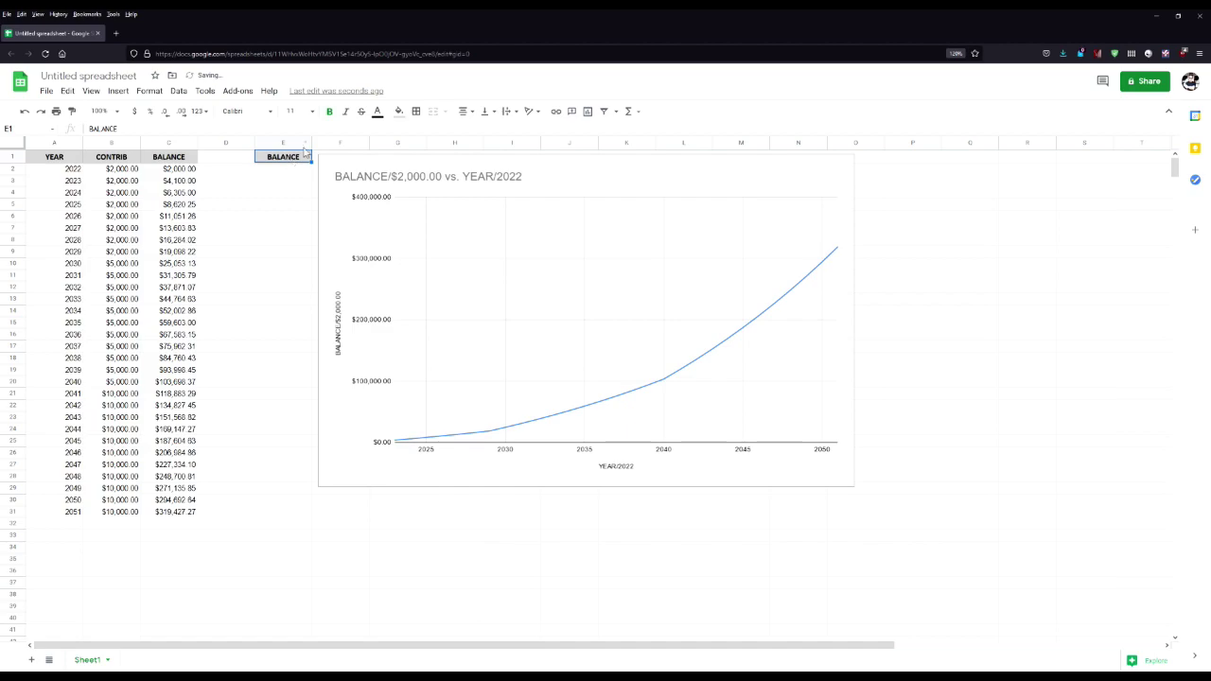
type("RETURN")
key("Return")
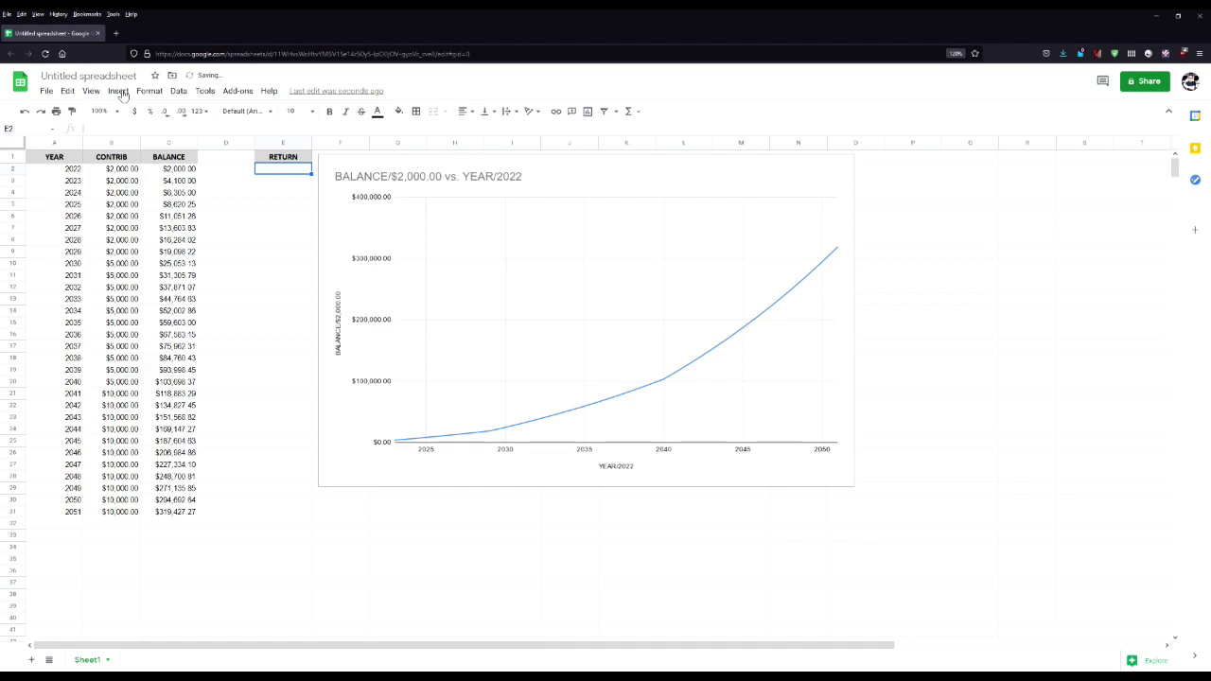
Format E2 as a percentage and enter a 5% return rate
left_click(149, 91)
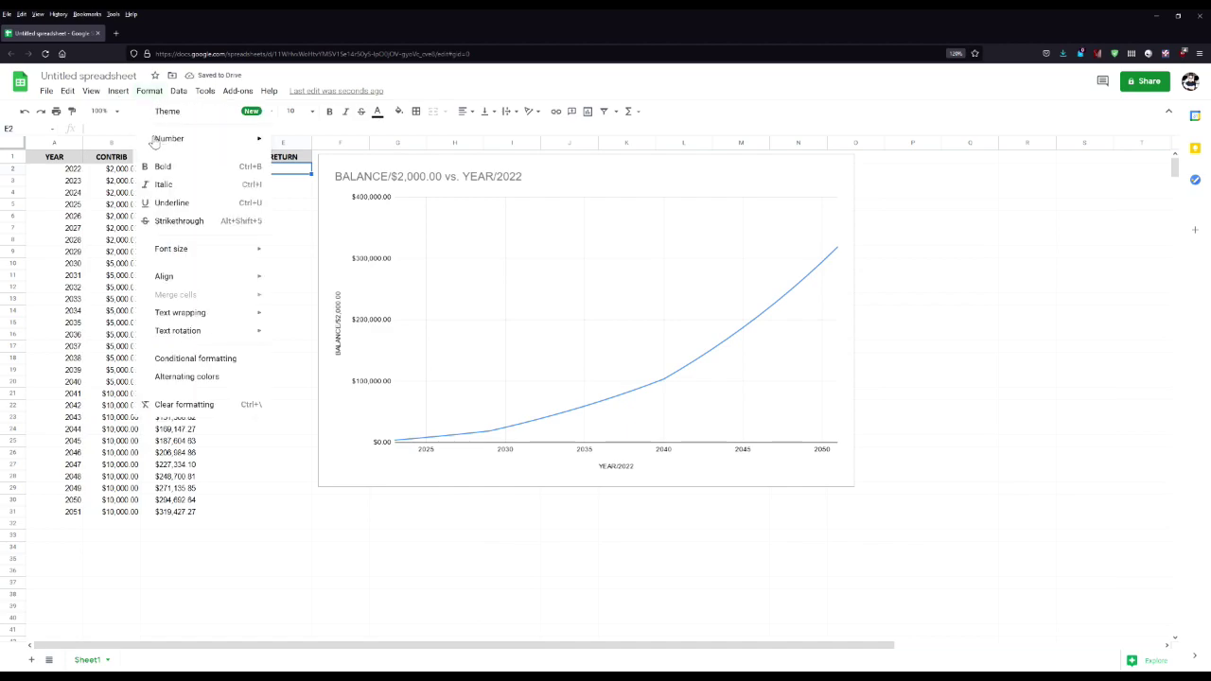
mouse_move(155, 146)
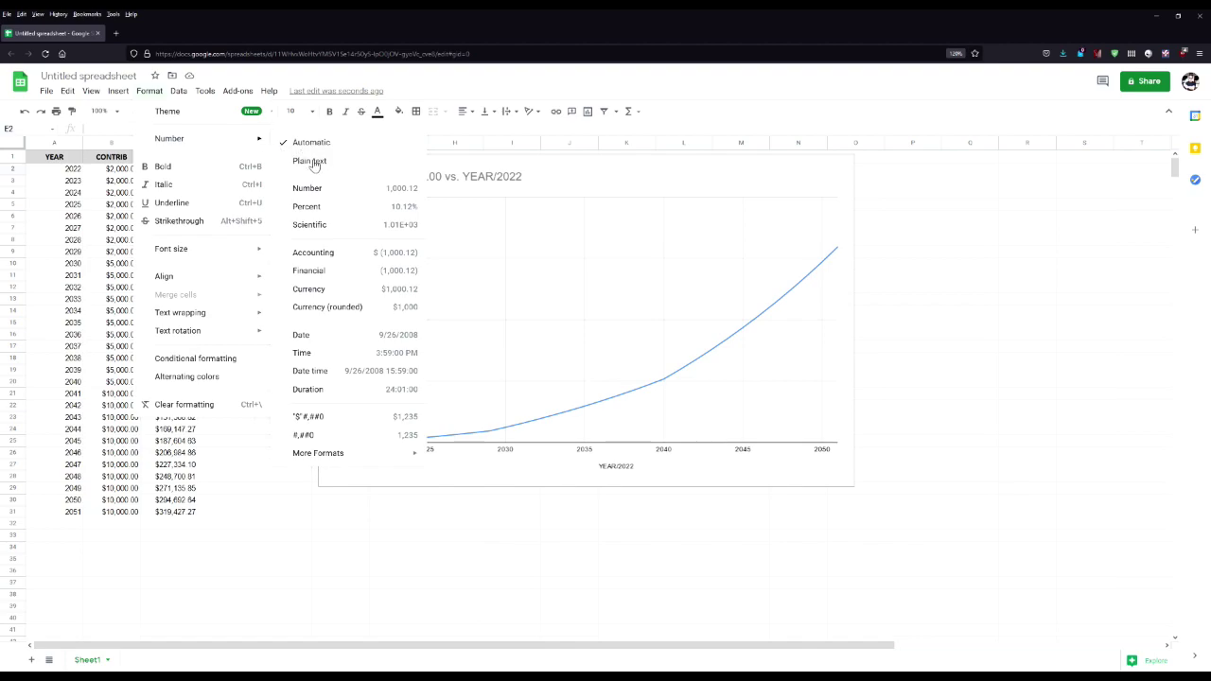
left_click(328, 208)
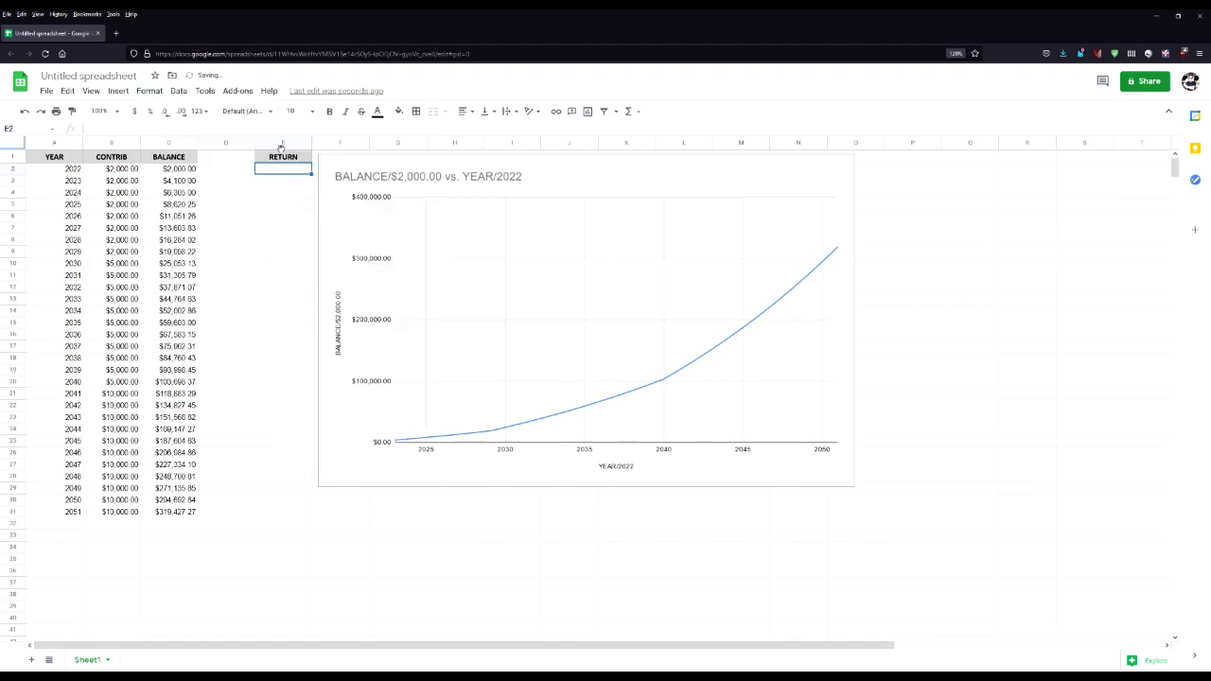
type("5")
key("Return")
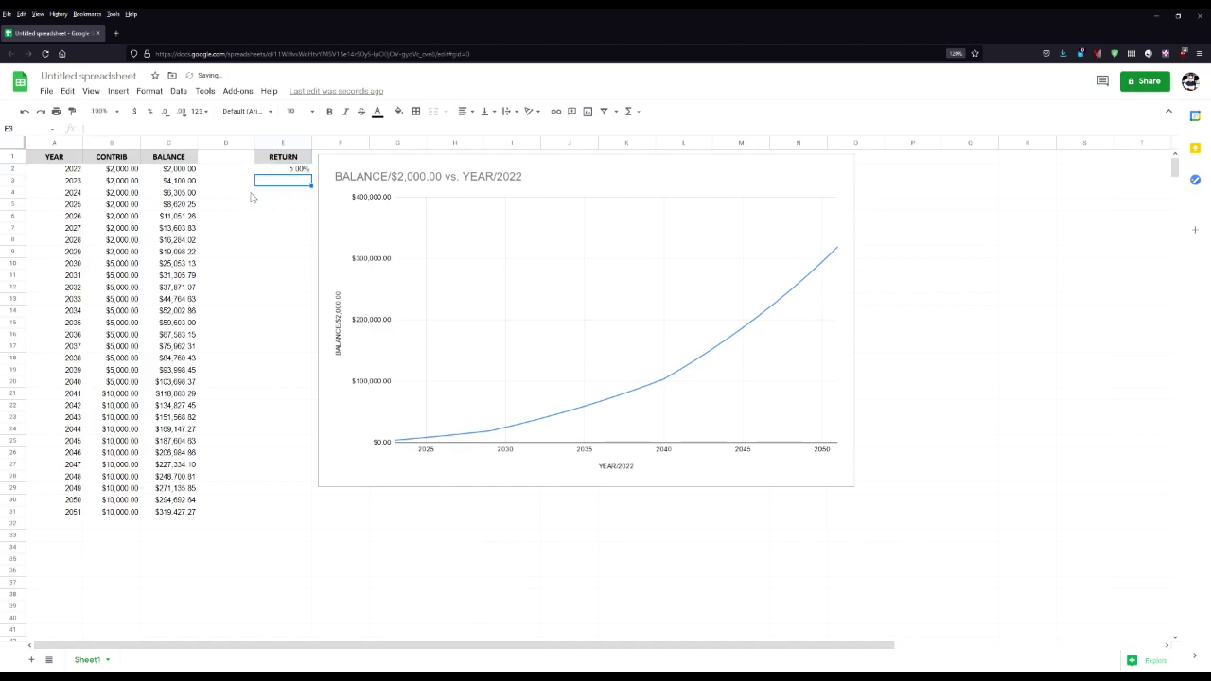
Replace the fixed 1.05 in the C3 balance formula with (1+E2) so it uses the return rate cell
left_click(278, 172)
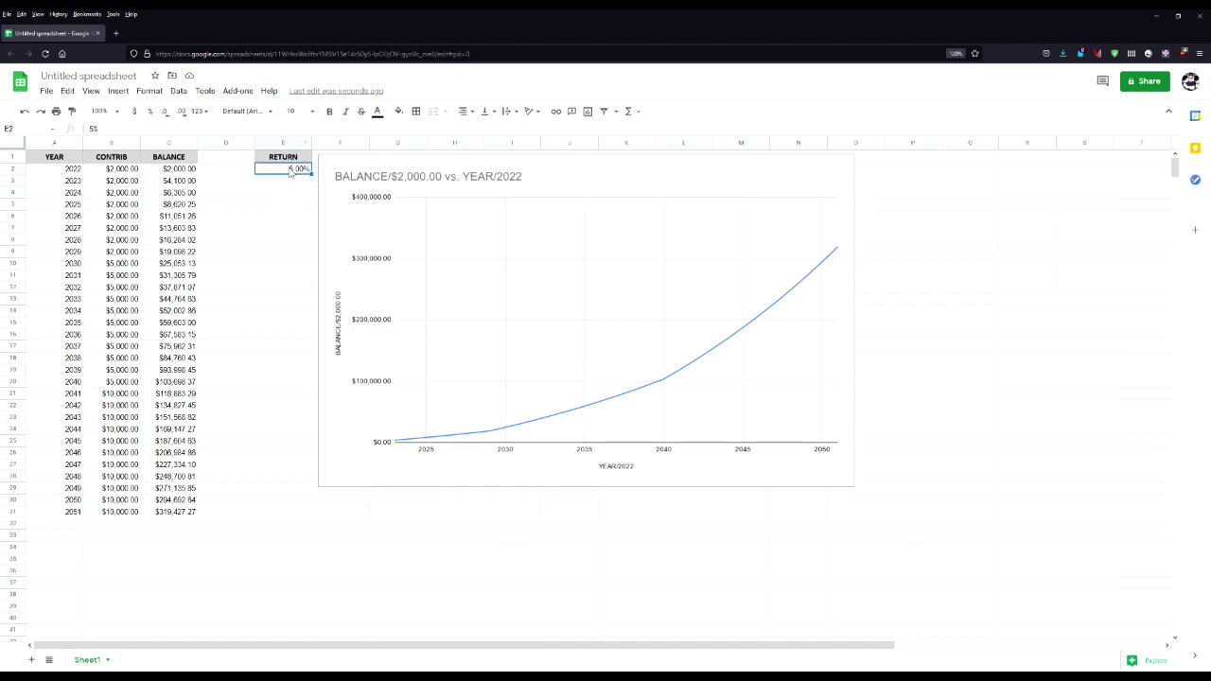
left_click(186, 182)
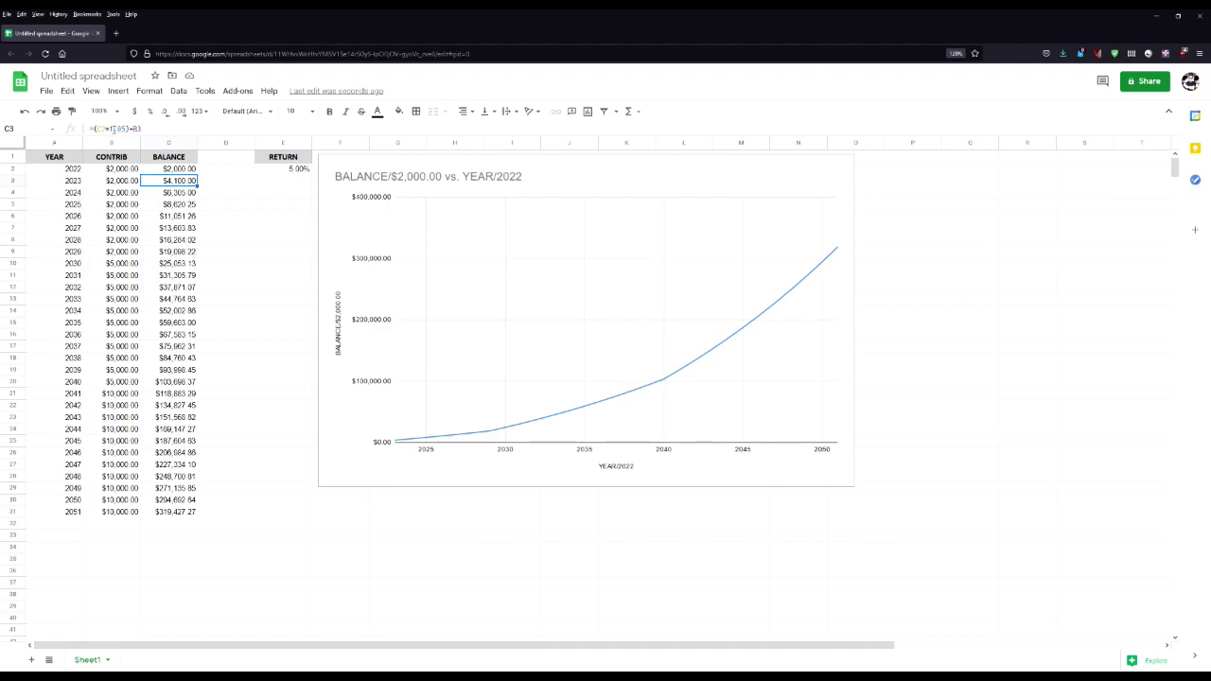
left_click(113, 129)
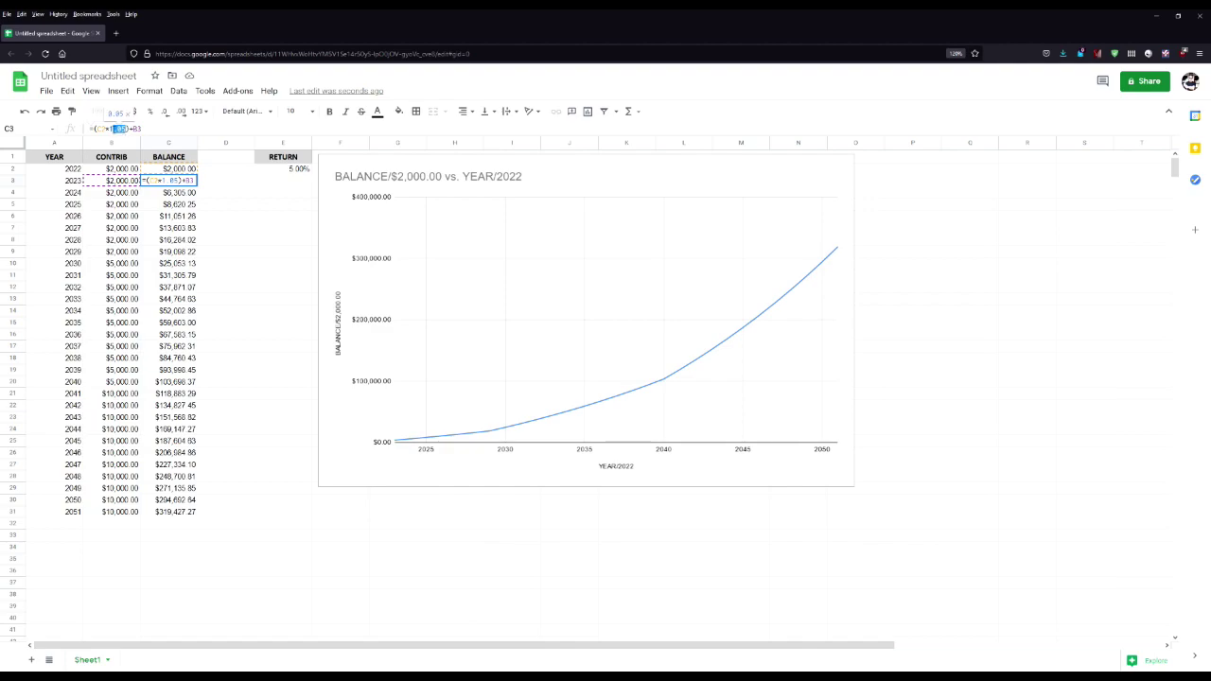
key("BackSpace")
key("BackSpace")
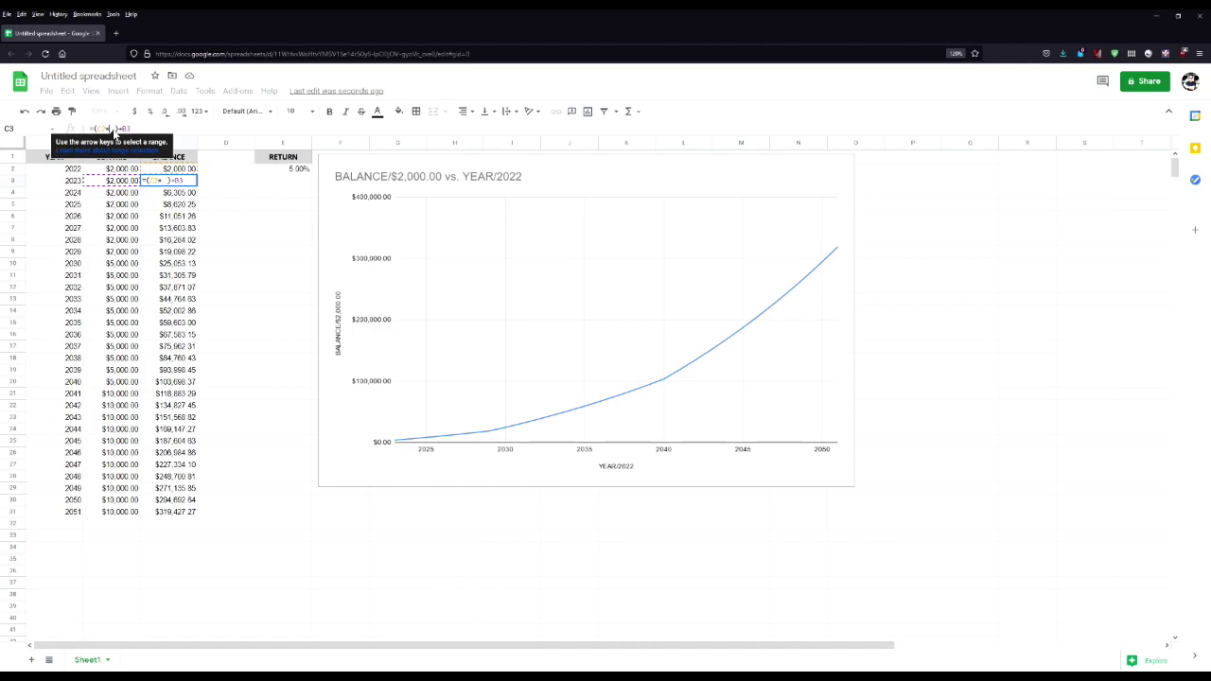
type("(")
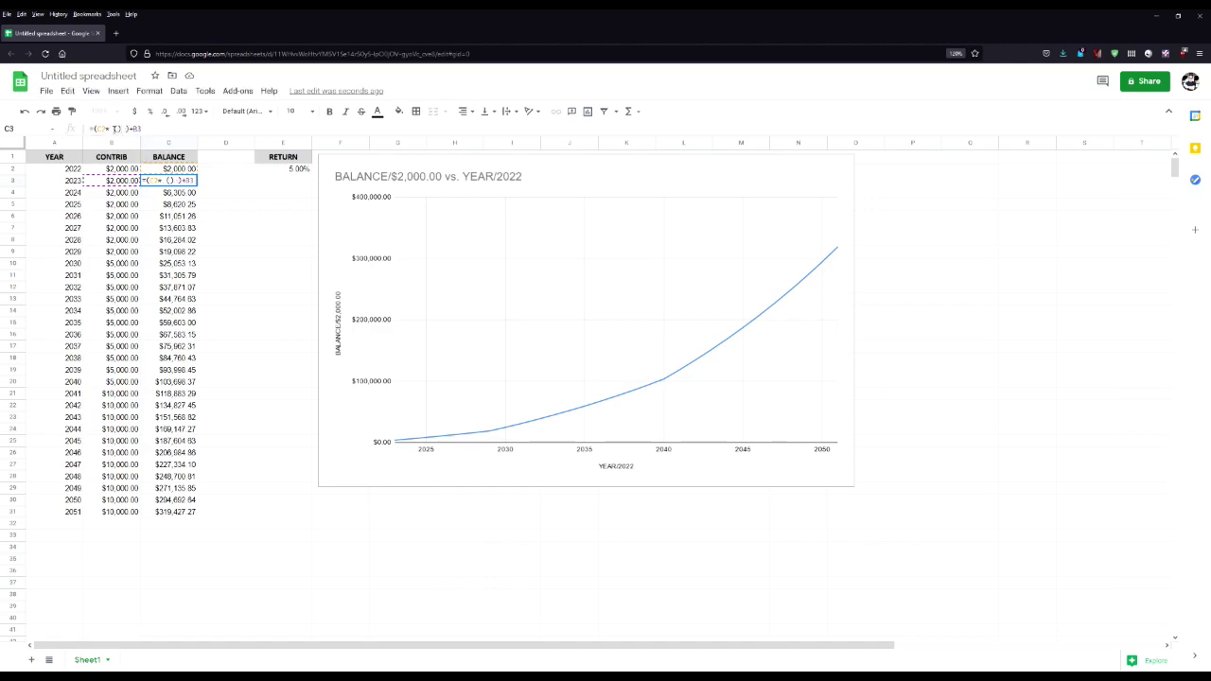
type("1+")
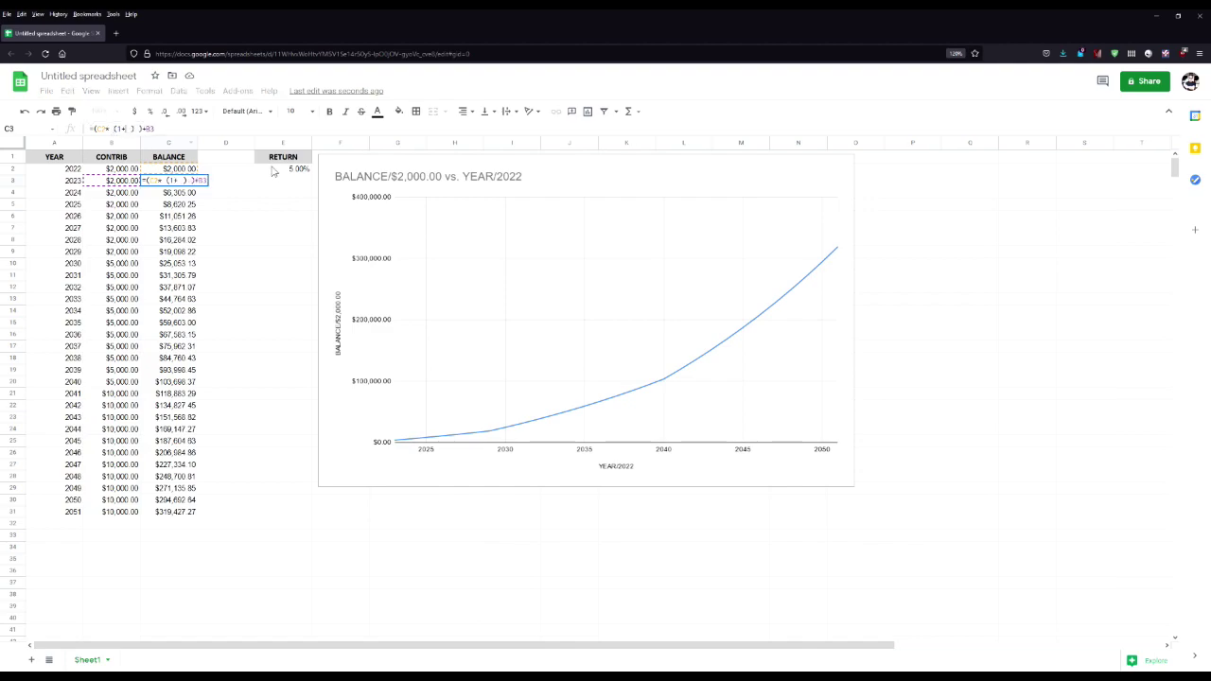
left_click(280, 171)
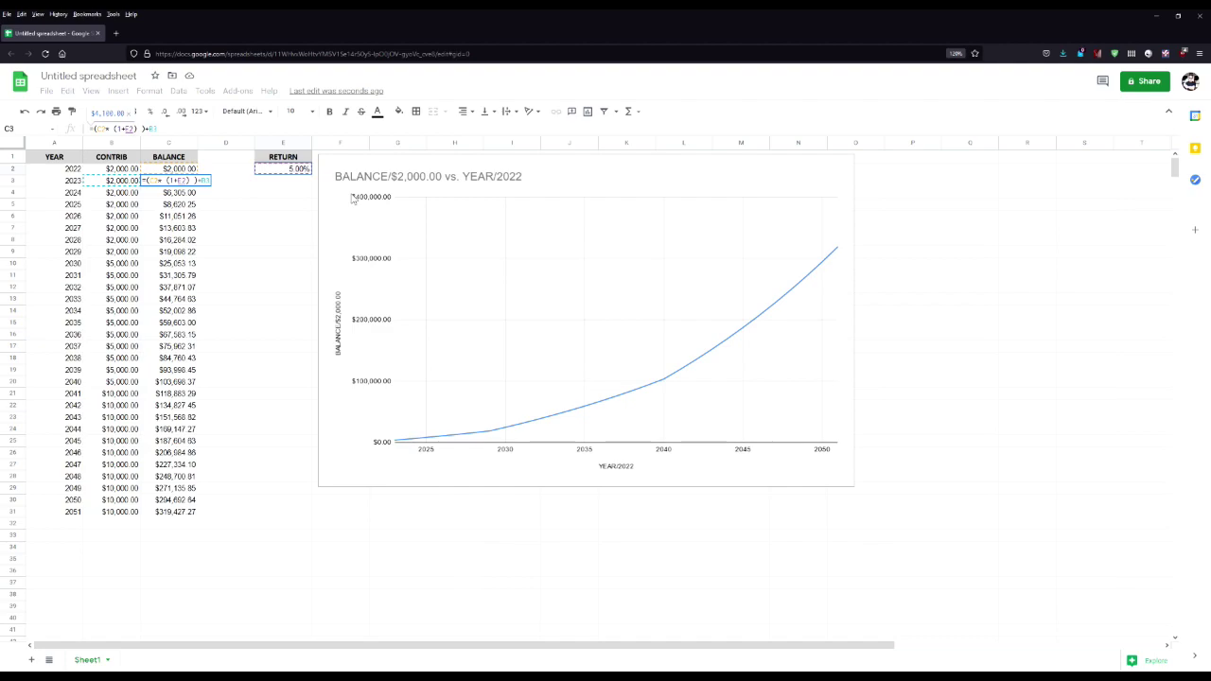
key("Return")
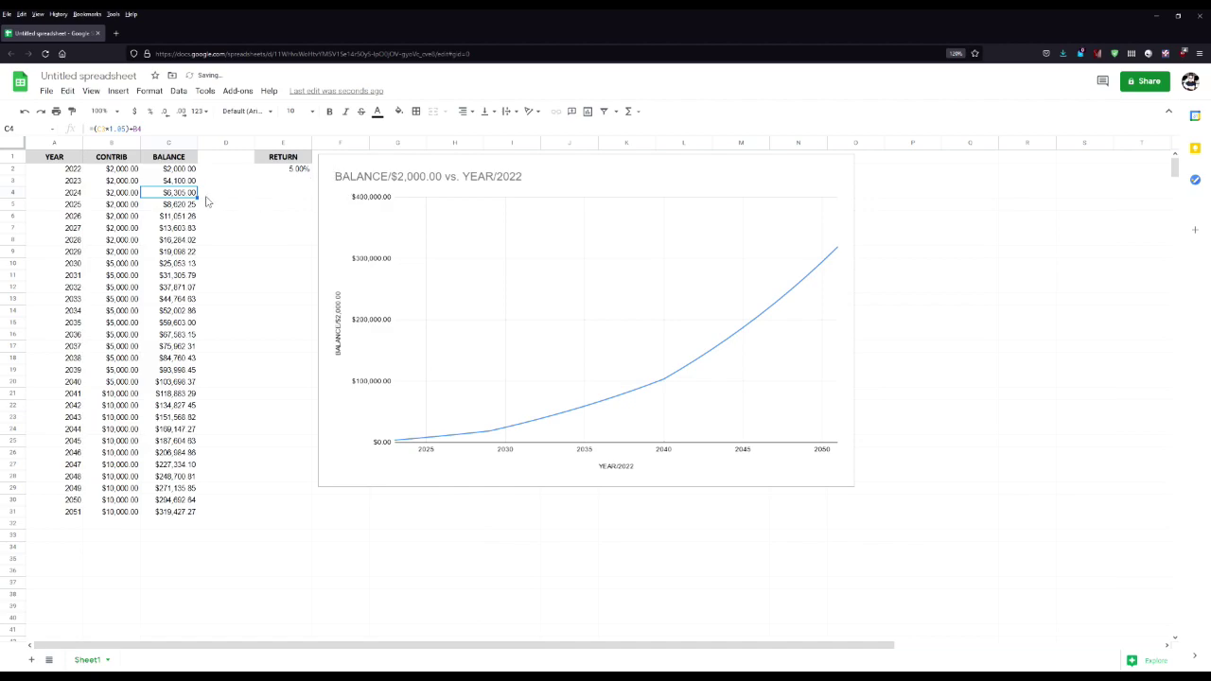
Copy the updated balance formula from C3 into C4:C31
left_click(179, 184)
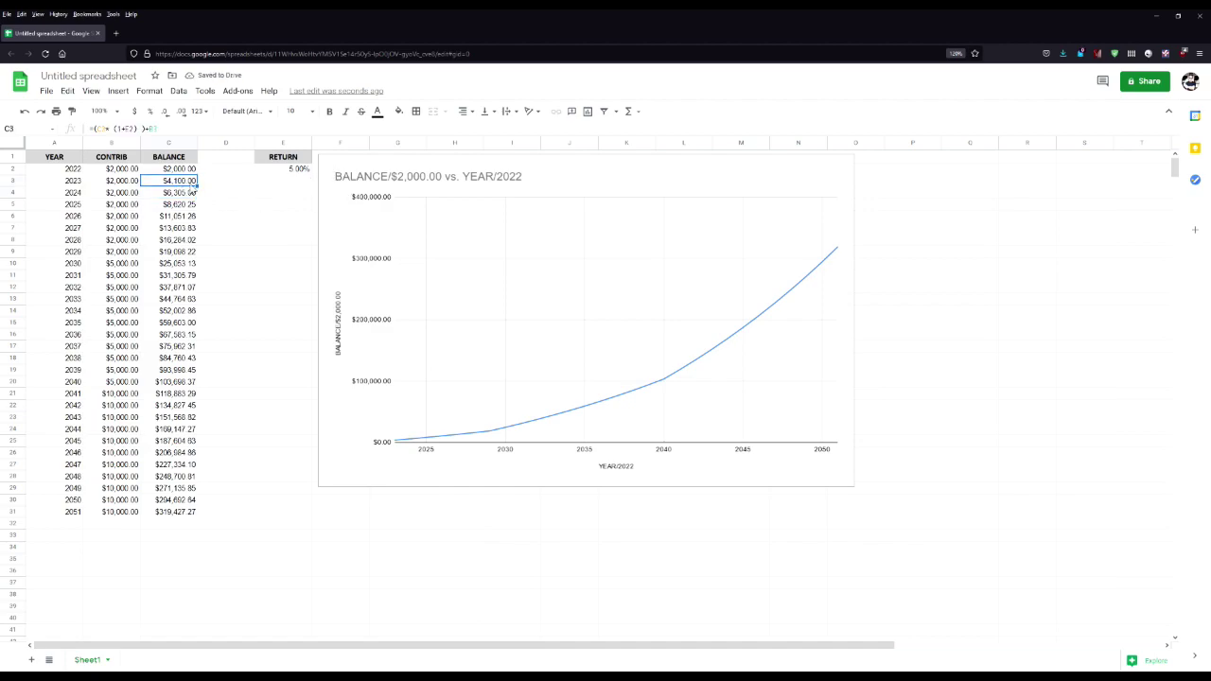
key("ctrl+c")
left_click(187, 197)
left_click(189, 515, "shift")
key("ctrl+v")
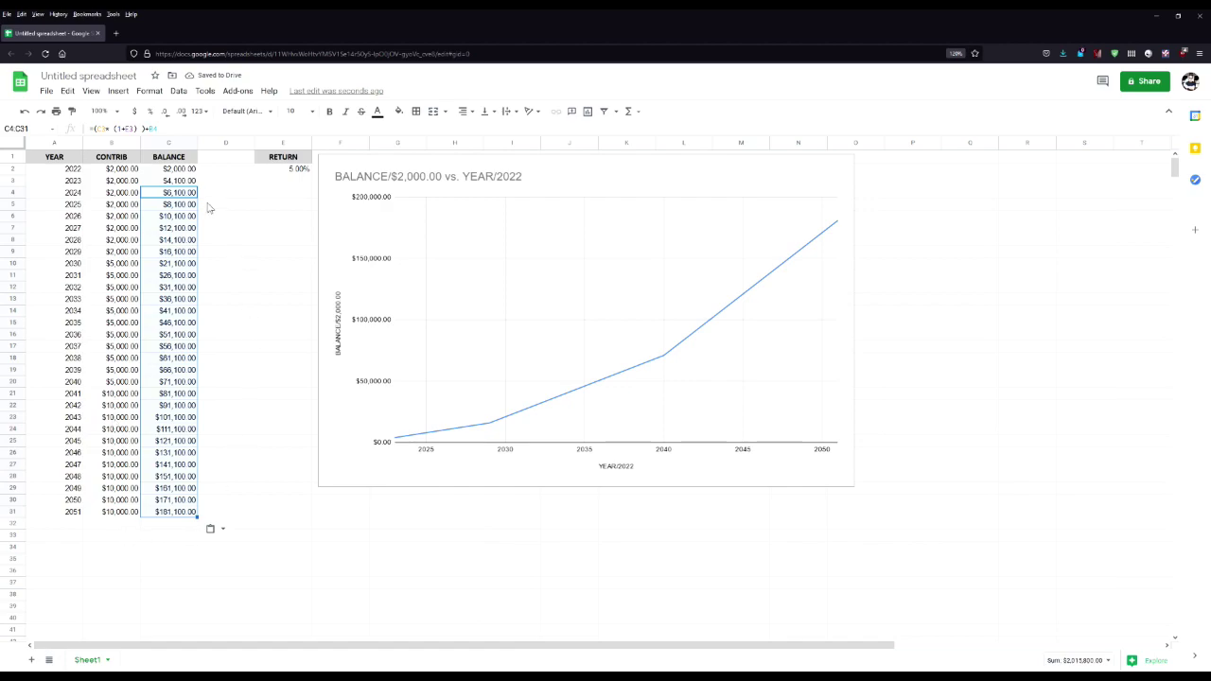
Examine which return cell the copied balance formulas in C4, C6, C7 and C10 refer to
left_click(178, 194)
left_click(178, 216)
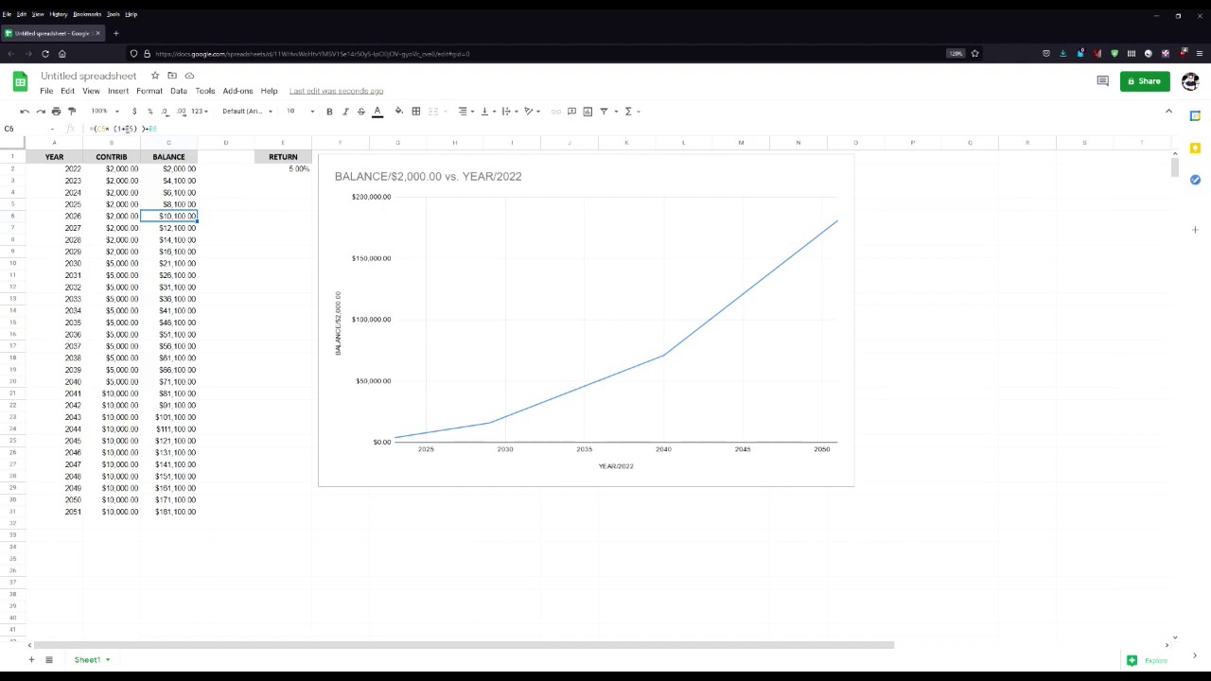
left_click(175, 229)
left_click(176, 267)
Make the return rate reference in the C3 balance formula absolute as $E$2
left_click(172, 182)
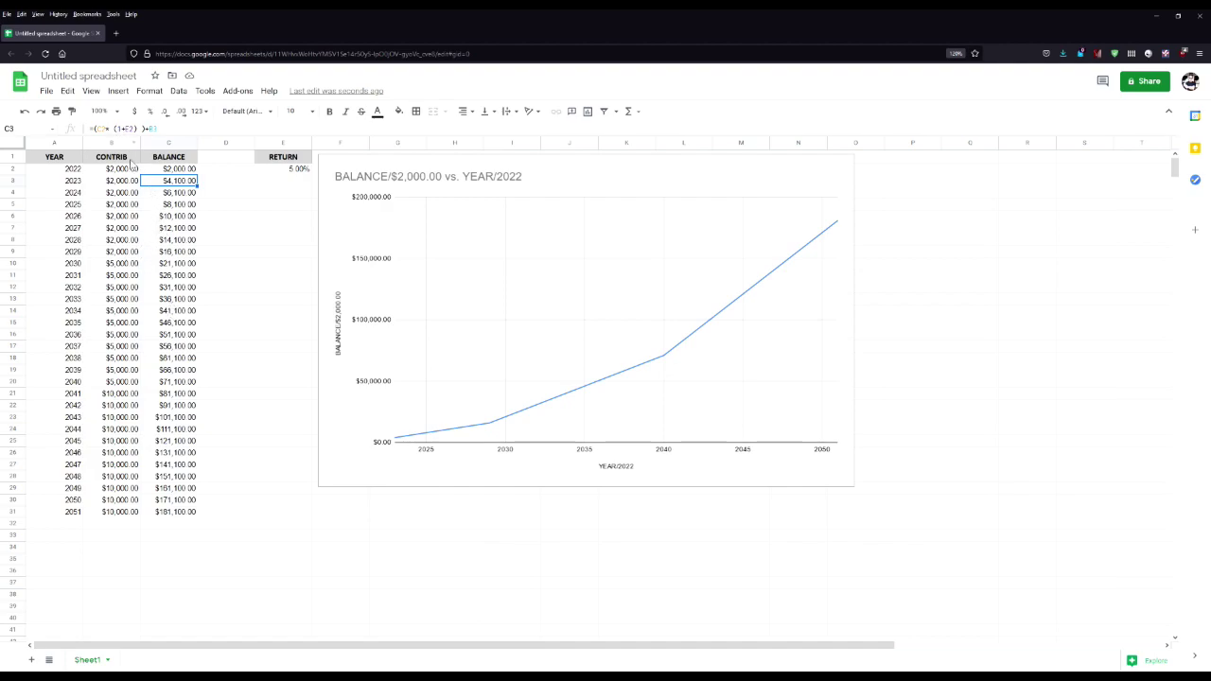
left_click(127, 127)
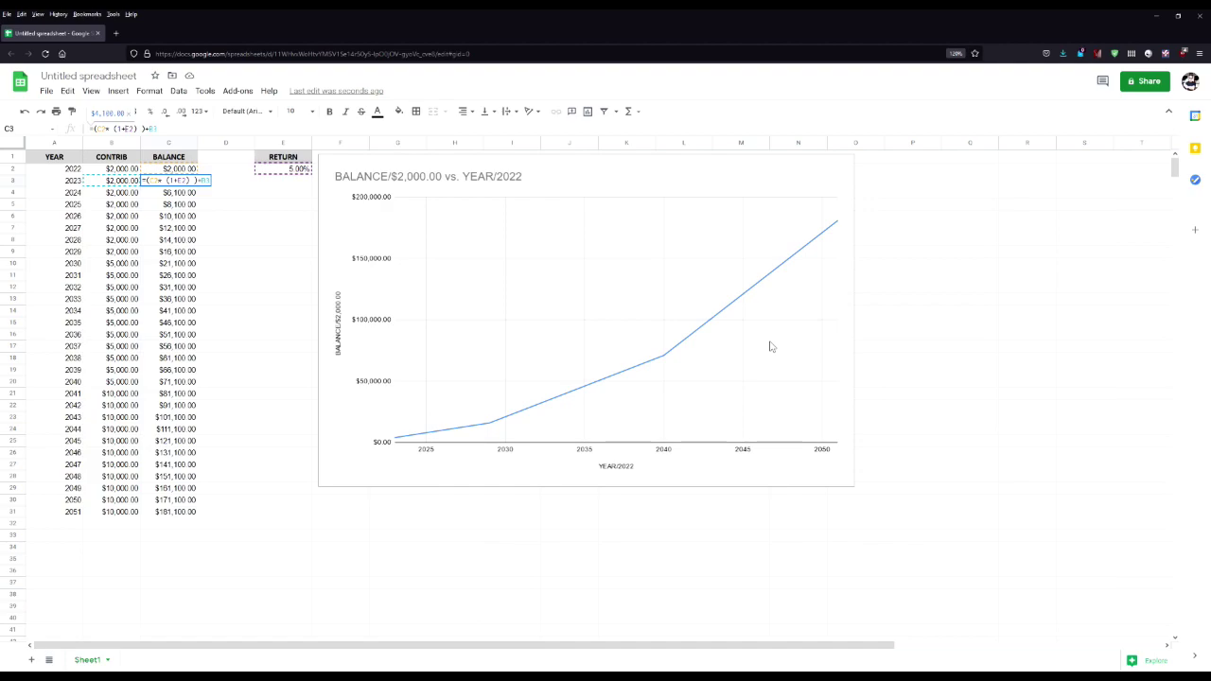
type("$E$")
key("Return")
key("Up")
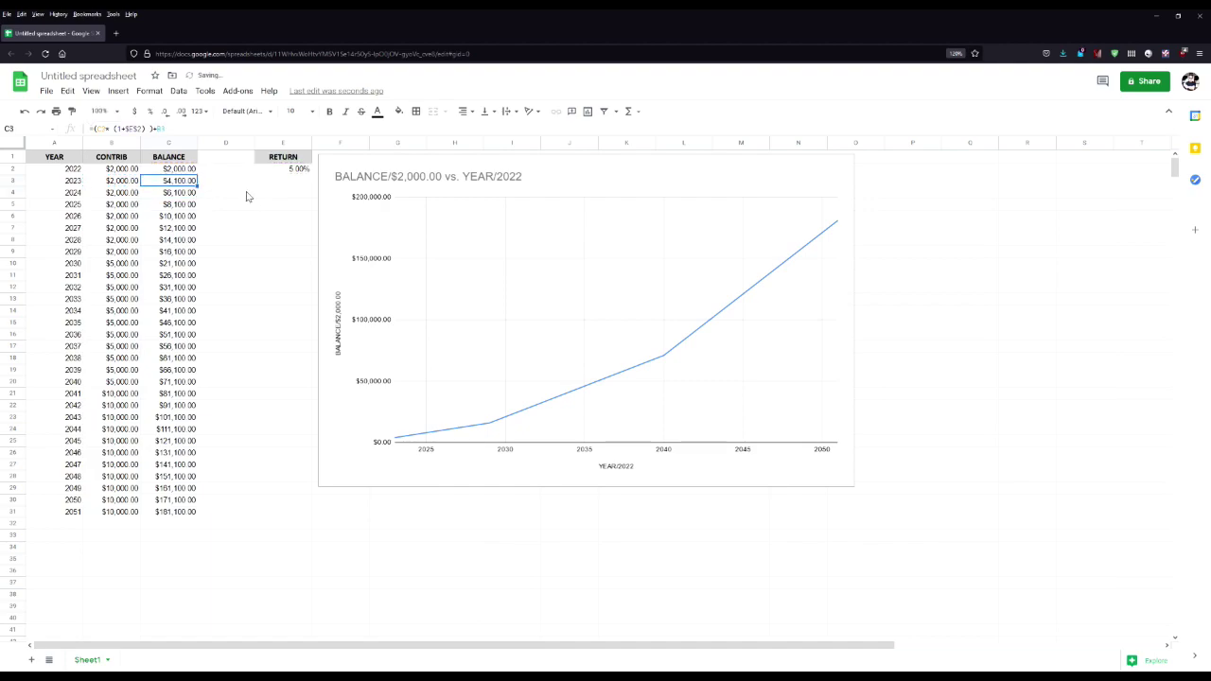
Copy the C3 balance formula with the absolute return reference into C4:C31
key("ctrl+c")
key("Down")
key("shift+Down")
key("shift+Down")
key("shift+Down")
key("shift+Down")
key("shift+Down")
key("shift+Down")
key("shift+Down")
key("shift+Down")
key("shift+Down")
key("shift+Down")
key("shift+Down")
key("shift+Down")
key("shift+Down")
key("shift+Down")
key("shift+Down")
key("shift+Down")
key("shift+Down")
key("shift+Down")
key("shift+Down")
key("shift+Down")
key("shift+Down")
key("shift+Down")
key("shift+Down")
key("shift+Down")
key("shift+Down")
key("shift+Down")
key("shift+Down")
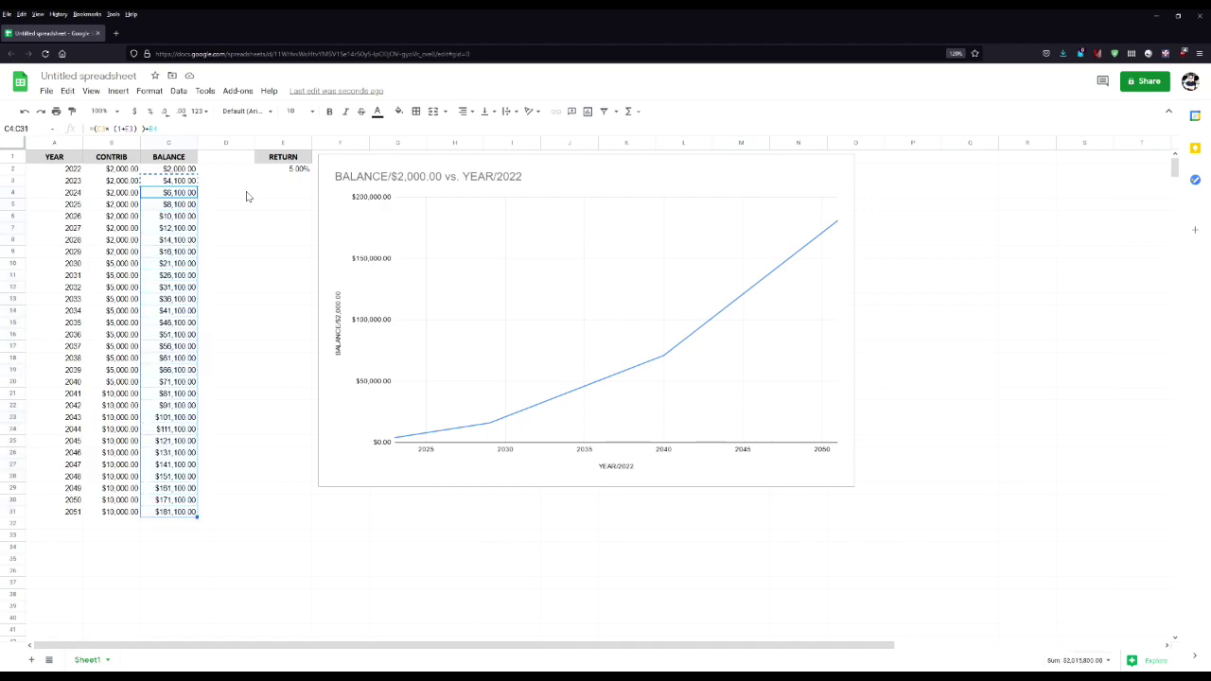
key("ctrl+v")
left_click(188, 182)
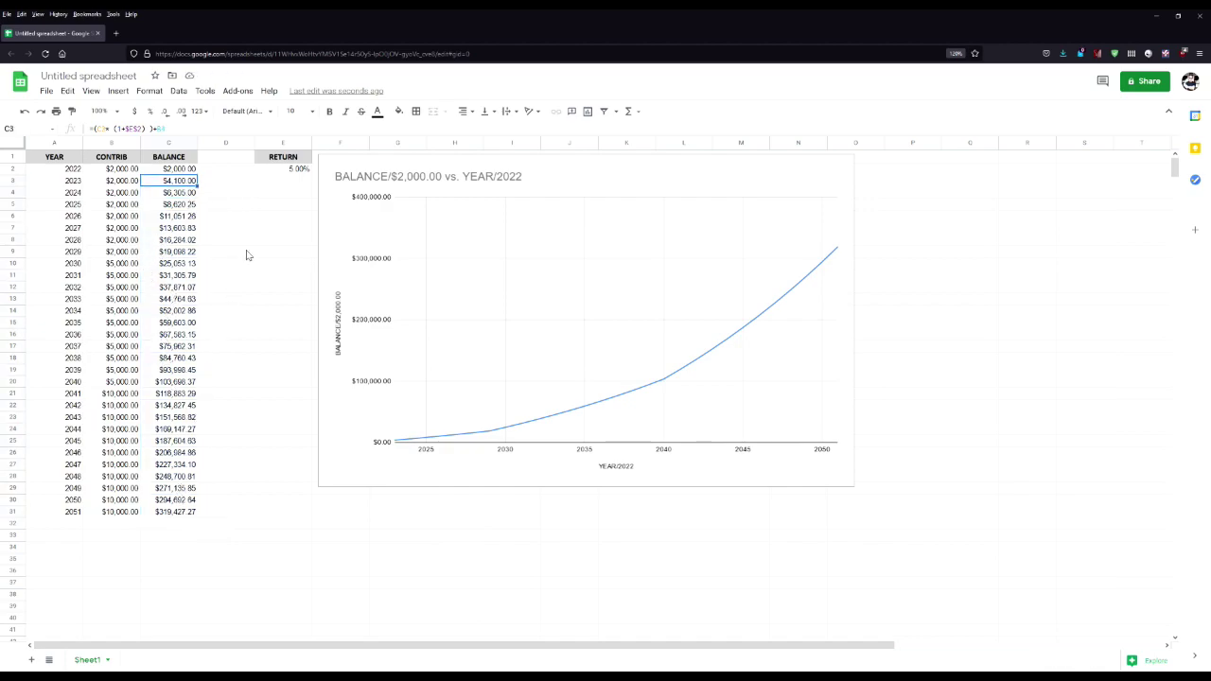
Try return rates of 0%, 1% and 15% in E2
left_click(289, 172)
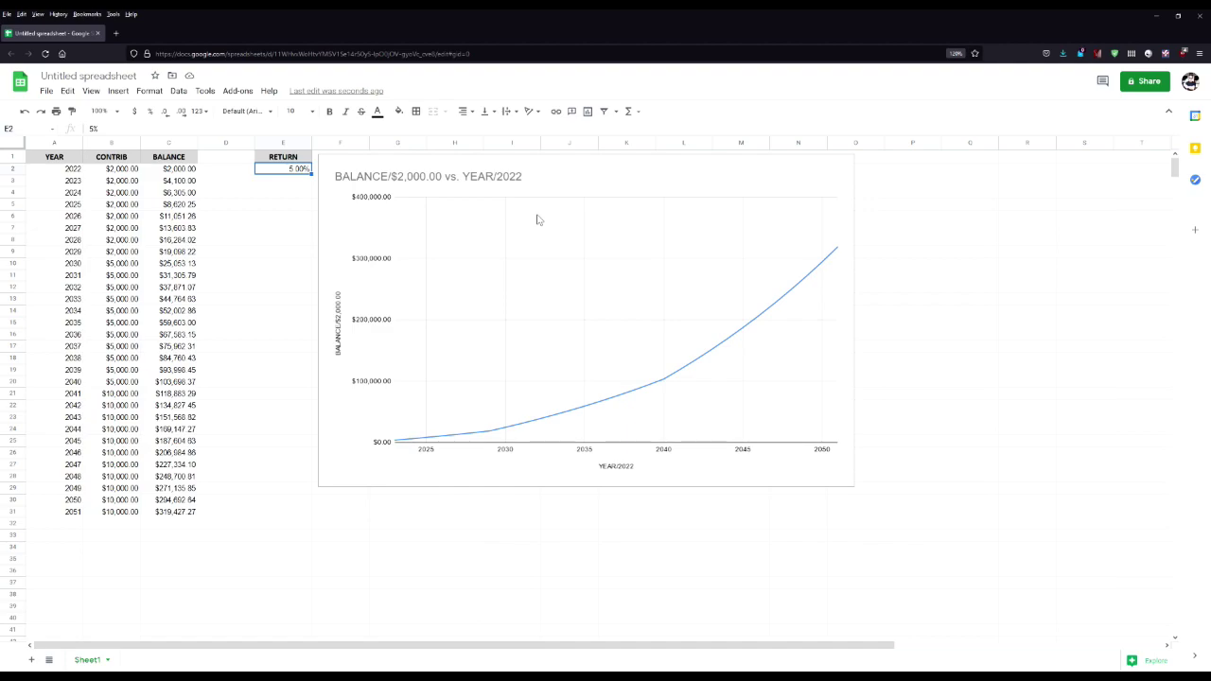
type("0")
key("Return")
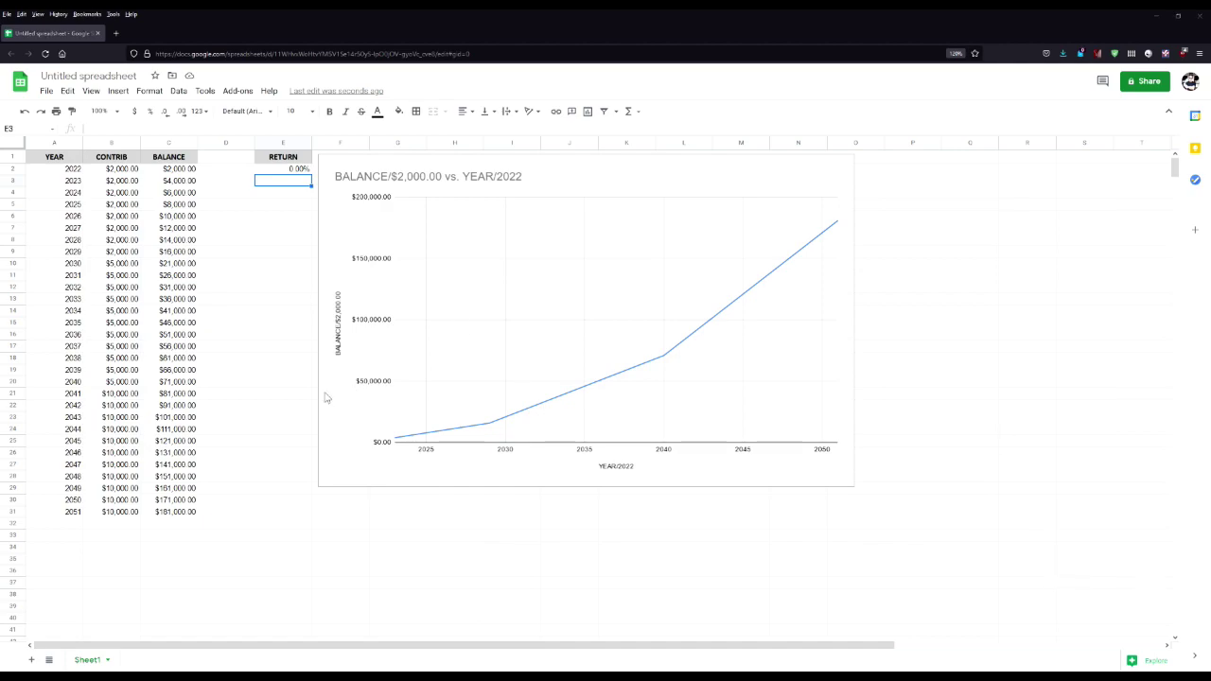
left_click(285, 172)
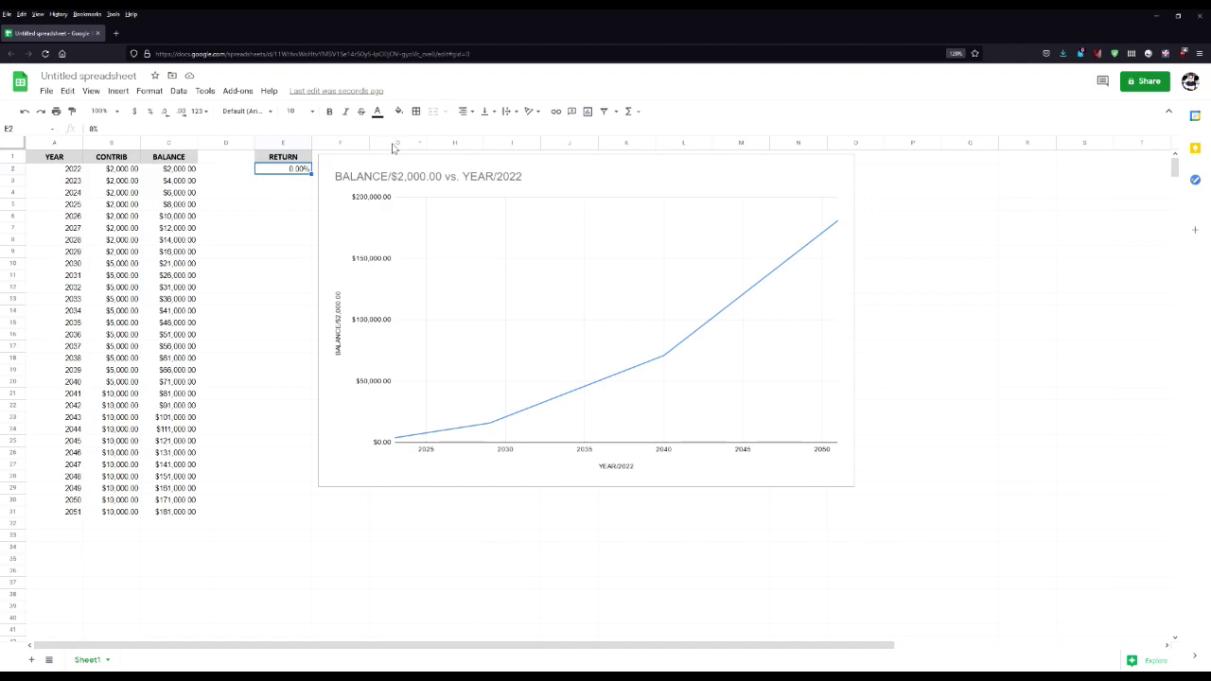
type("1")
key("Return")
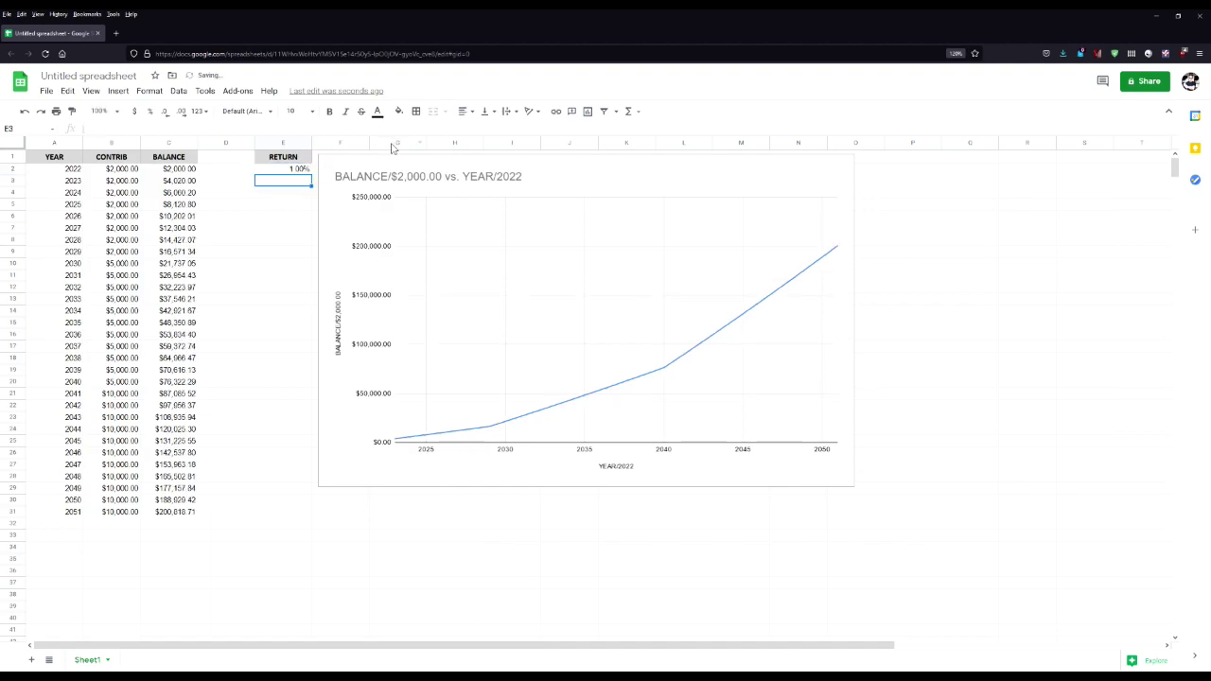
left_click(296, 172)
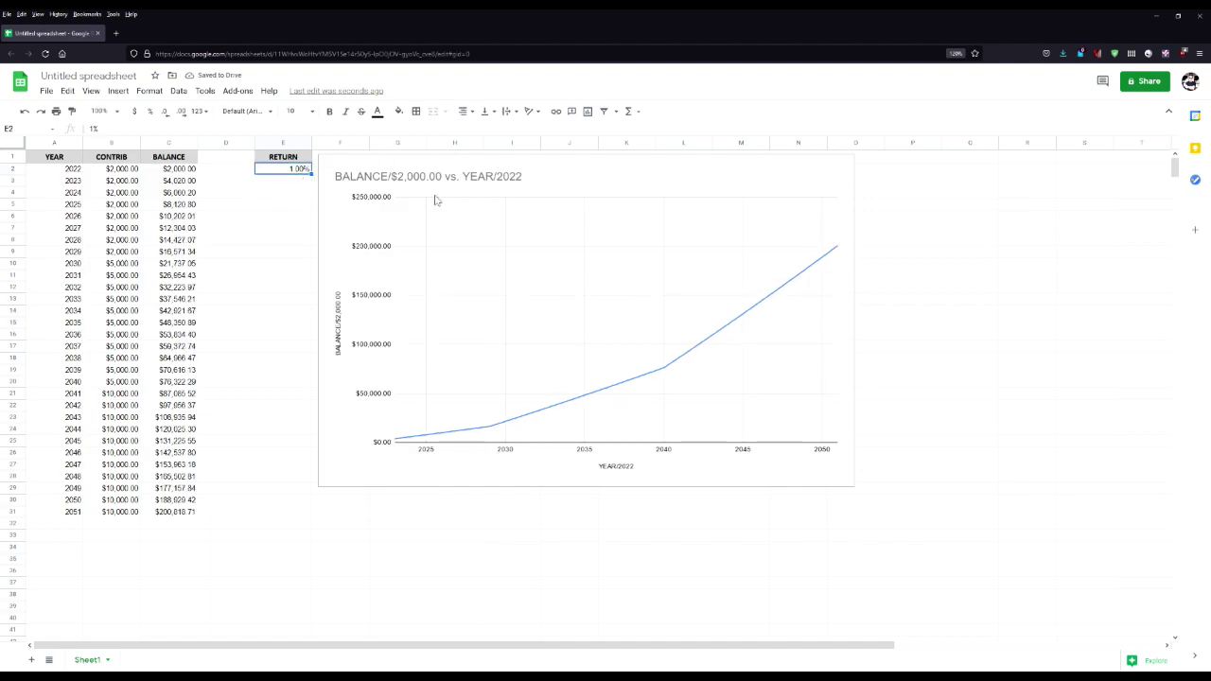
type("15")
key("Return")
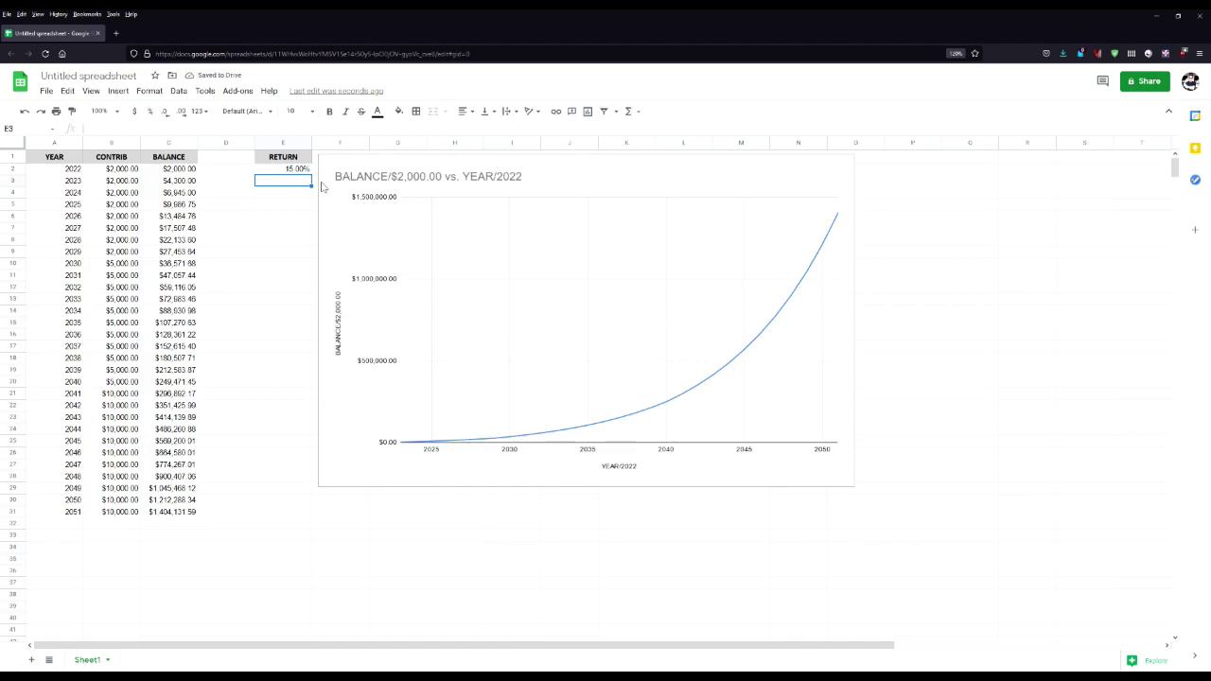
Set the return rate in E2 to 8%
key("Up")
type("8")
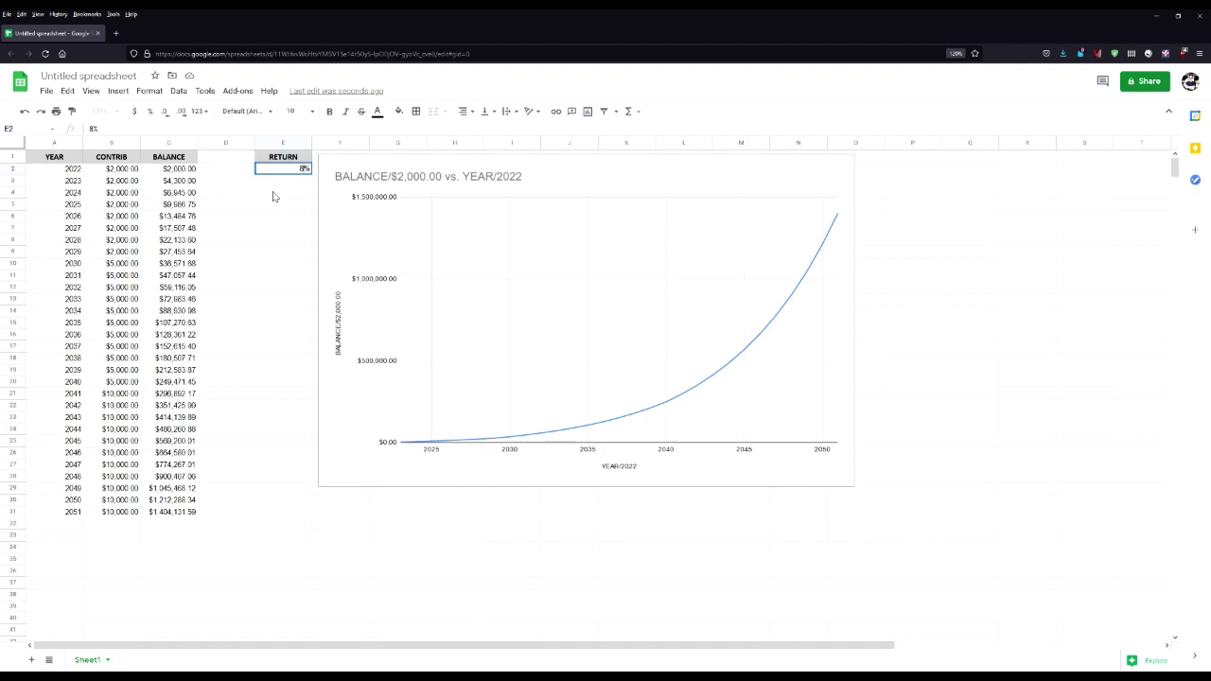
key("Return")
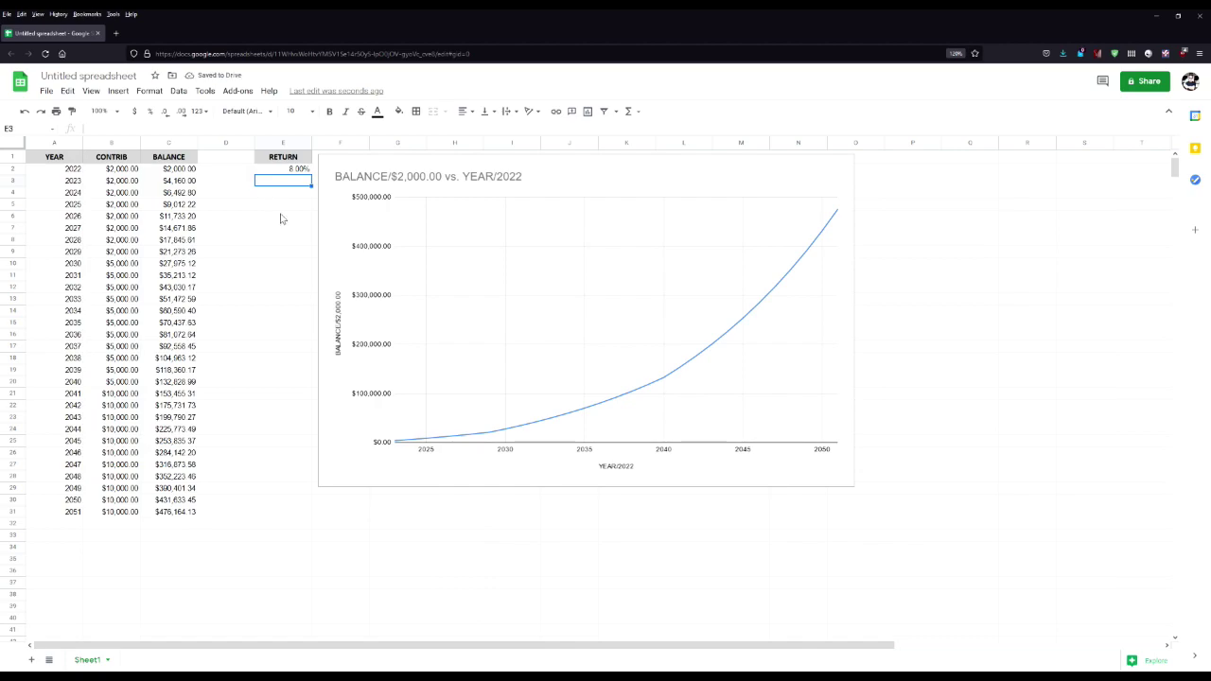
left_click(117, 183)
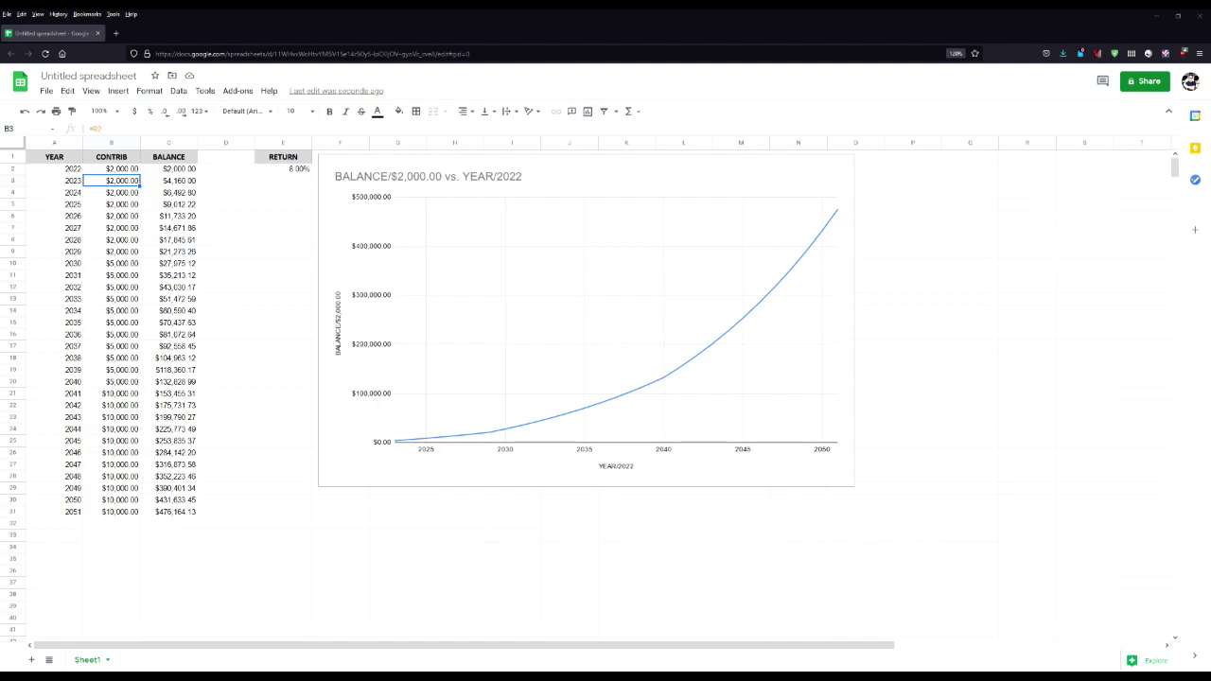
left_click(288, 171)
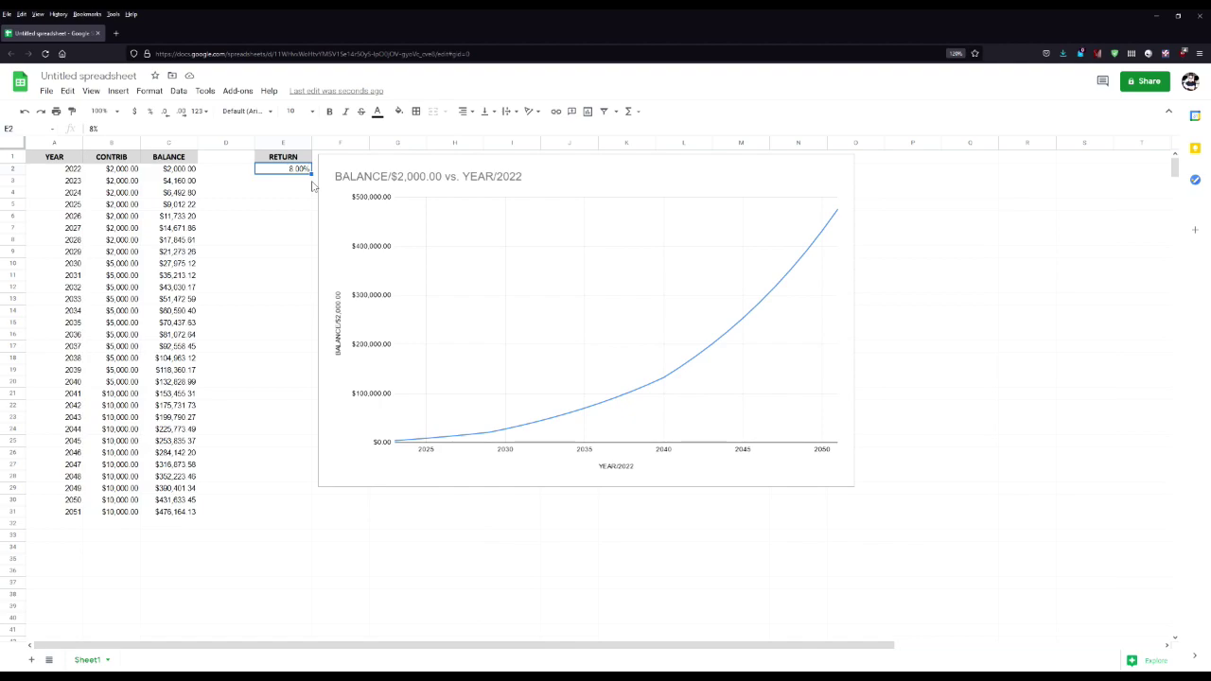
Replace the 2022 balance in C2 with 2058 and make it bold
left_click(187, 180)
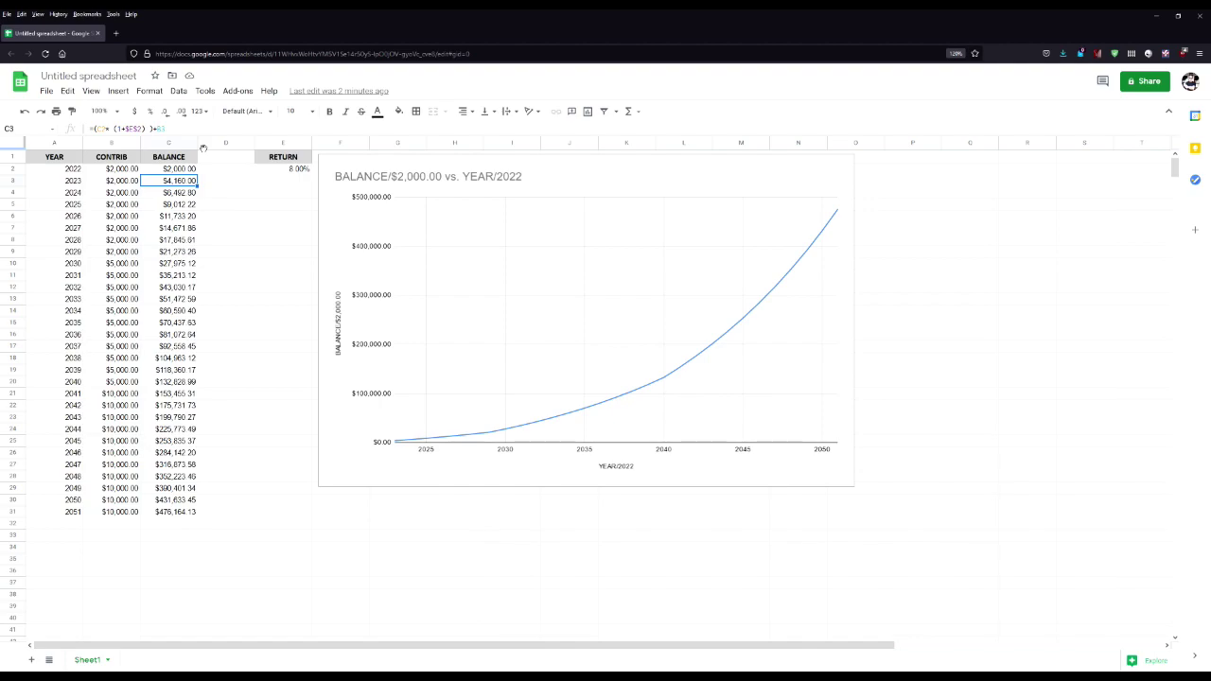
key("Up")
type("2058")
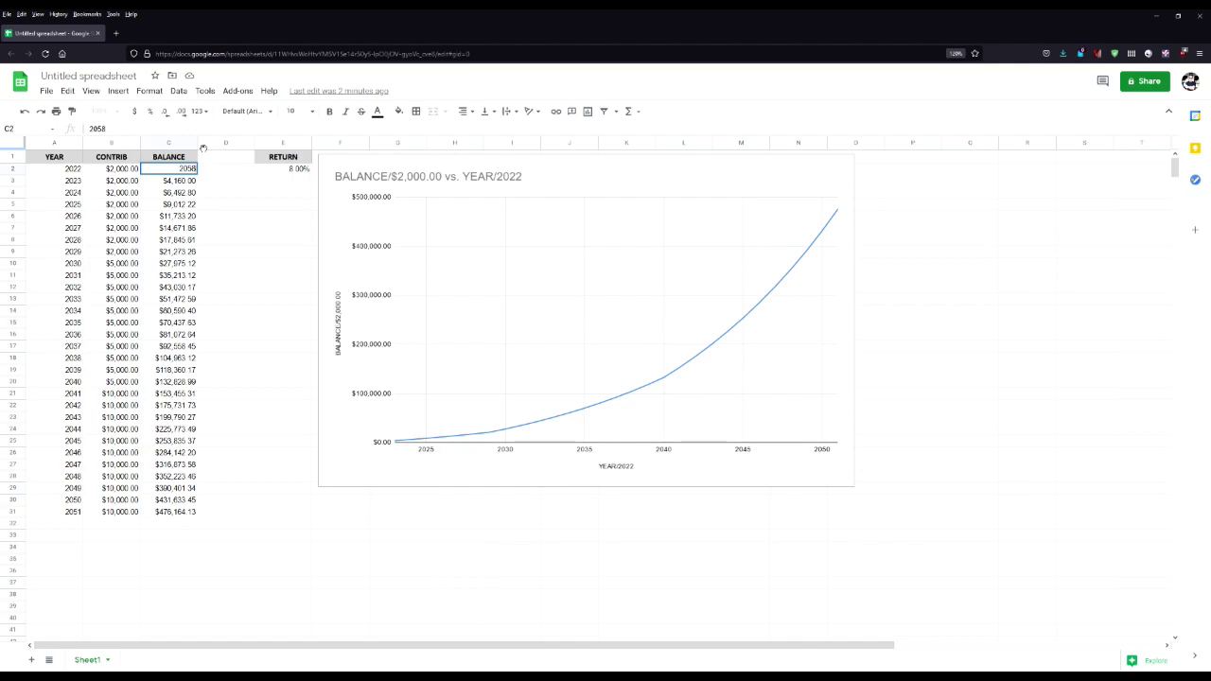
key("Return")
key("Up")
key("ctrl+b")
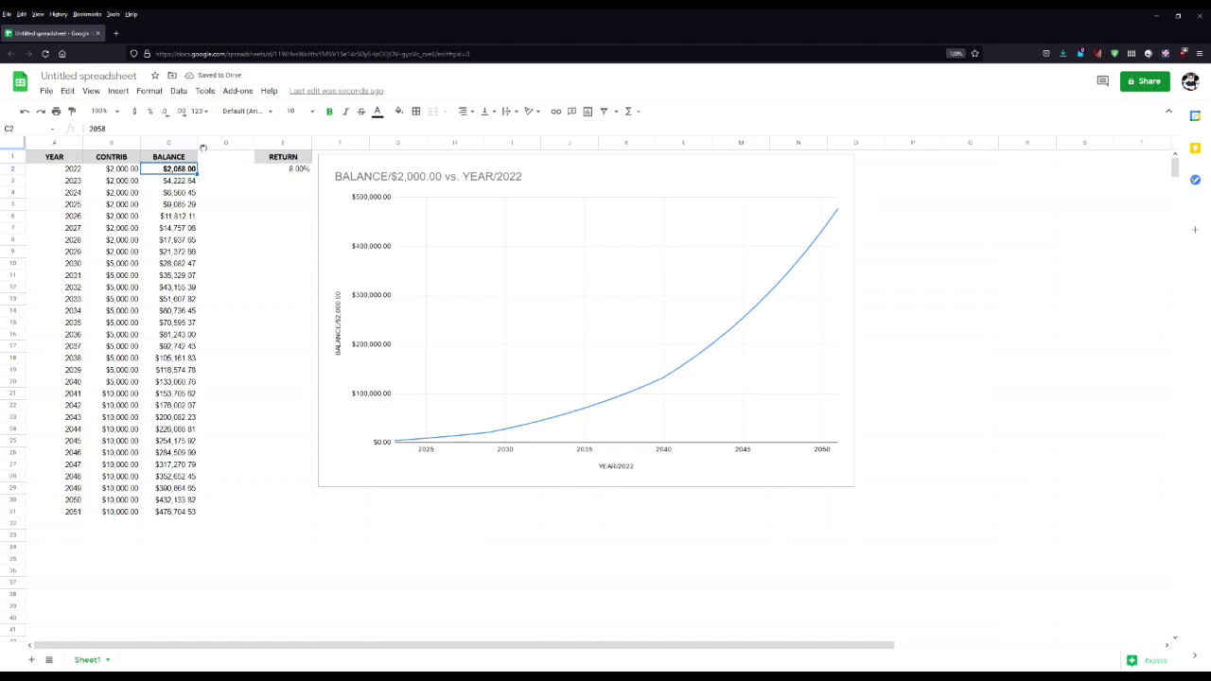
key("Down")
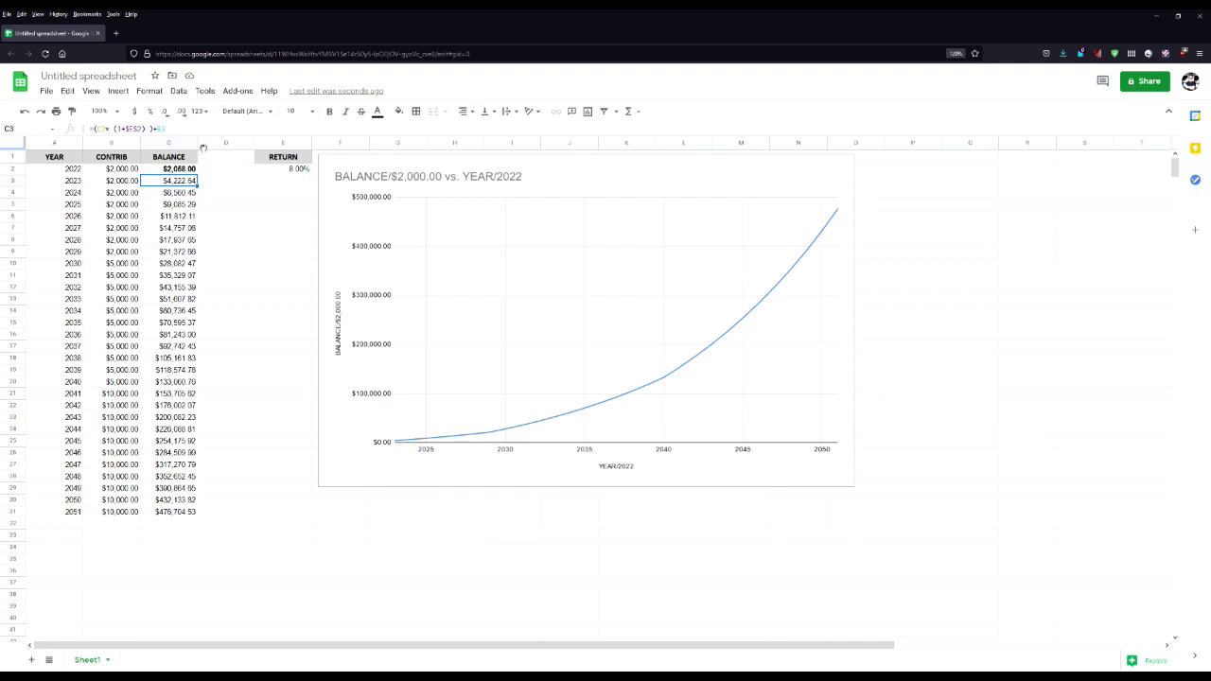
key("Up")
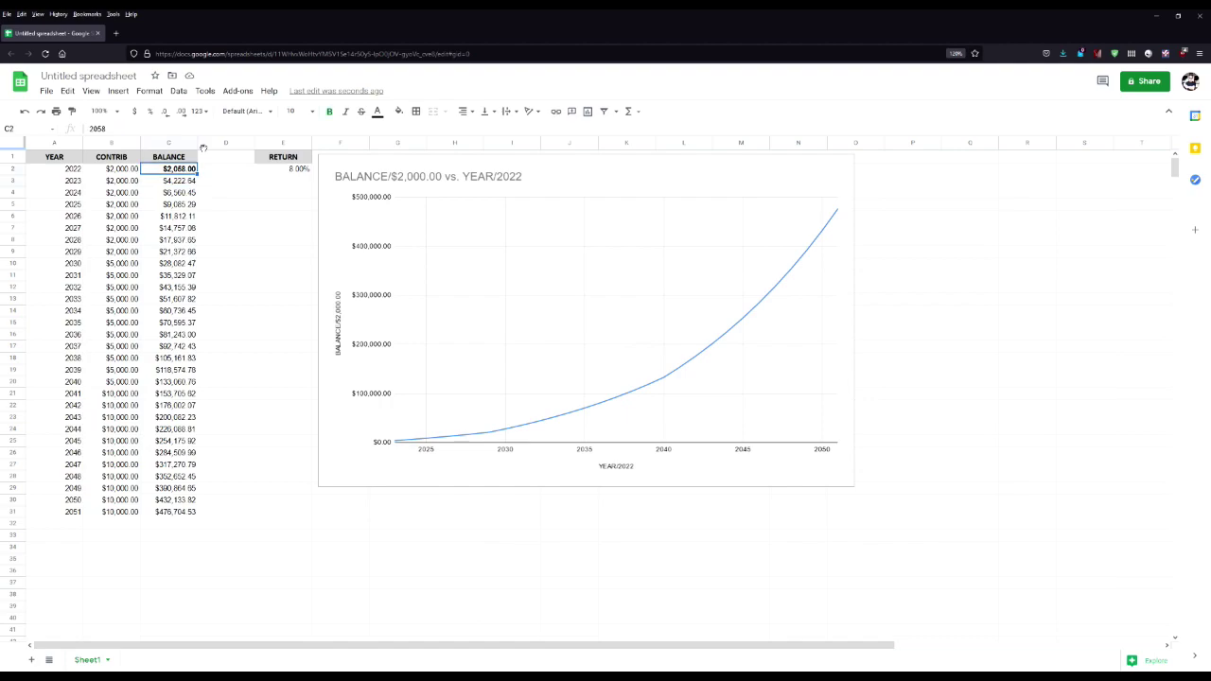
Replace the 2023 balance formula in C3 with the value 4589 and make it bold
key("Left")
key("Down")
key("Right")
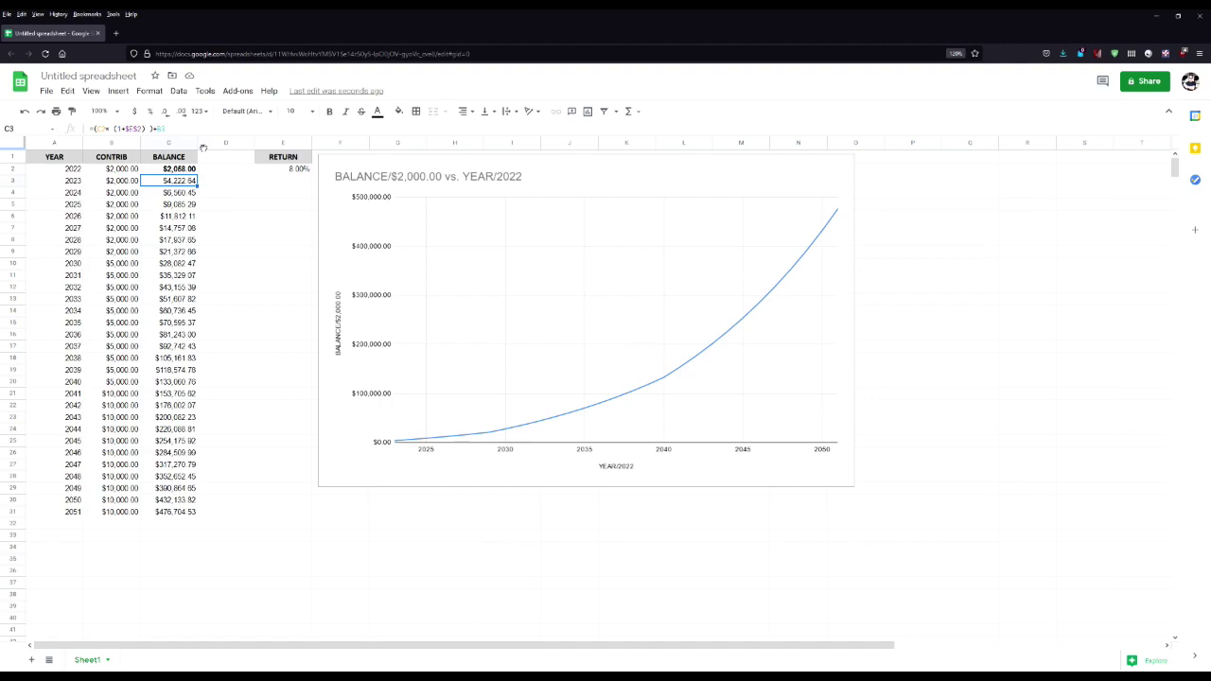
type("4589")
key("Return")
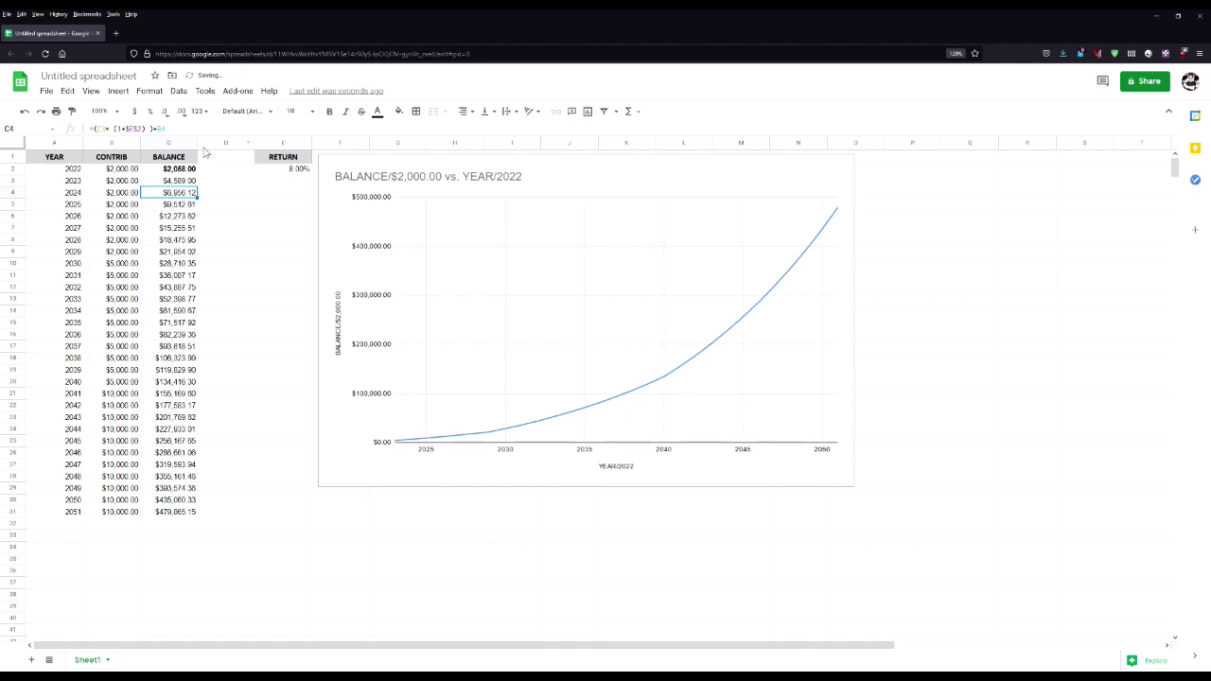
key("Up")
key("ctrl+b")
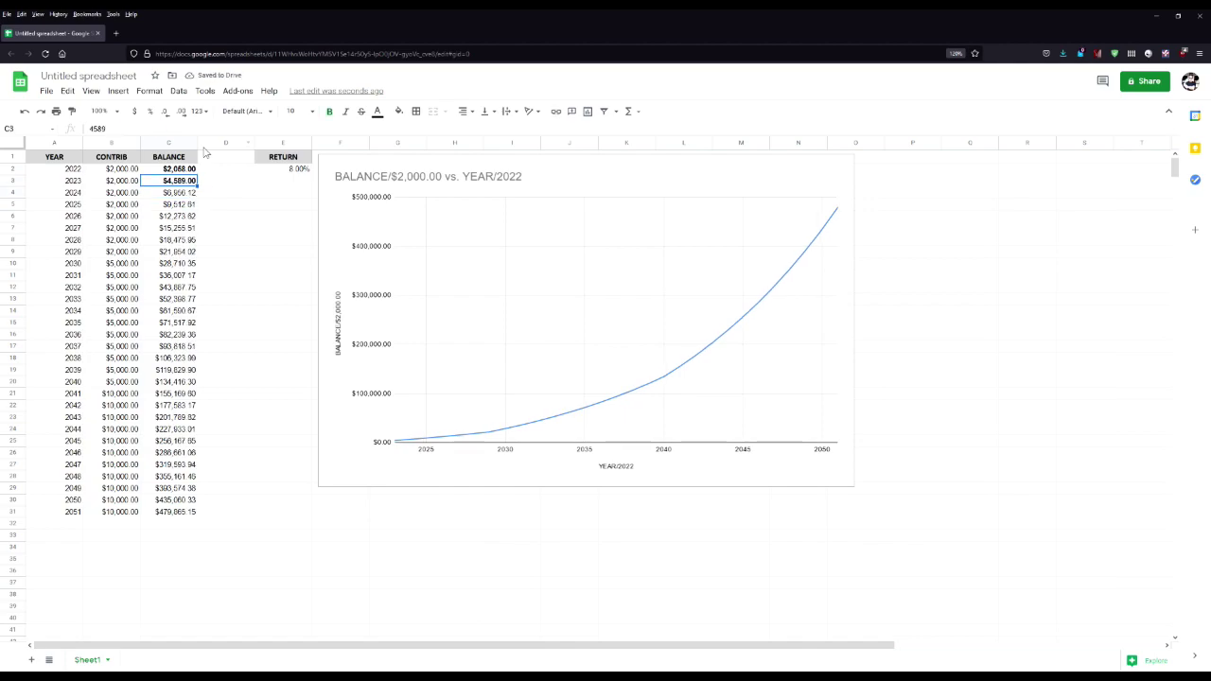
Replace the 2024 balance formula in C4 with the value 8447 and make it bold
key("Down")
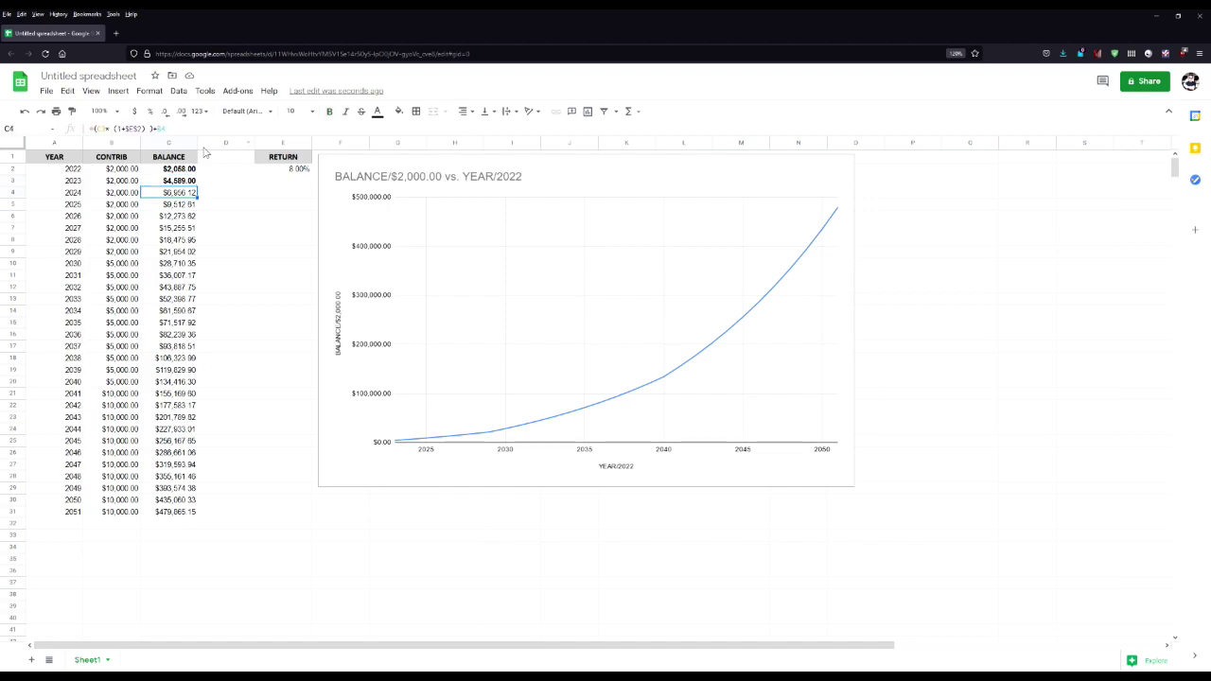
type("8447")
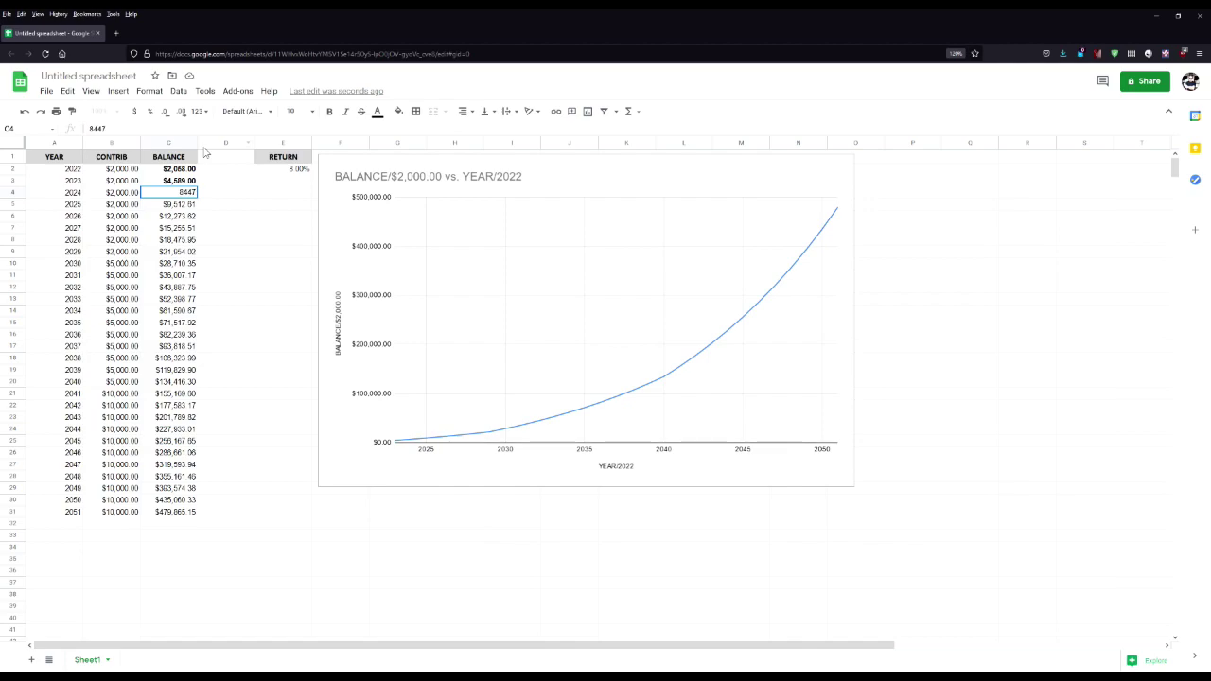
key("Return")
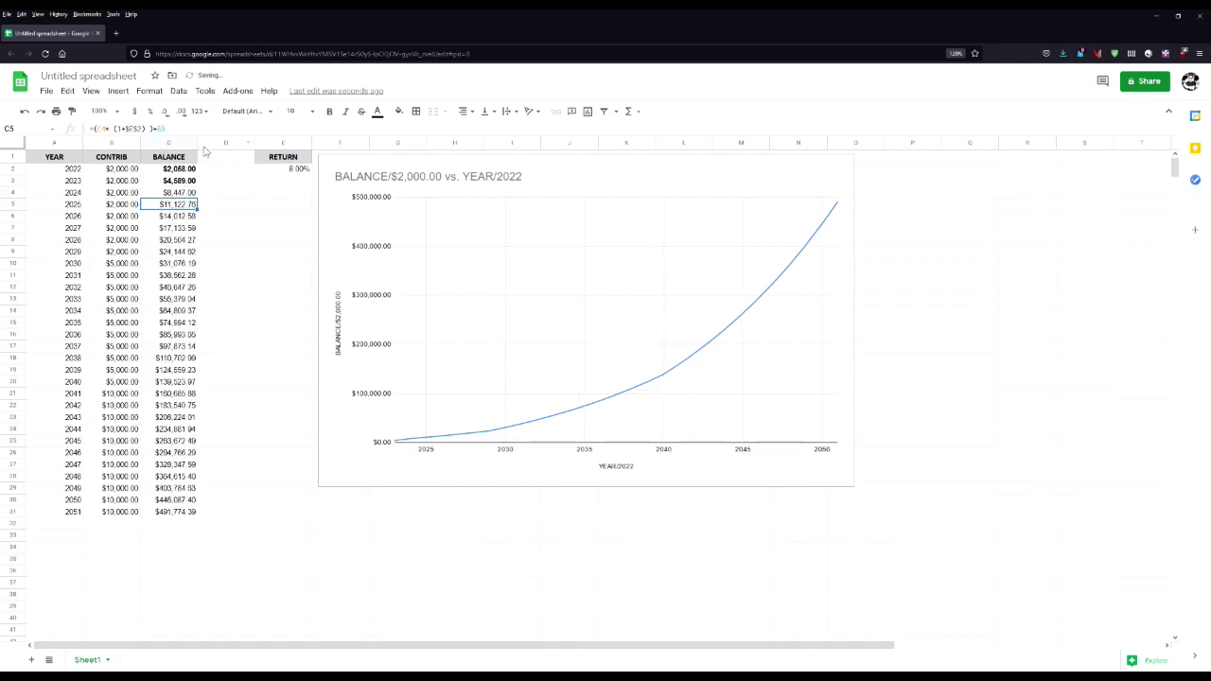
key("Up")
Overwrite the 2025 to 2027 balances in C5, C6 and C7 with 10554, 8,554 and 15668
type("10554")
key("Return")
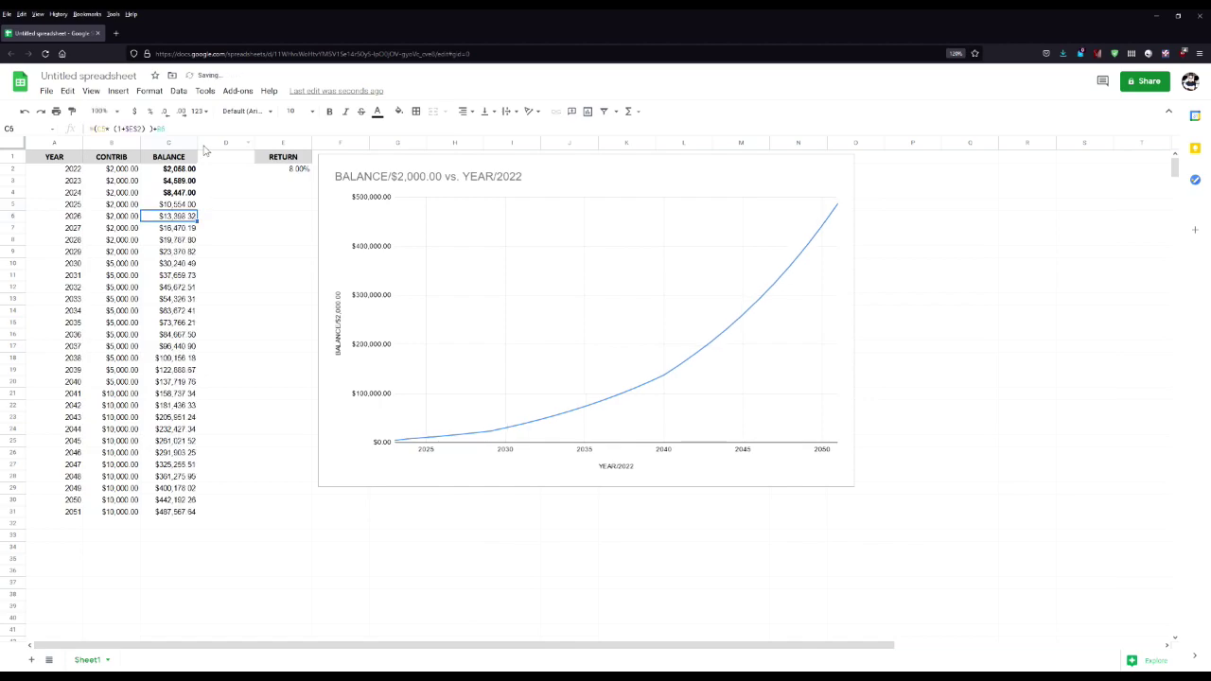
type("8")
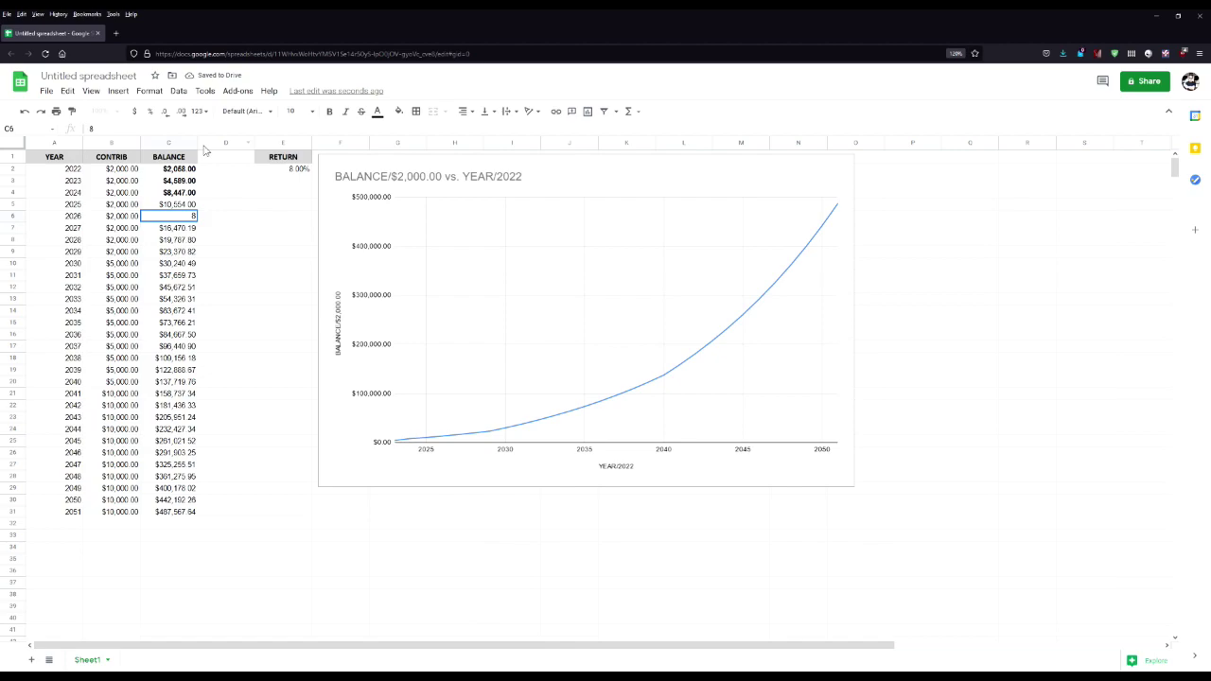
type(",554")
key("Return")
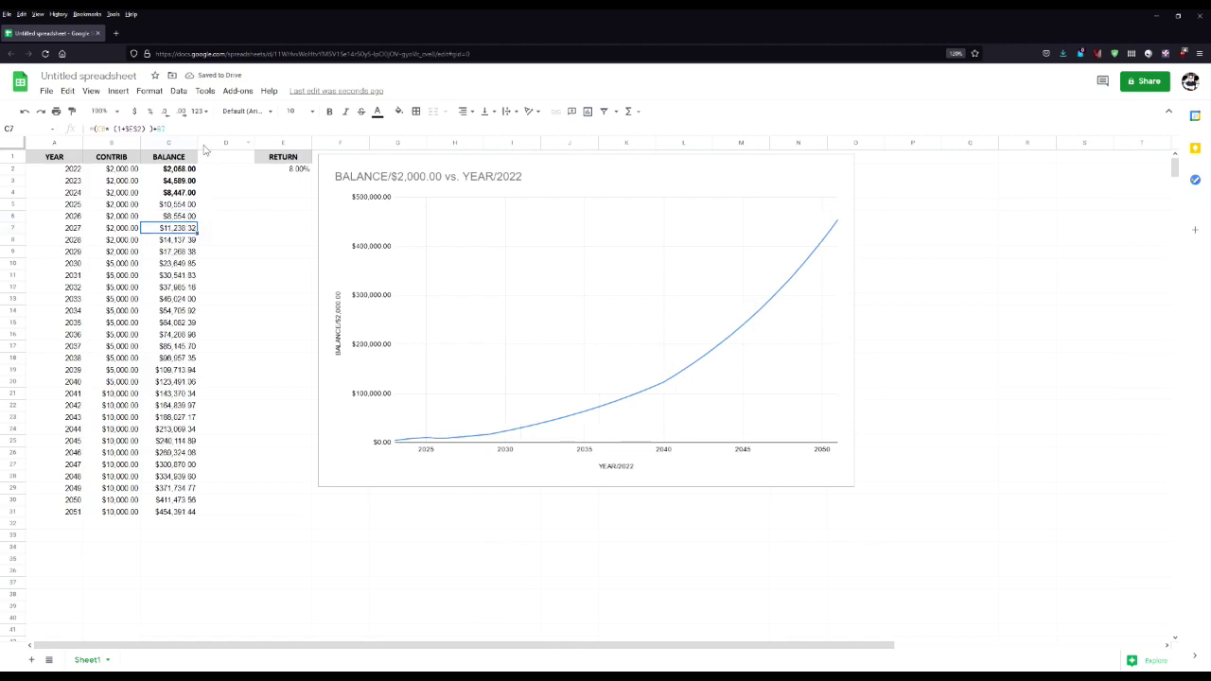
type("15668")
key("Return")
Make the entered balances in C5:C7 bold
key("Up")
key("shift+Up")
key("shift+Up")
key("ctrl+b")
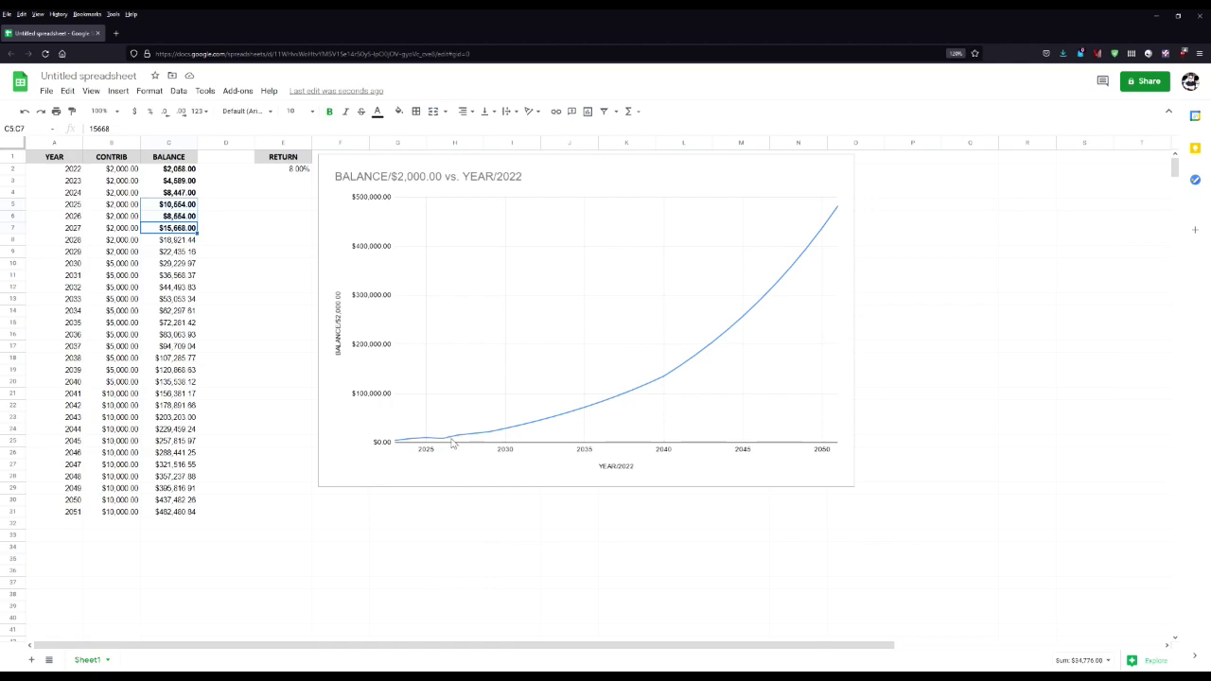
left_click(227, 219)
left_click(191, 232)
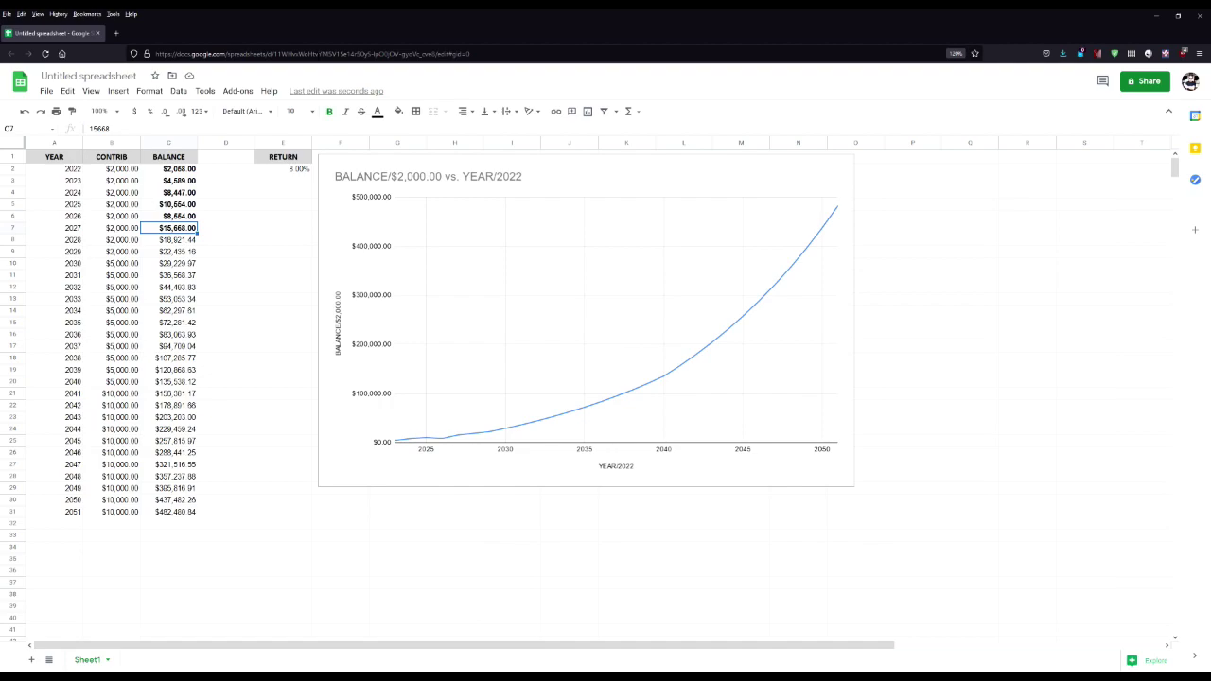
Add a RETURN (CALC) header in D1 by copying the RETURN header and appending (CALC)
left_click(279, 170)
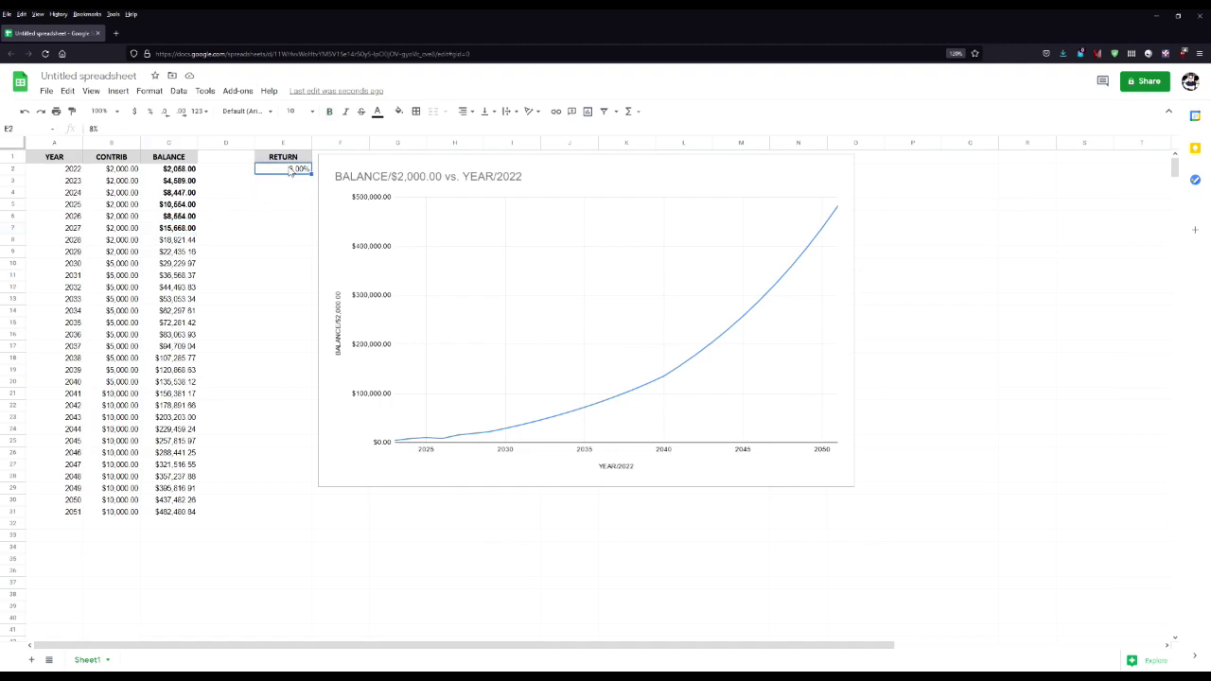
left_click(229, 159)
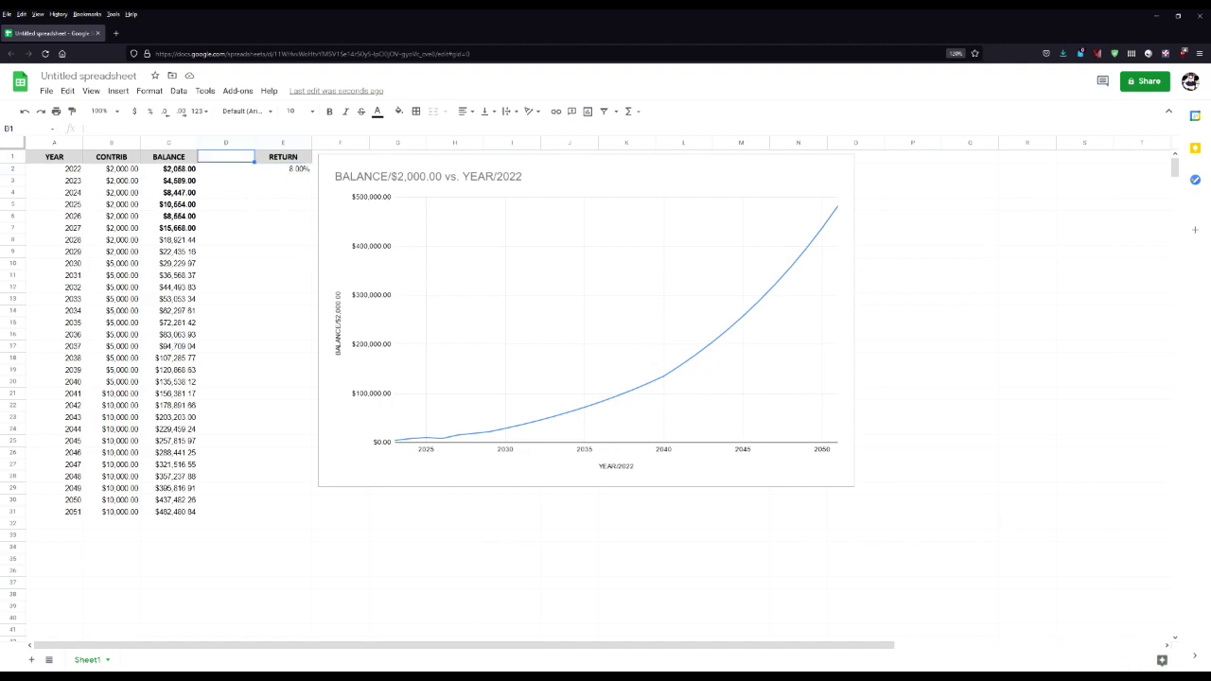
left_click(226, 180)
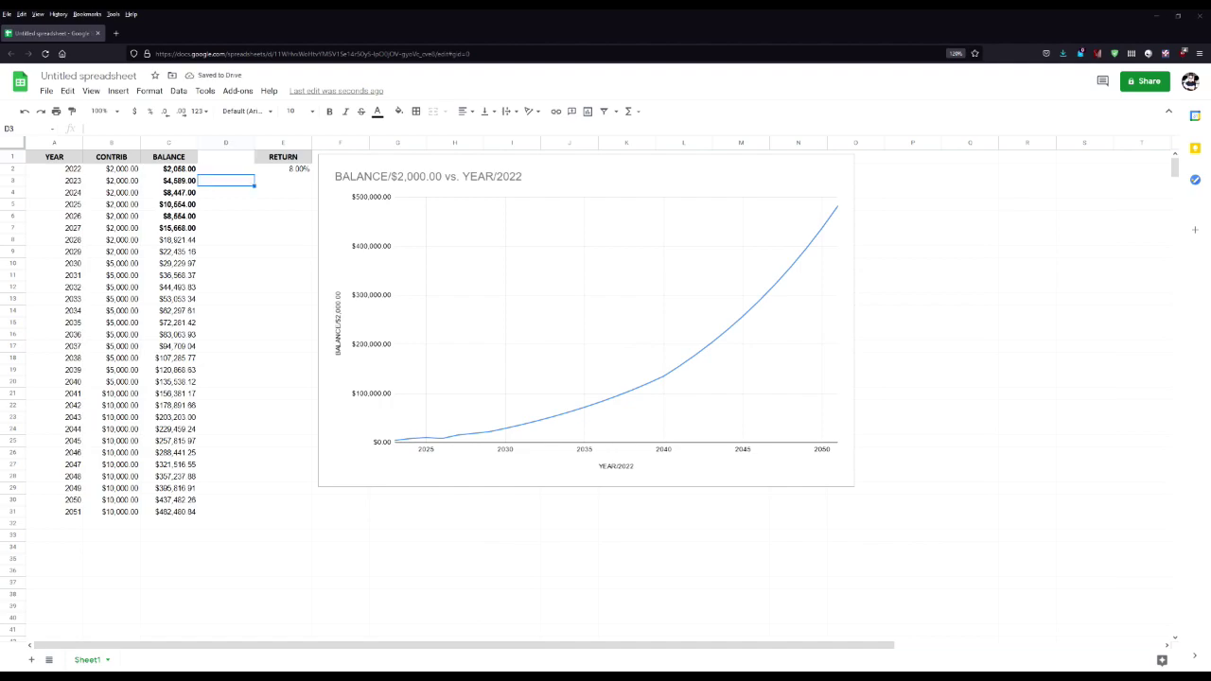
left_click(275, 160)
key("ctrl+c")
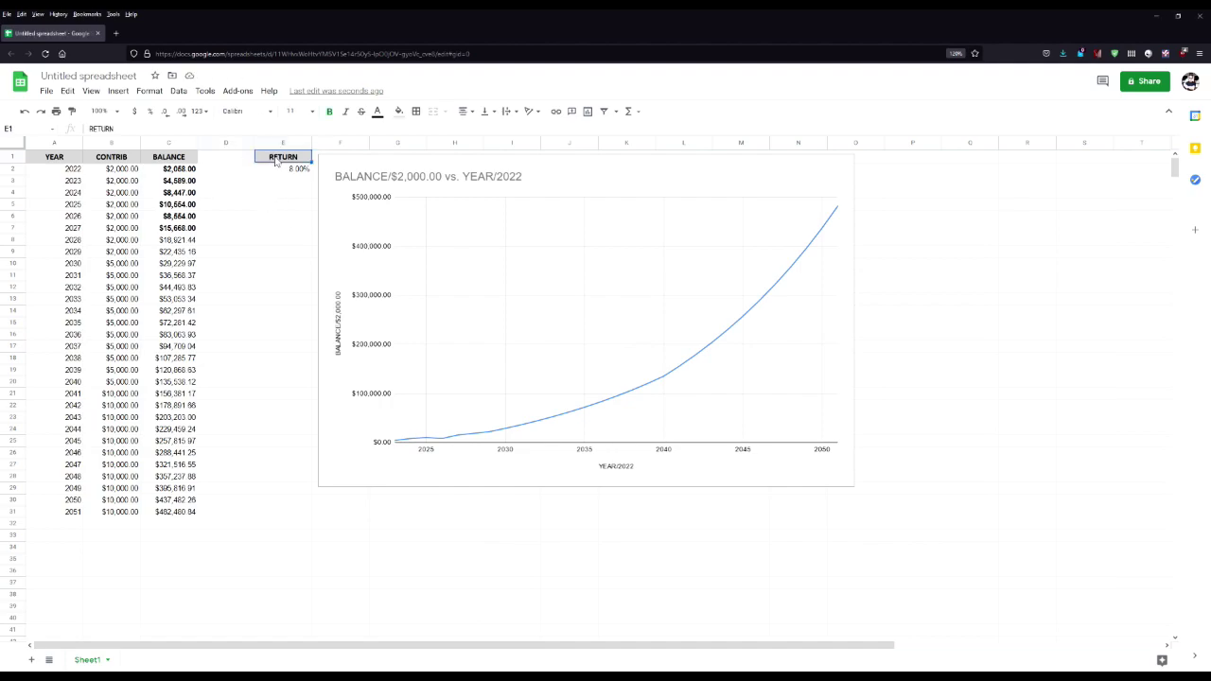
left_click(216, 159)
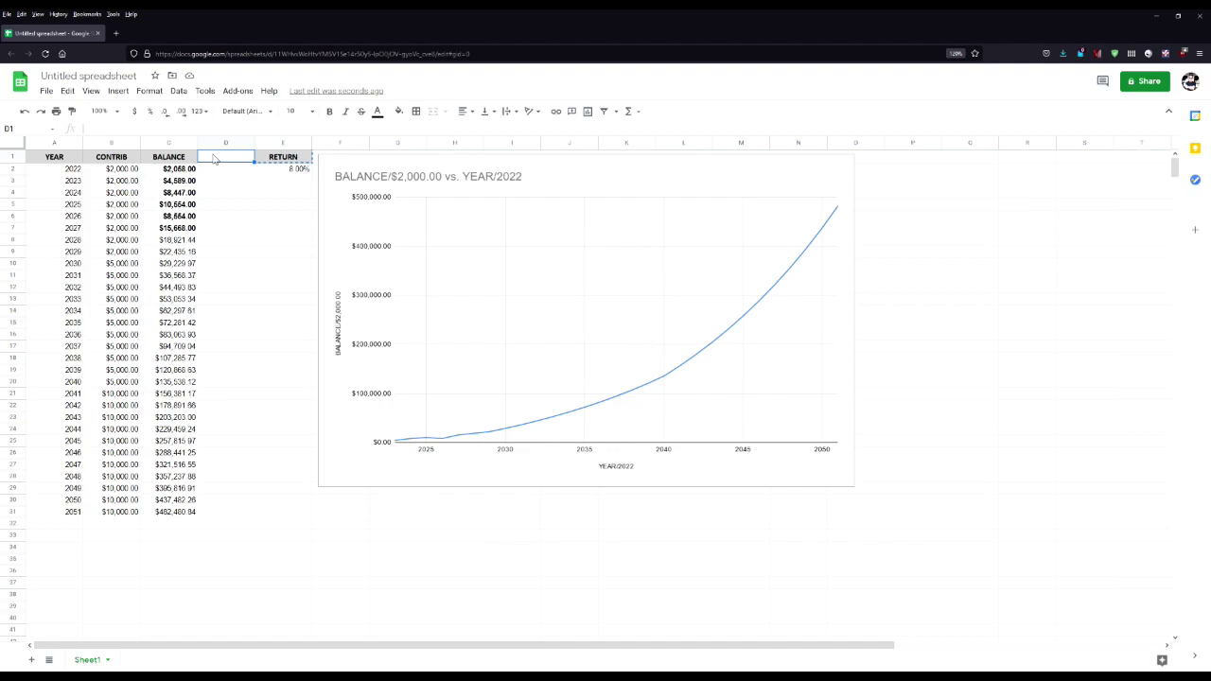
key("ctrl+v")
type("(CALC)")
key("Return")
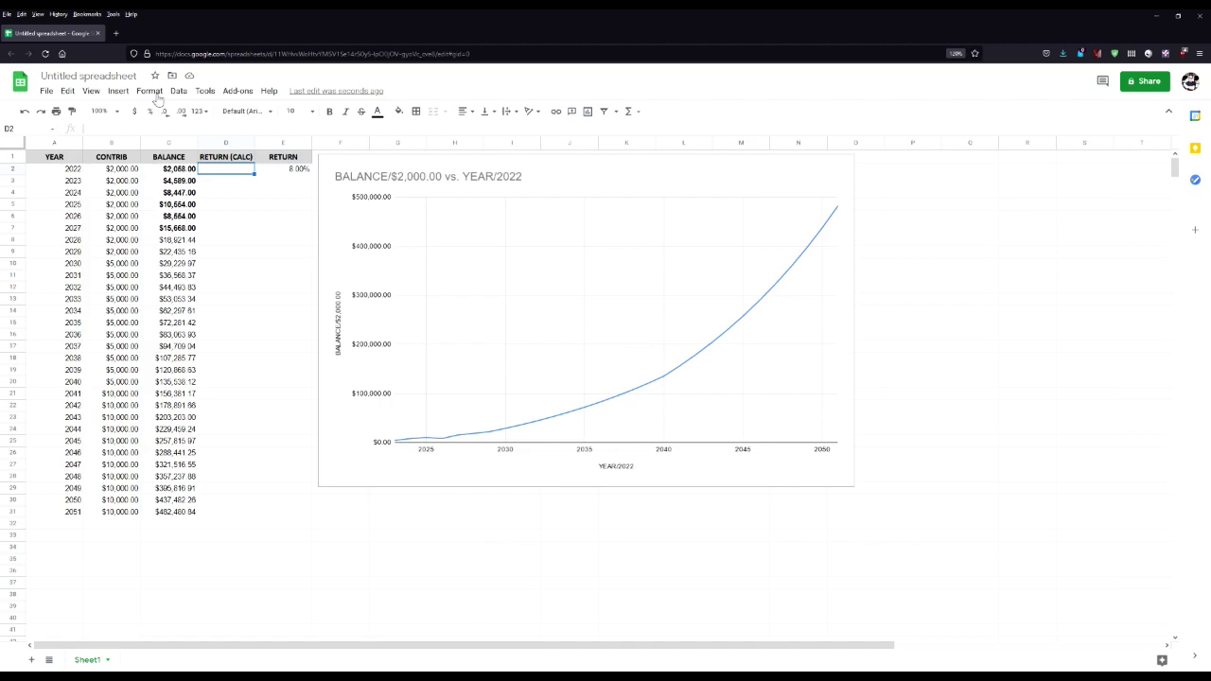
Format the cells D2:D31 under RETURN (CALC) as percentages
key("Down")
left_click(227, 169)
left_click(239, 513, "shift")
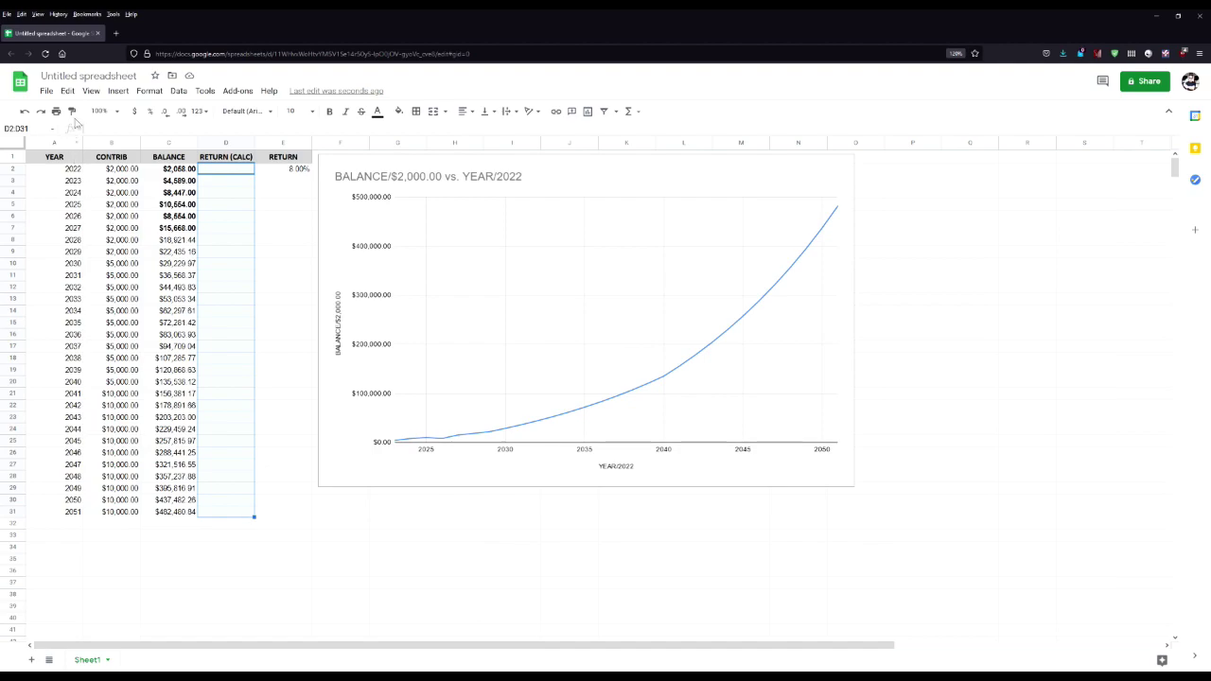
left_click(148, 91)
mouse_move(171, 139)
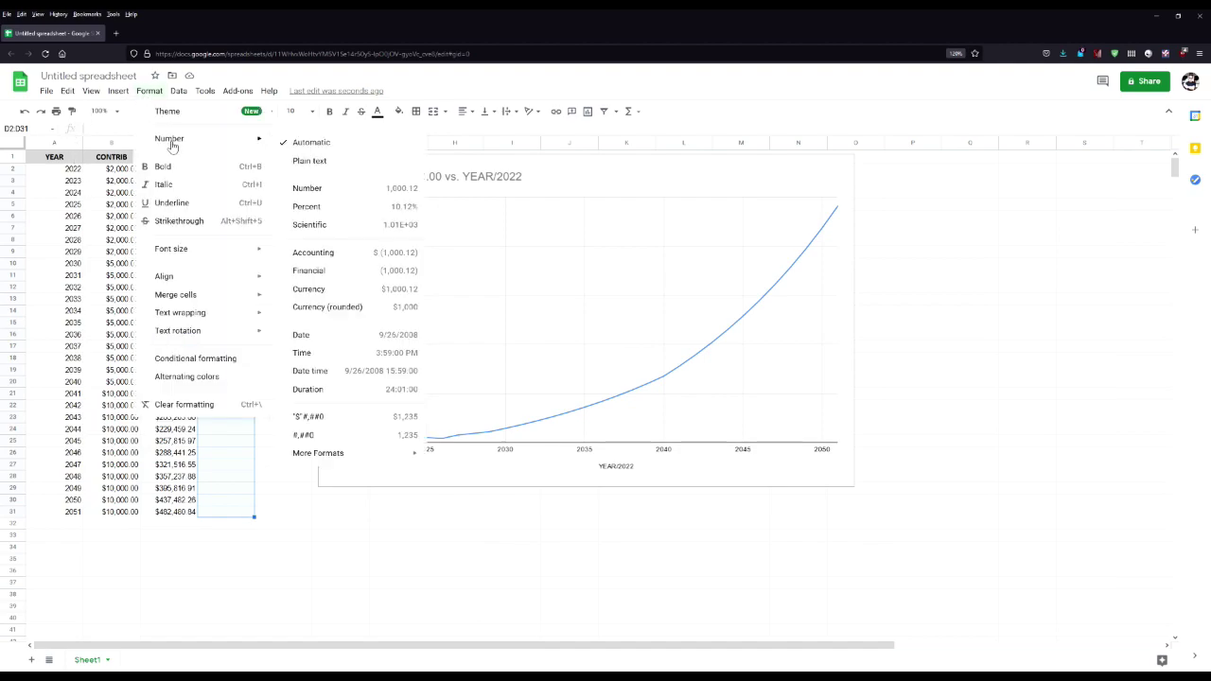
left_click(331, 208)
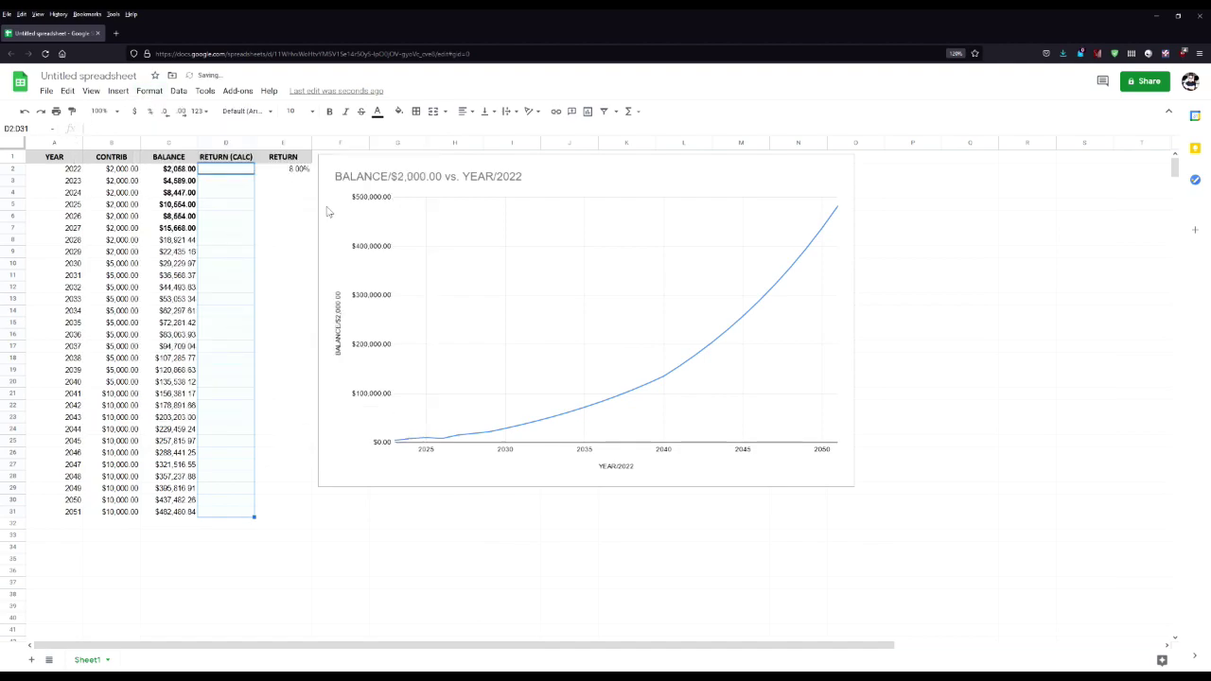
left_click(228, 186)
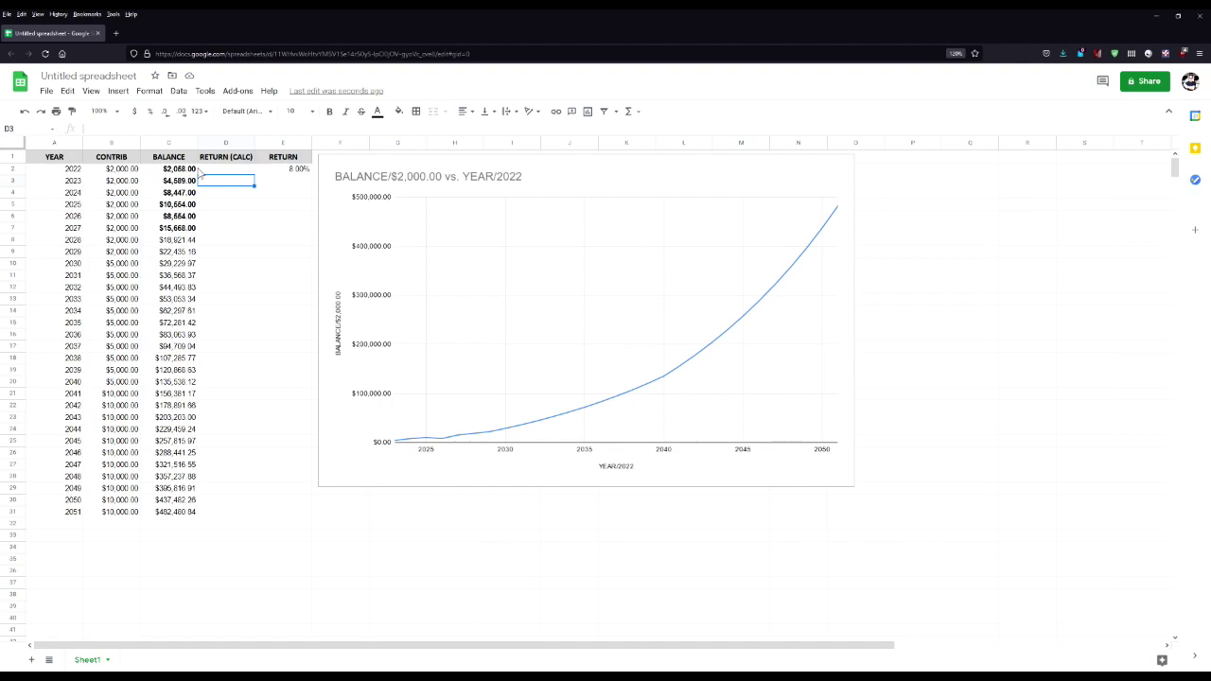
key("Left")
type("=")
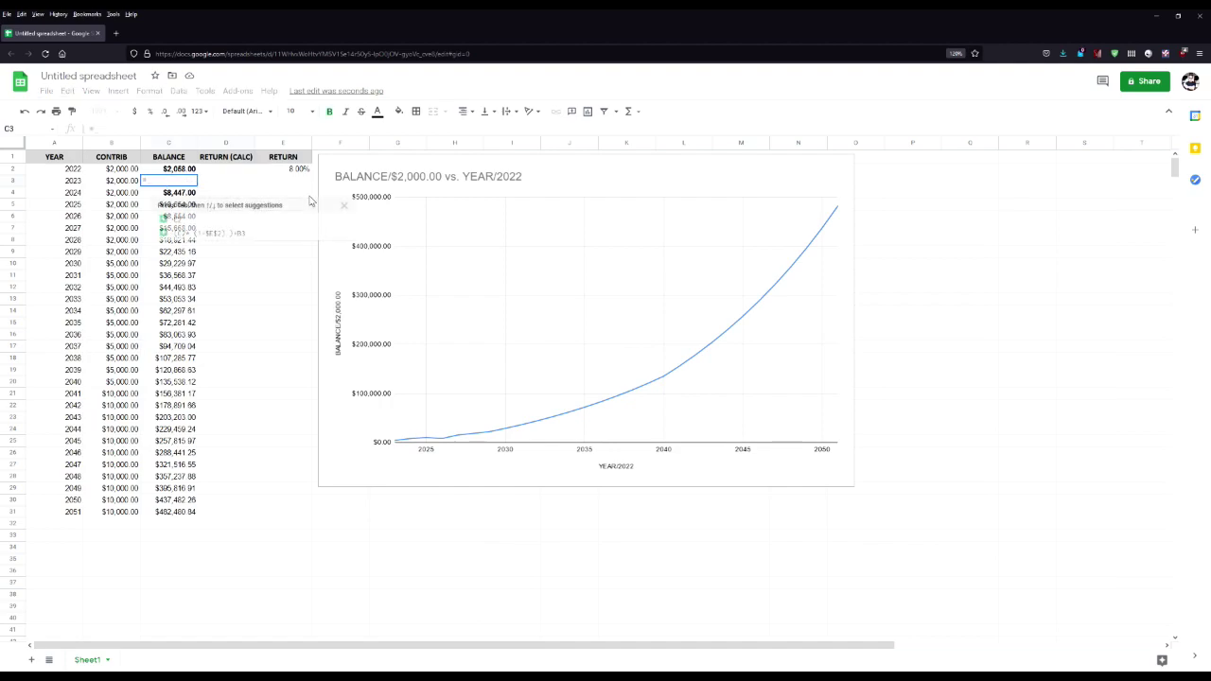
key("Escape")
Enter the formula =(C3-B3-C2) / C2 in D3 to calculate the 2023 return
left_click(218, 184)
type("=")
left_click(187, 187)
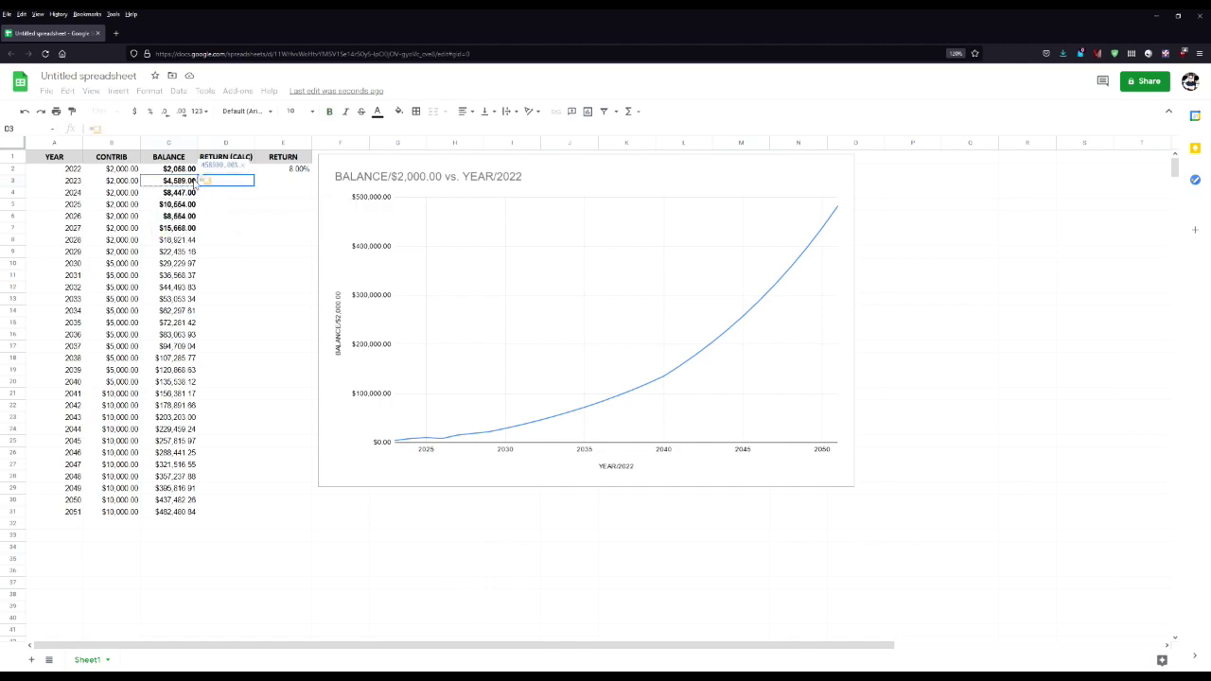
type("-")
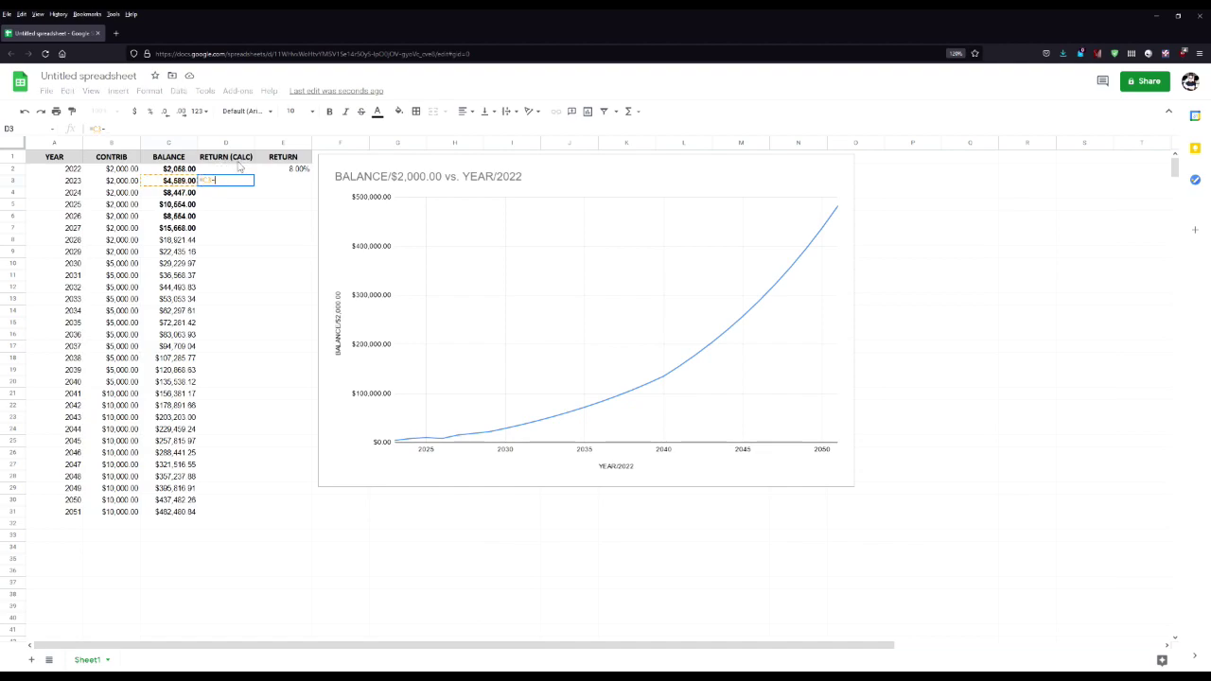
left_click(130, 186)
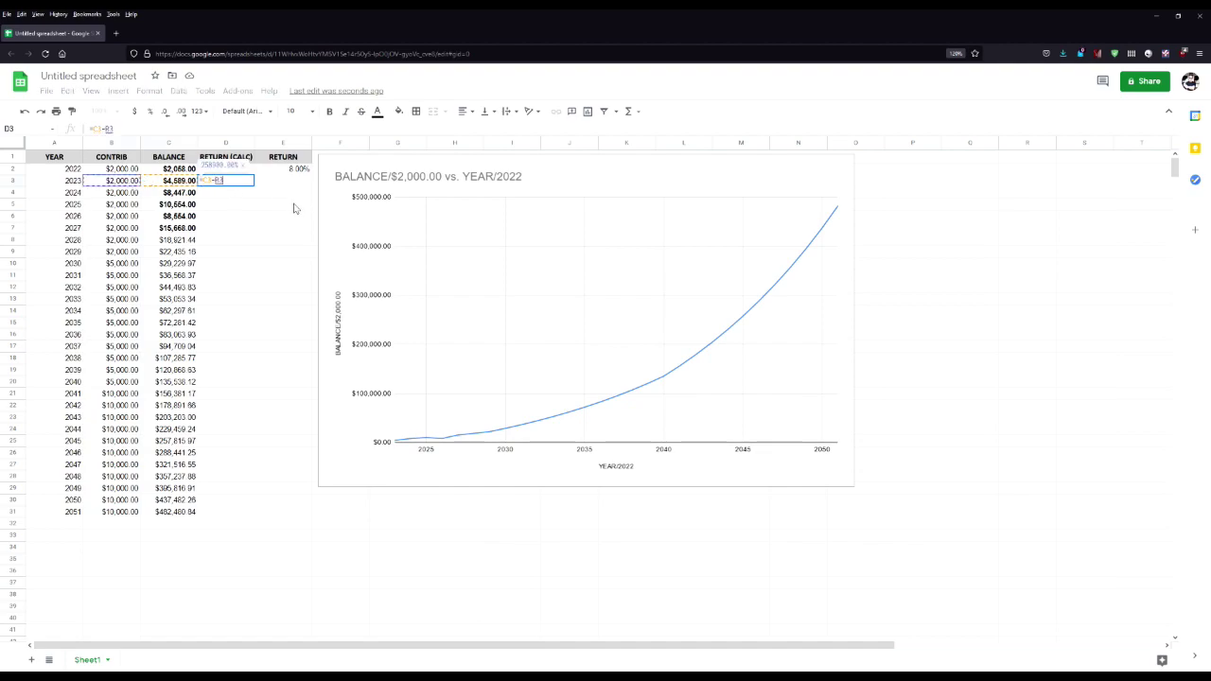
type("-")
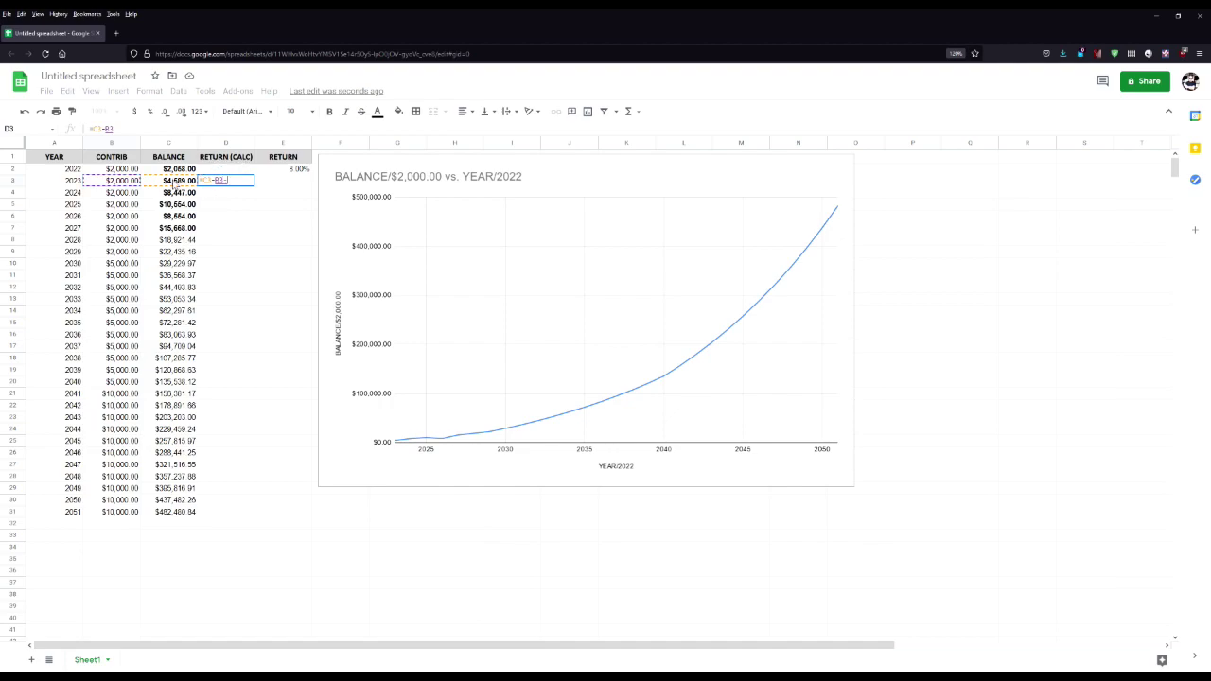
left_click(184, 170)
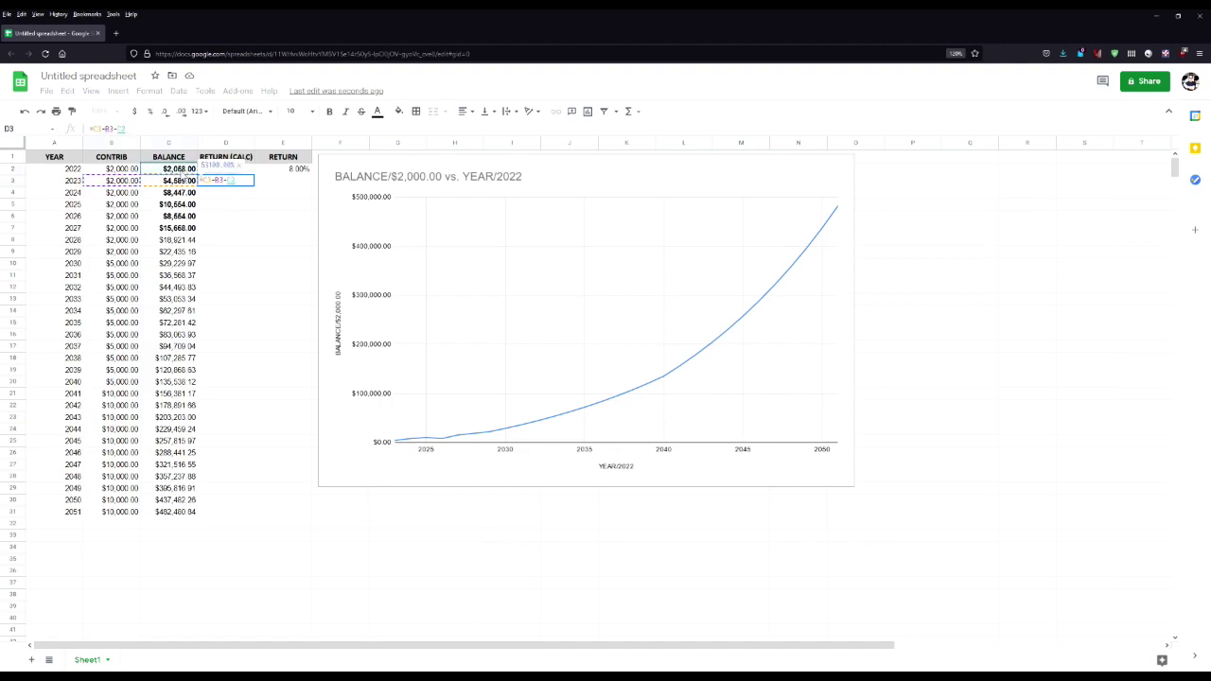
type(")")
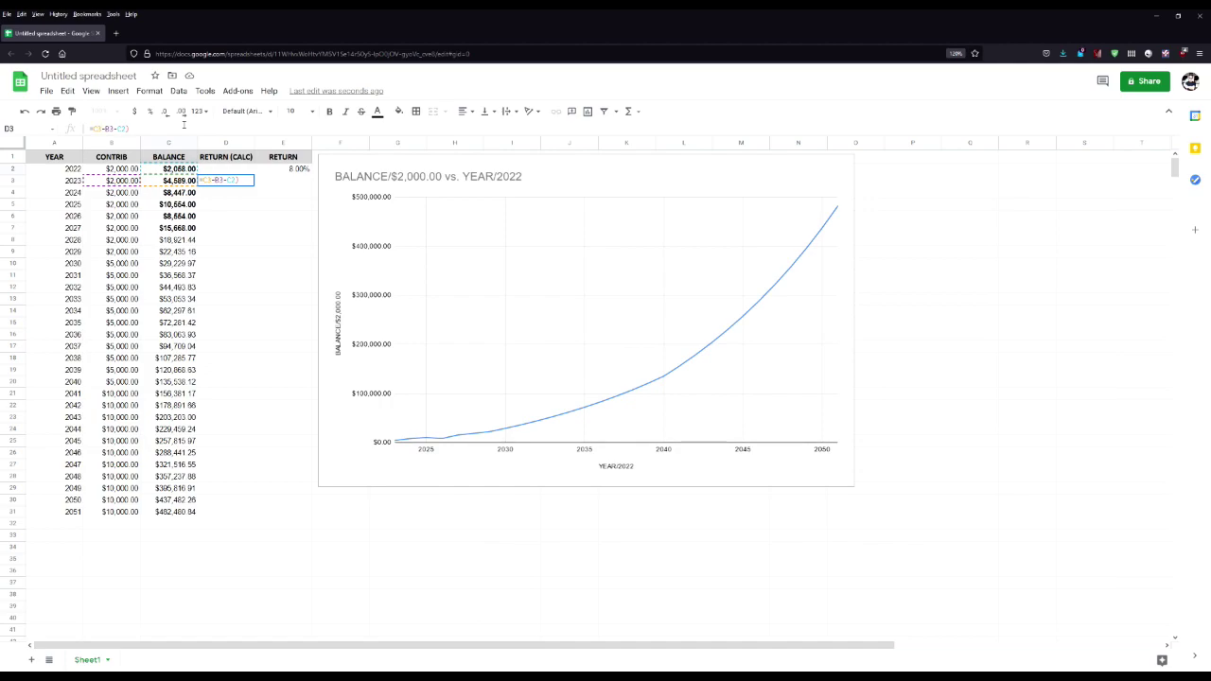
key("Home")
key("Right")
type("(")
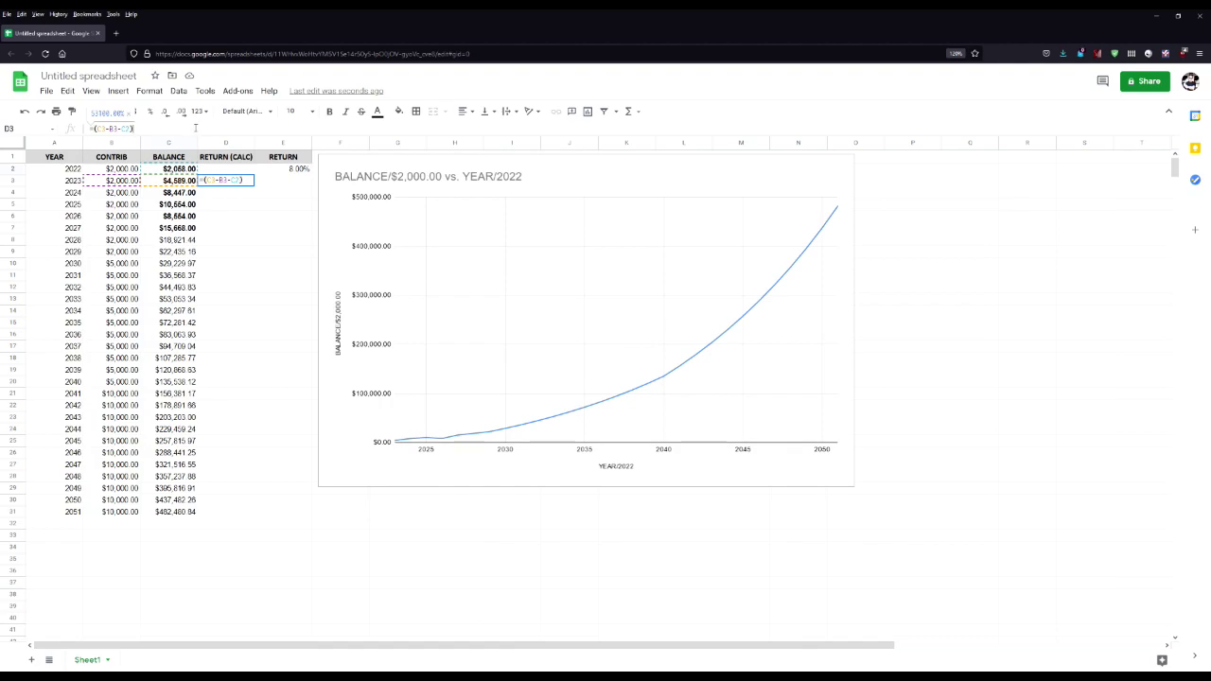
type(" /")
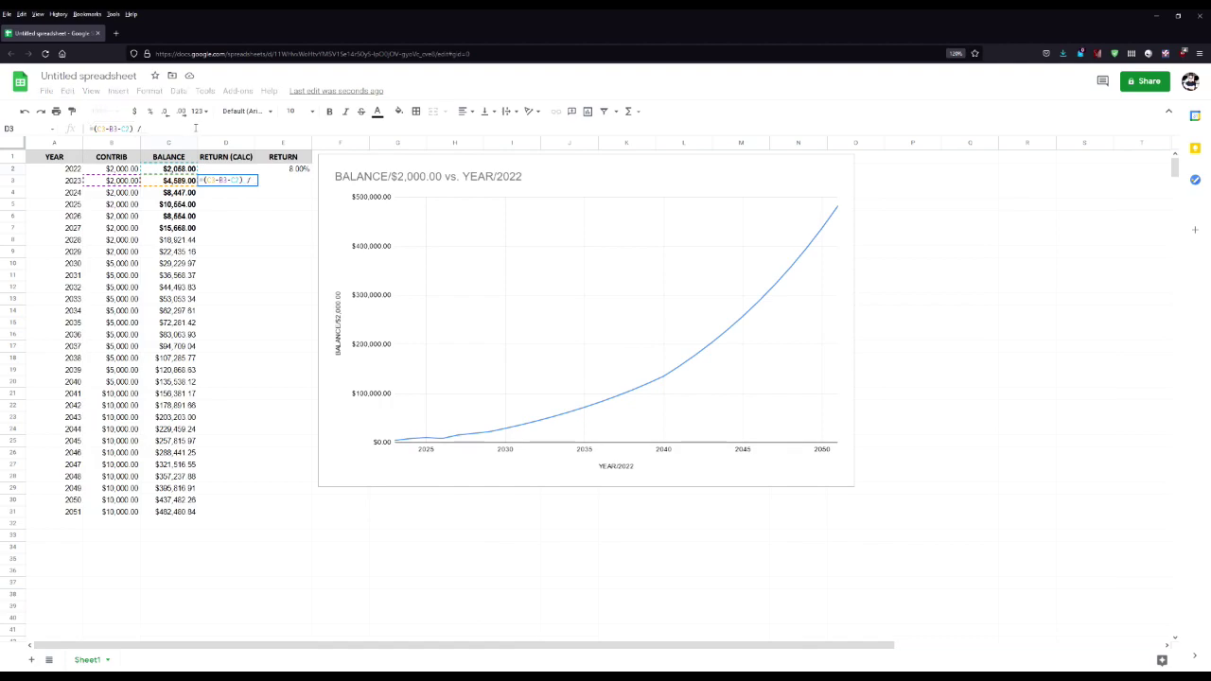
left_click(183, 169)
key("Return")
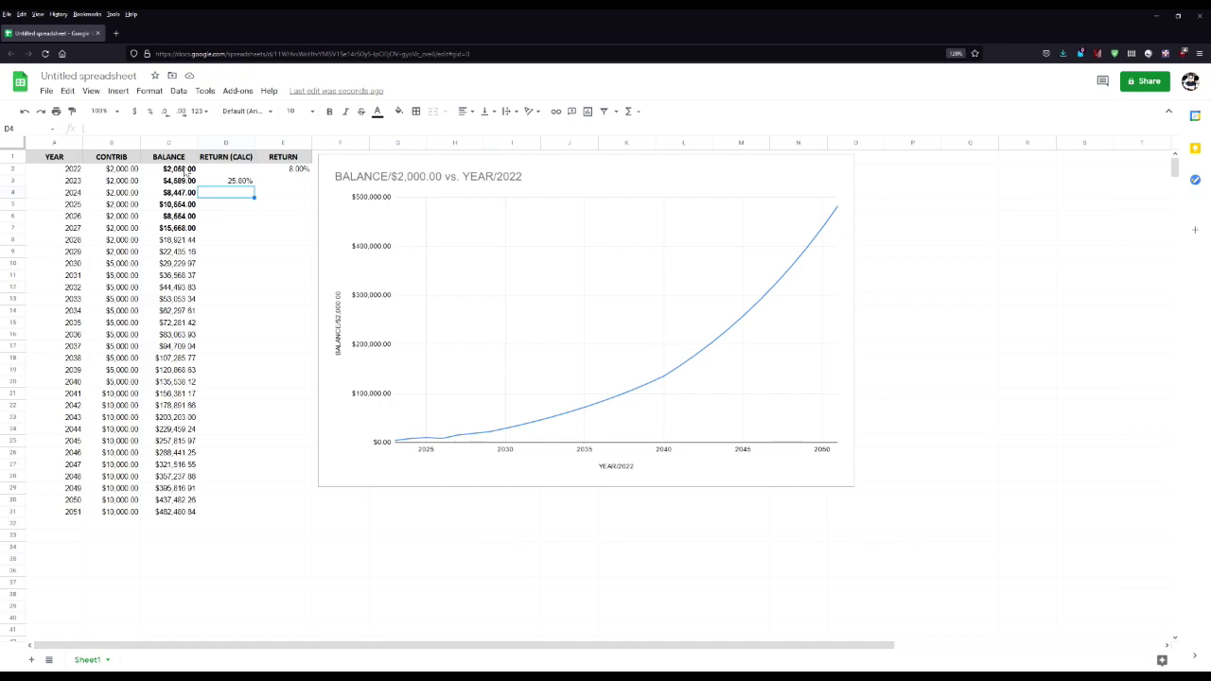
Copy the return formula from D3 into D4 through D7 for the years 2024 to 2027
key("Up")
type("c")
key("Escape")
key("ctrl+c")
key("Down")
key("ctrl+v")
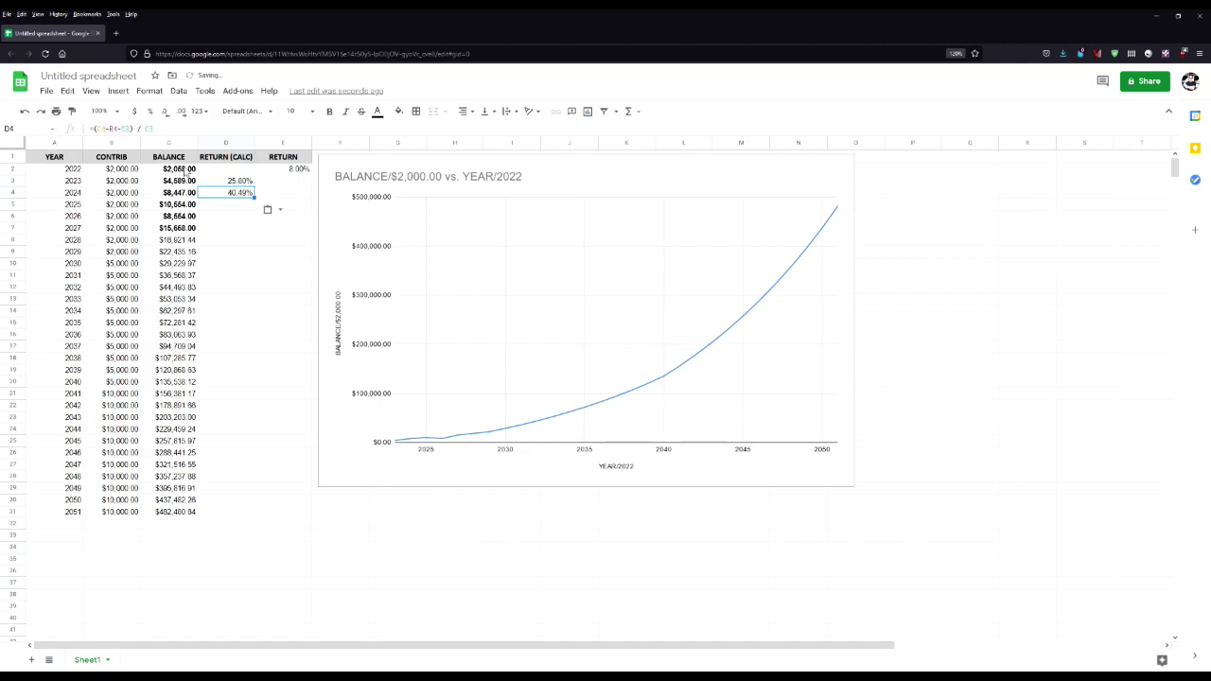
key("Down")
key("ctrl+v")
key("Down")
key("ctrl+v")
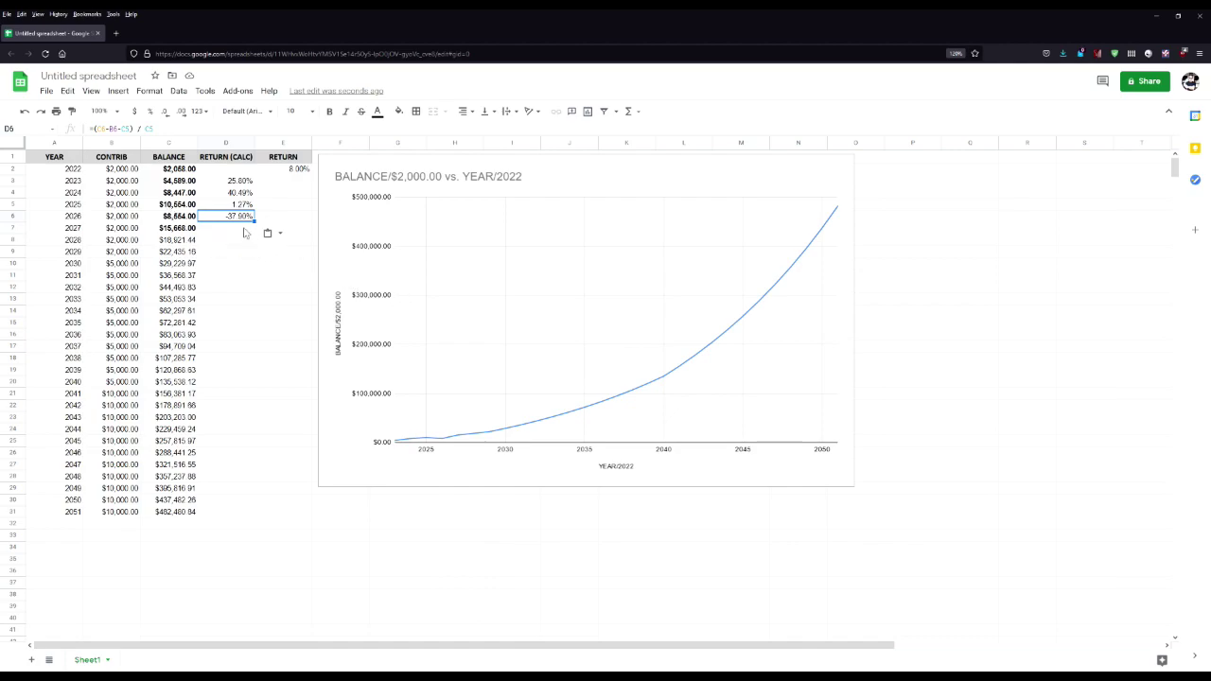
left_click(234, 235)
key("ctrl+v")
left_click(244, 242)
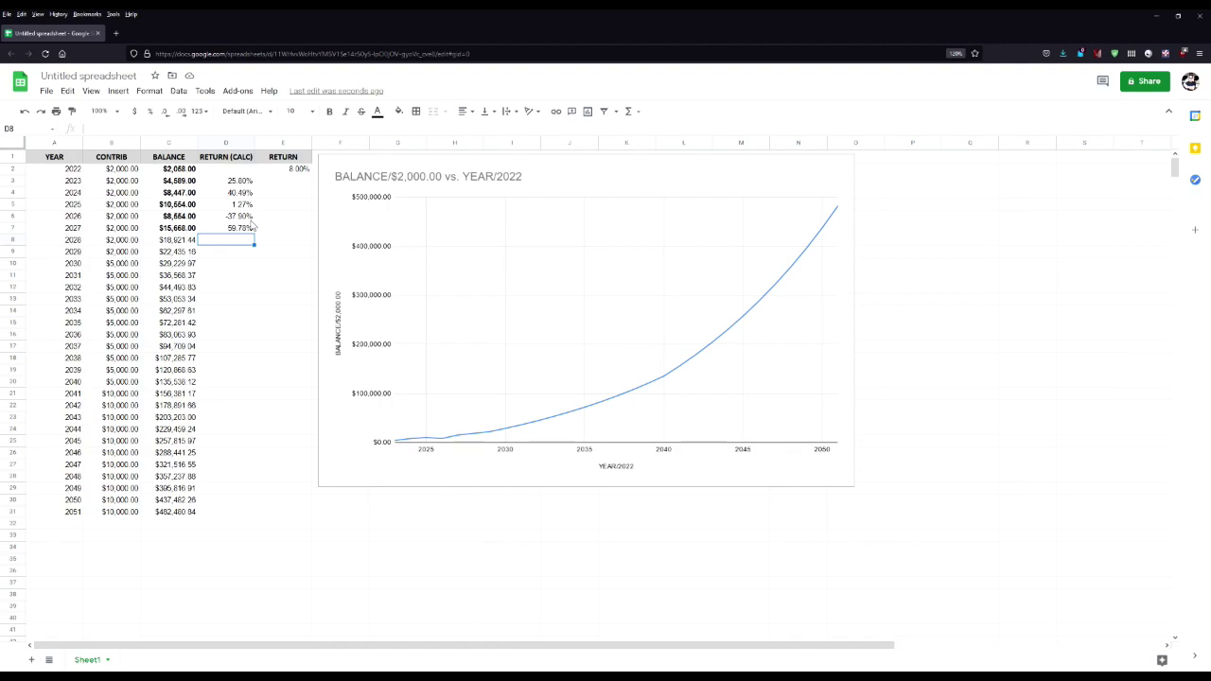
Replace the 2028 balance formula in C8 with the value 19005 and make it bold
left_click(178, 243)
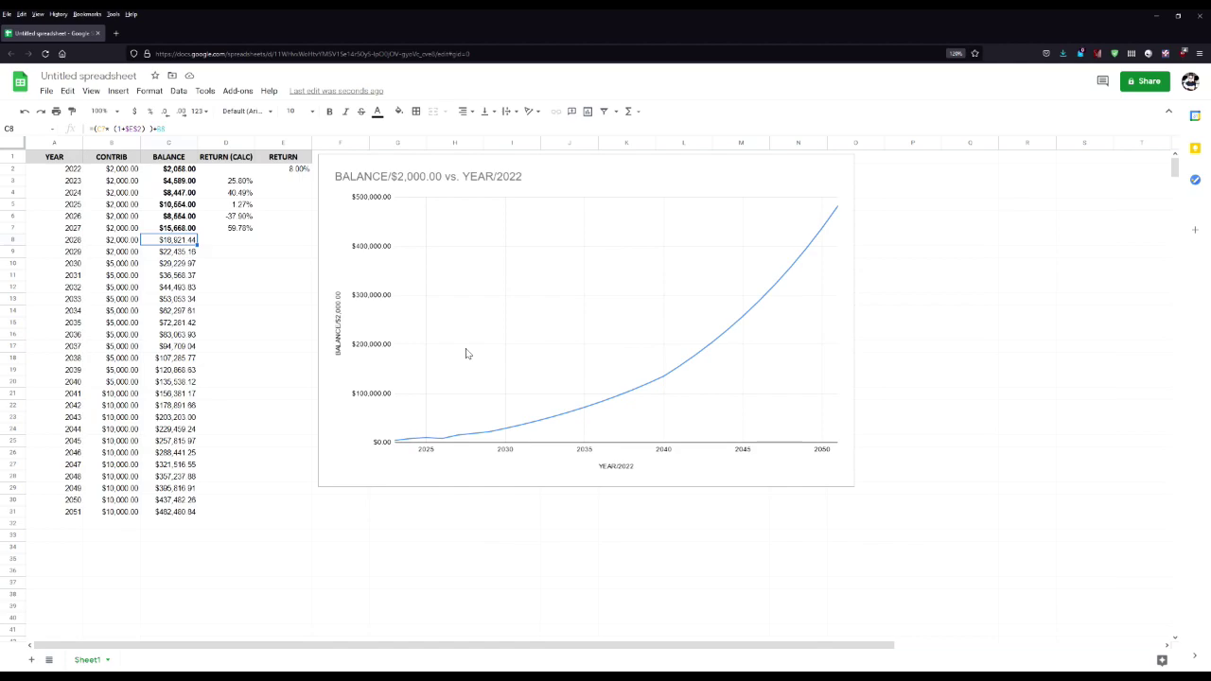
type("1900")
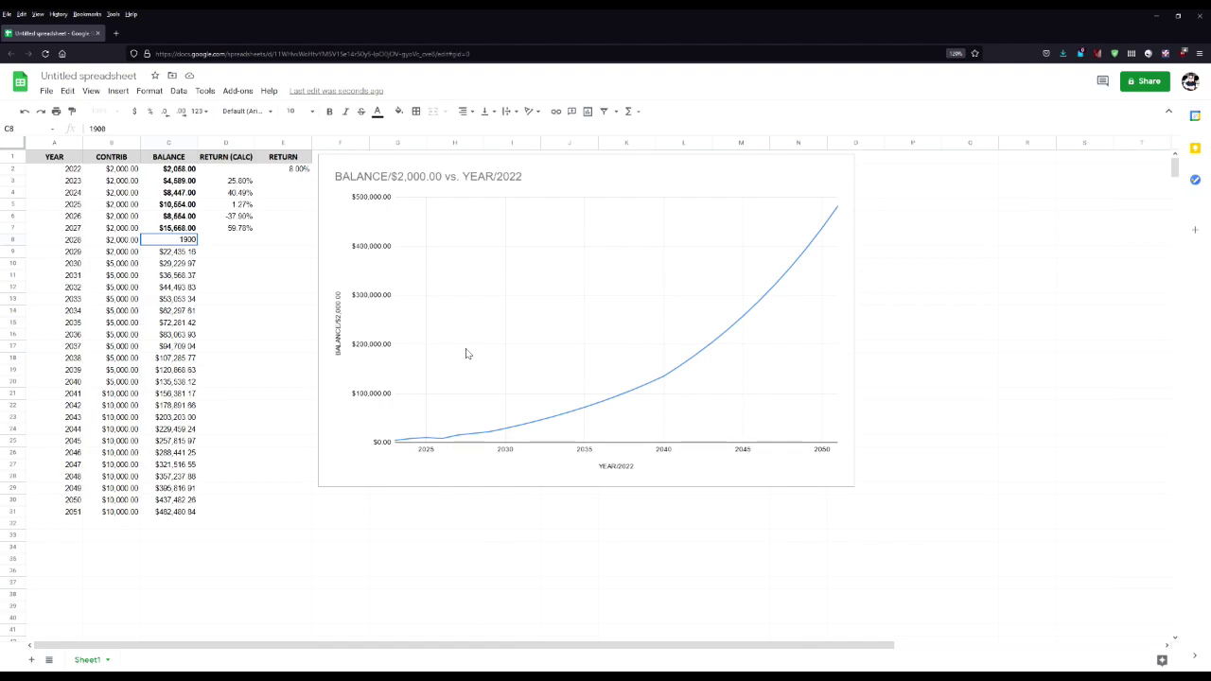
type("5")
key("Return")
key("Up")
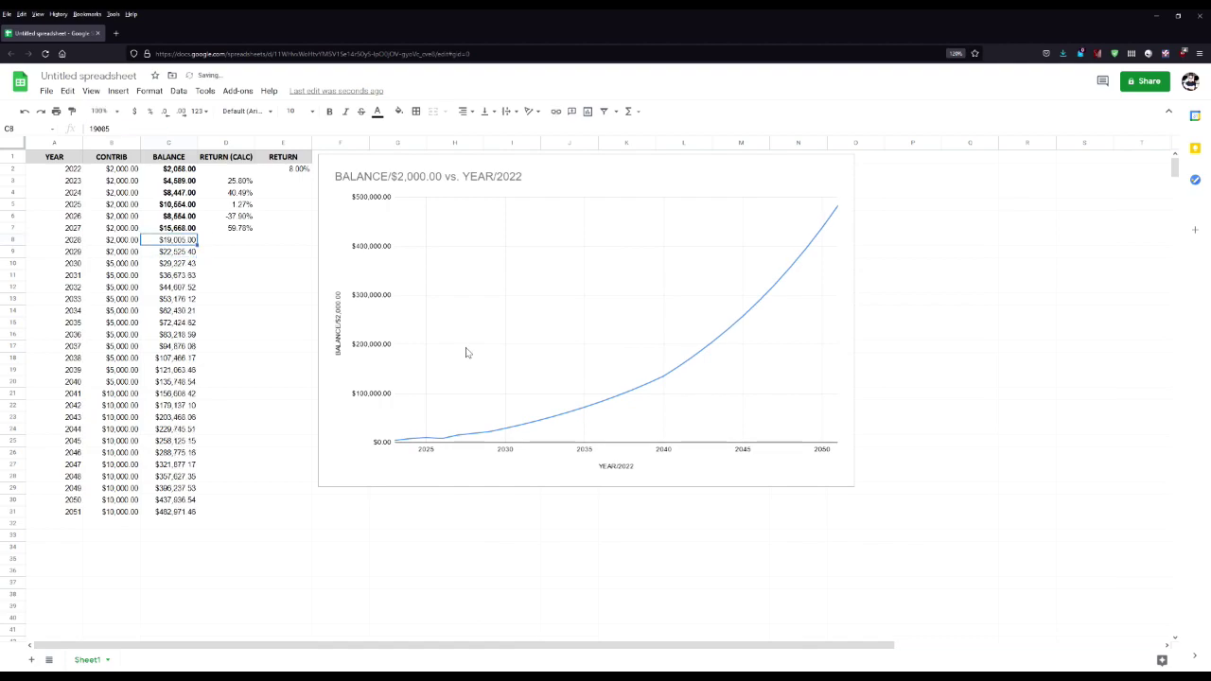
key("ctrl+b")
Paste the calculated-return formula into D8 for 2028
key("Right")
key("Up")
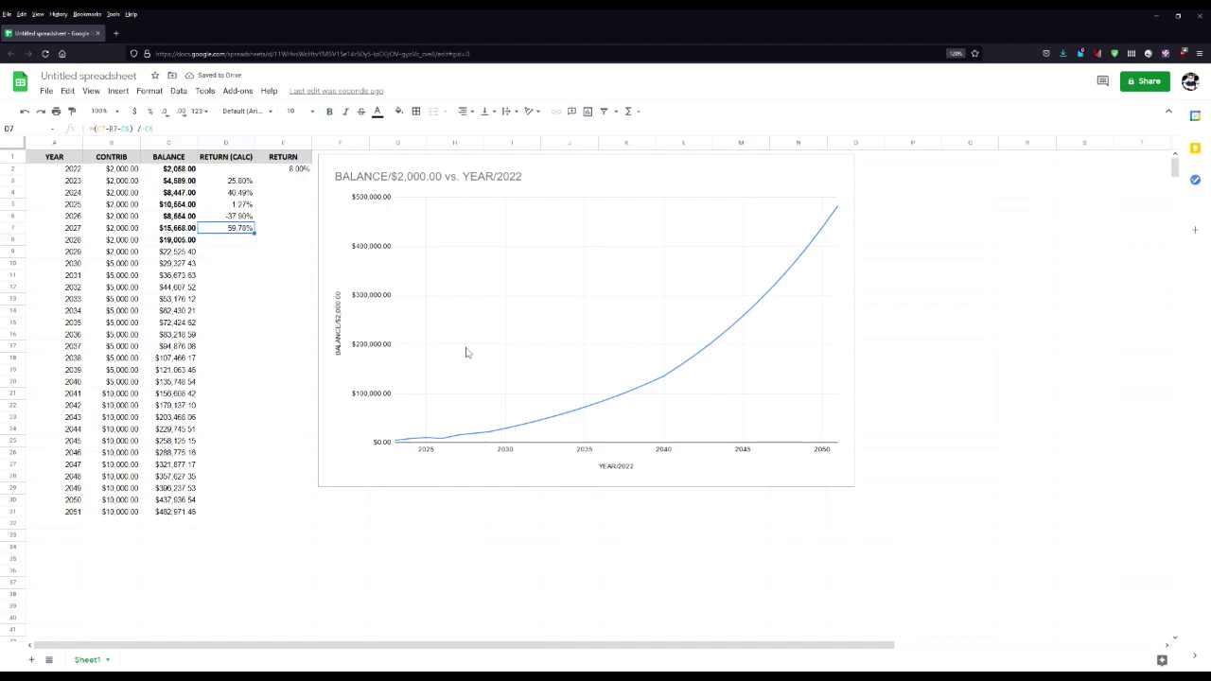
key("Down")
key("ctrl+v")
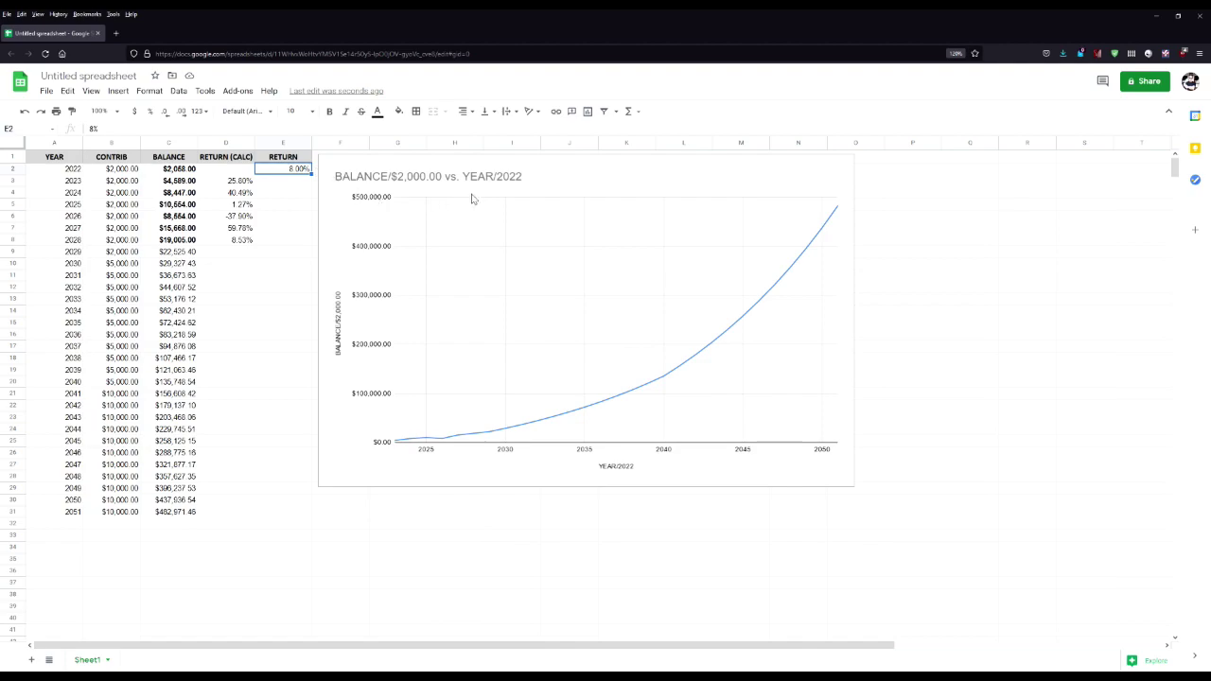
Try assumed return rates of 10% and 6% in E2 to compare their effect on the projection
type("10%")
key("Return")
left_click(286, 172)
type("6%")
key("Return")
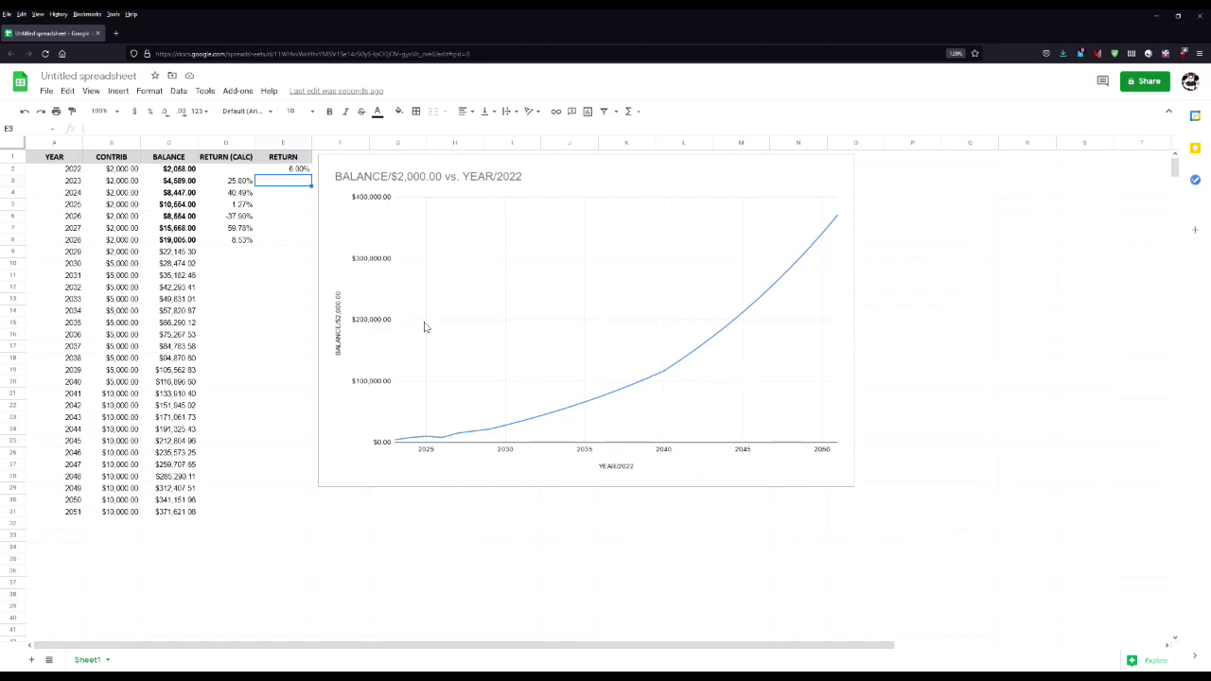
Undo both return rate changes in E2
left_click(298, 170)
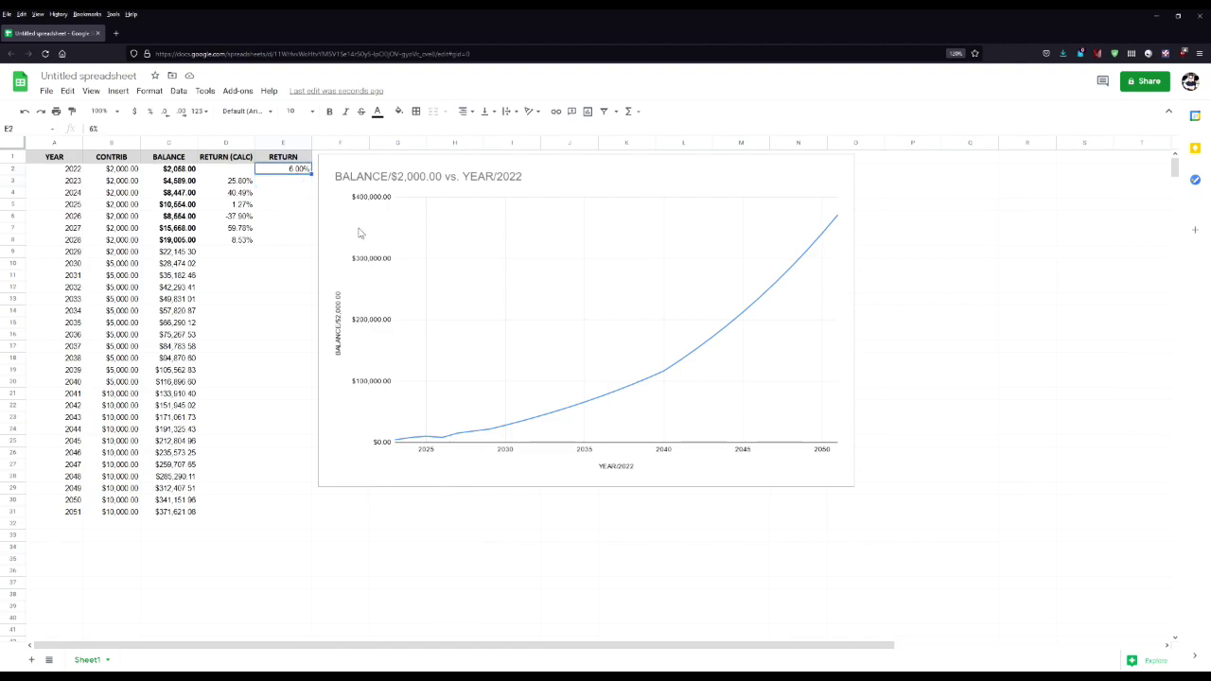
key("ctrl+z")
key("ctrl+z")
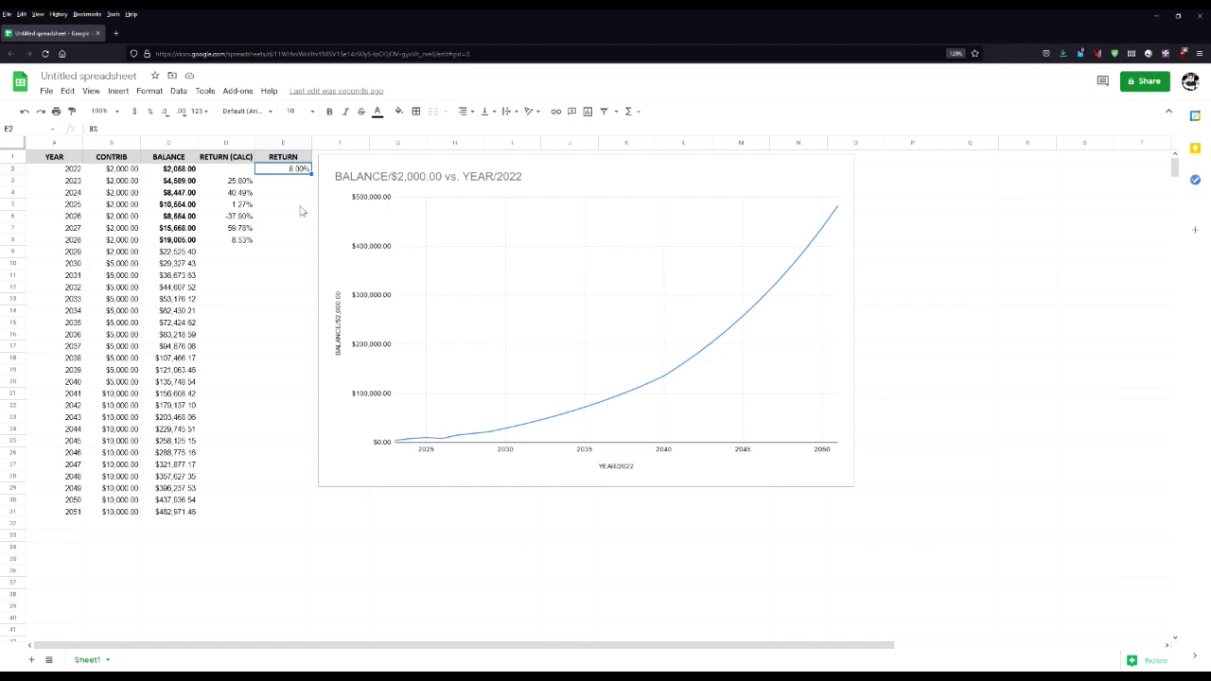
left_click(246, 265)
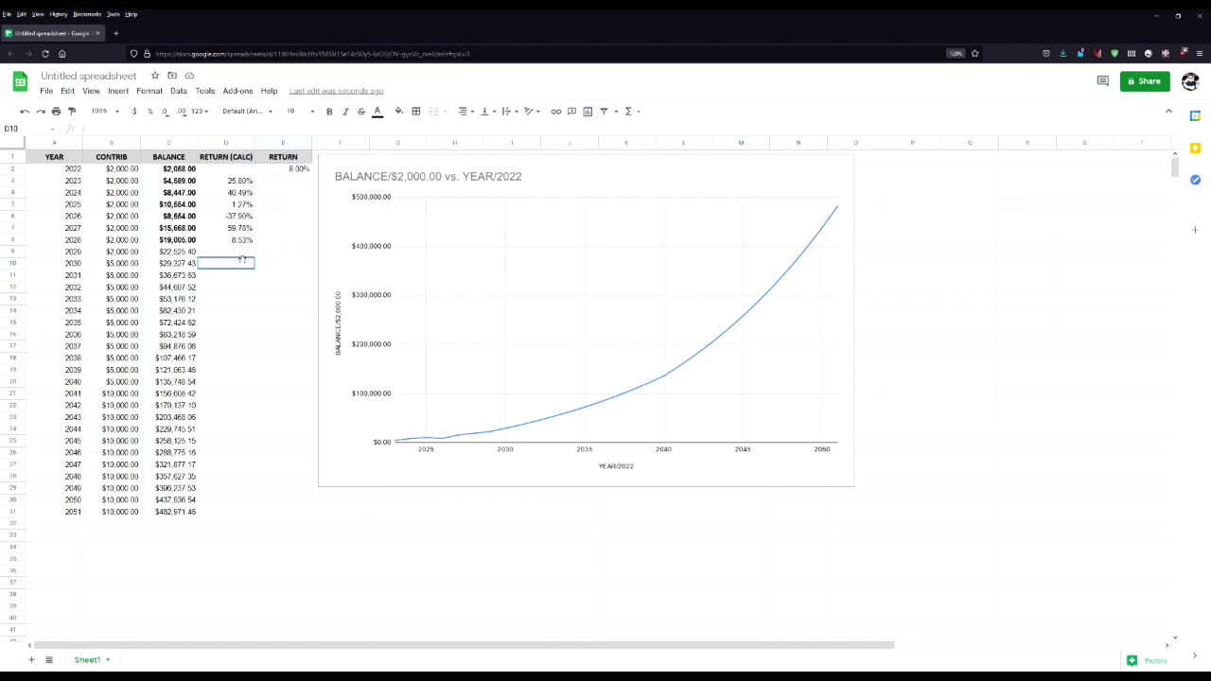
left_click(245, 254)
left_click(249, 290)
left_click(228, 331)
left_click(162, 252)
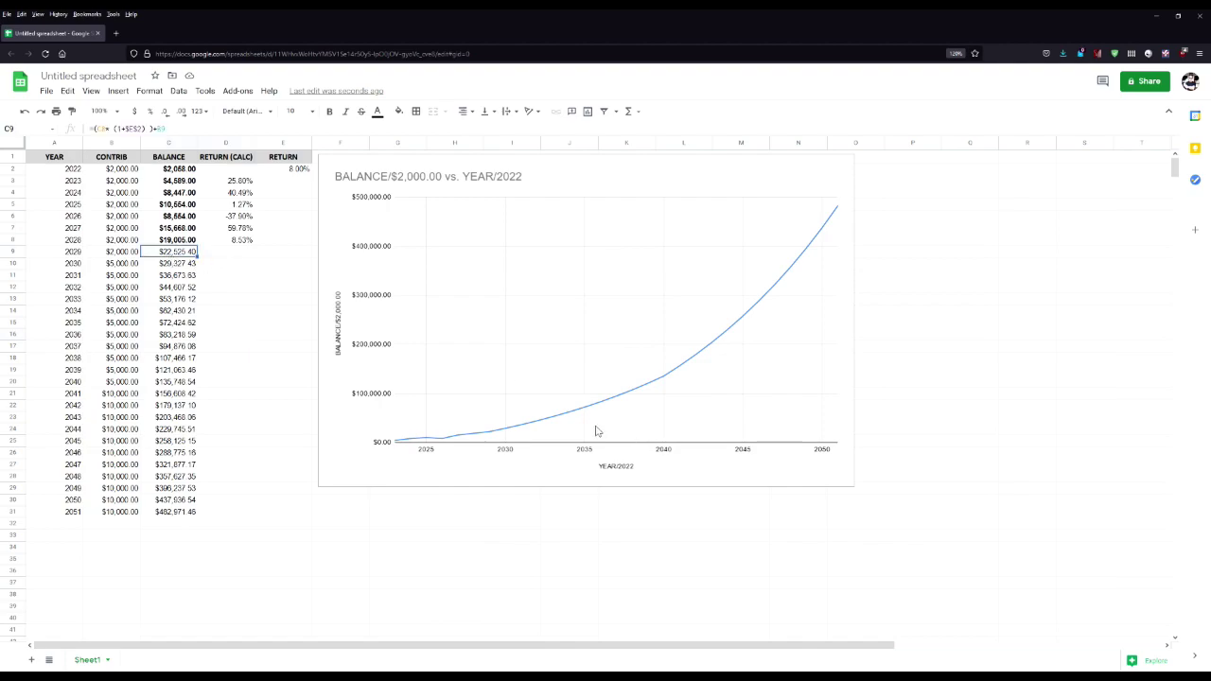
Select the calculated returns in D3:D8 to review them together
left_click(244, 184)
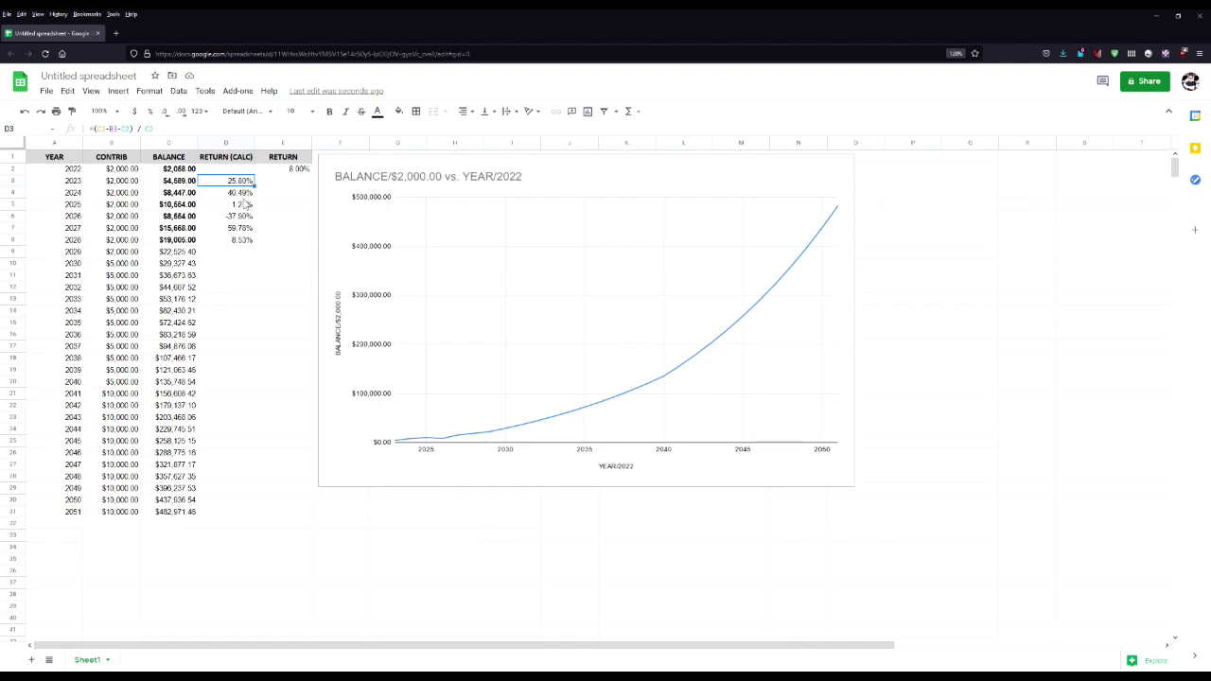
left_click(242, 244, "shift")
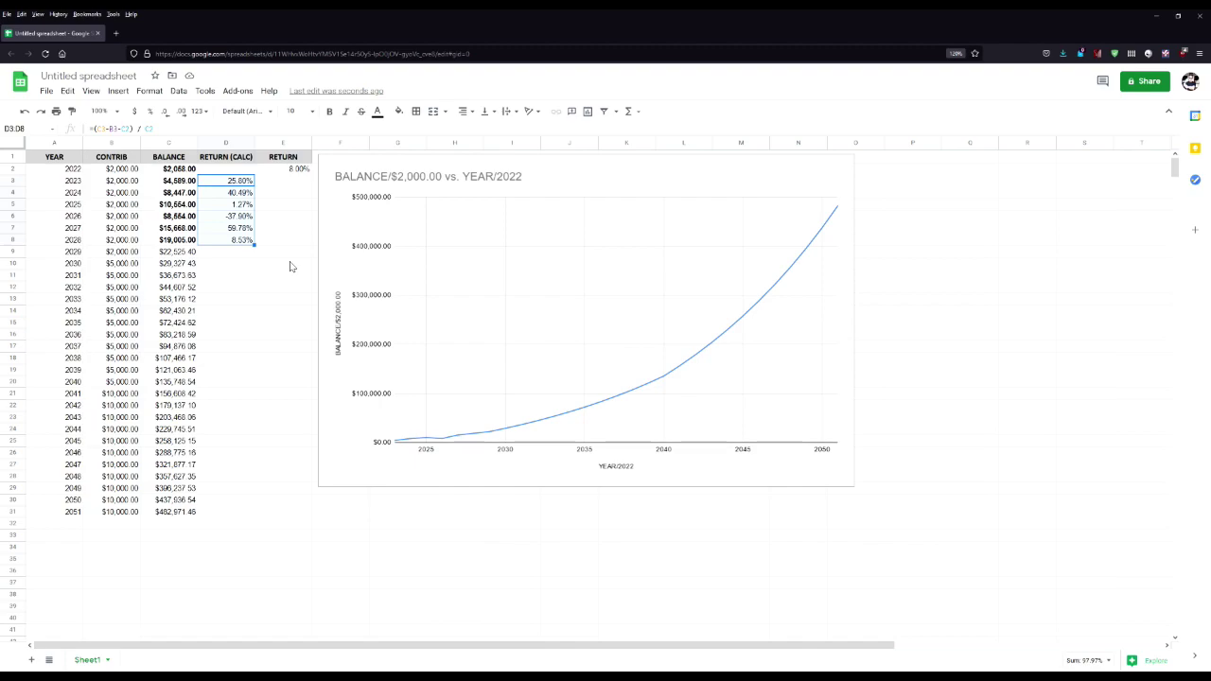
Replace the assumed return rate in E2 with the formula =AVERAGE(D3:D31) to average the calculated returns
left_click(292, 169)
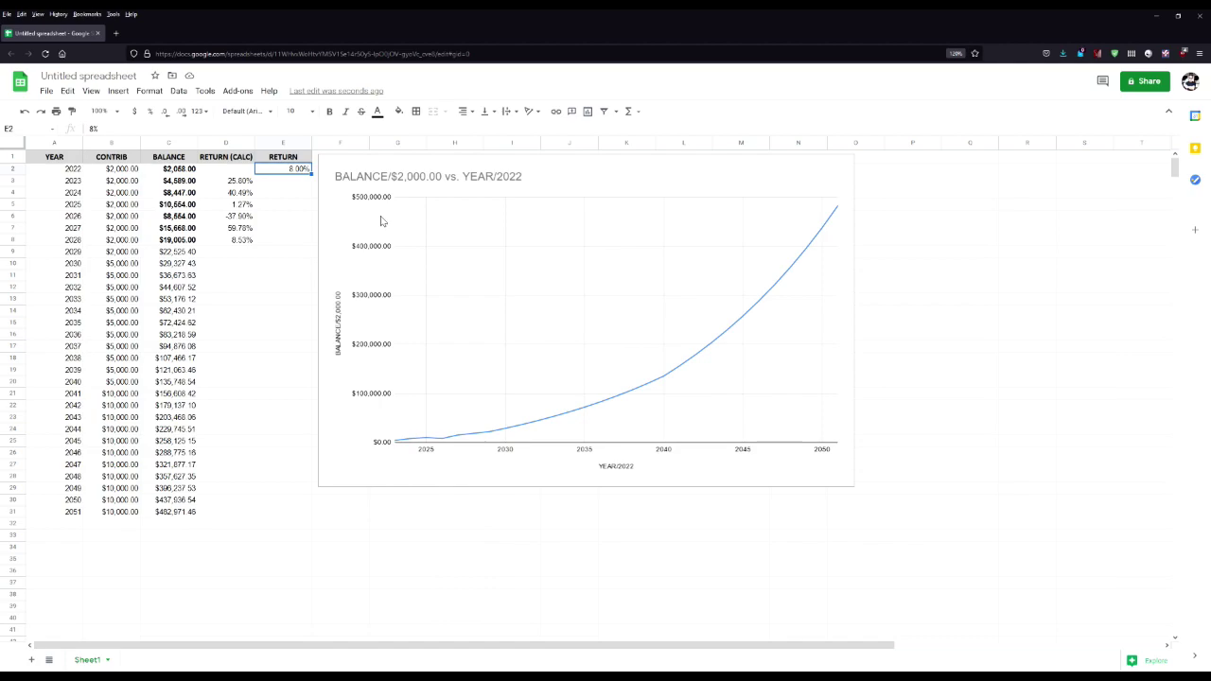
double_click(93, 128)
key("BackSpace")
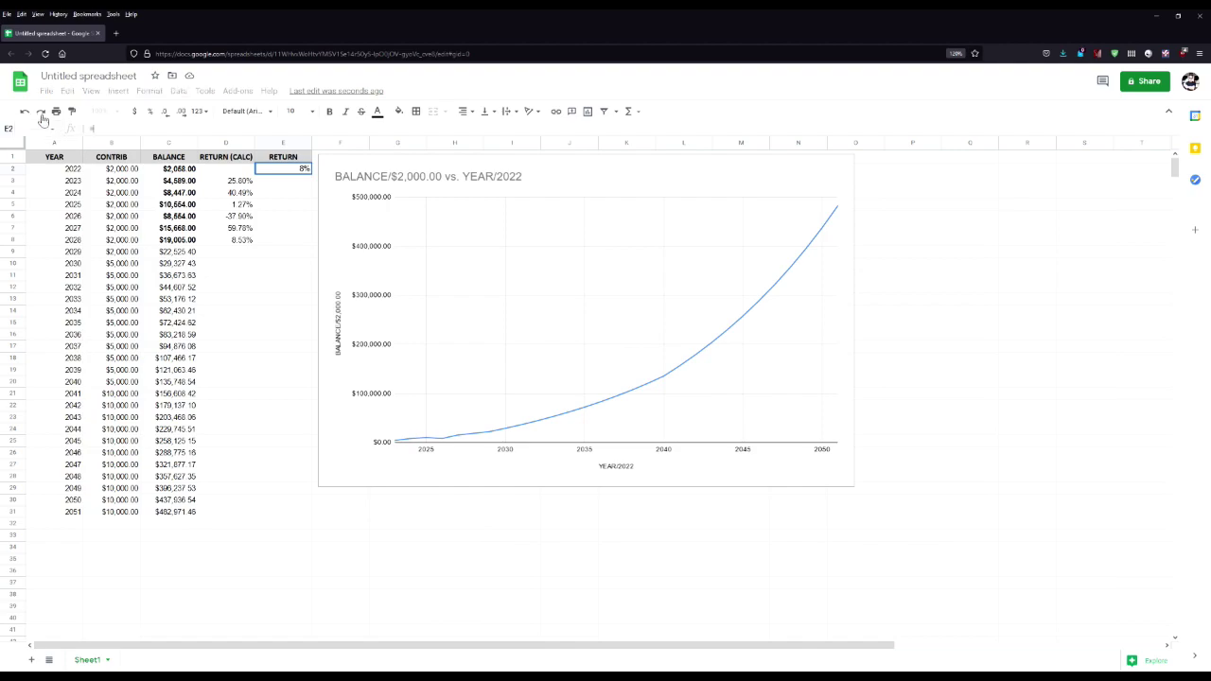
type("=AVER")
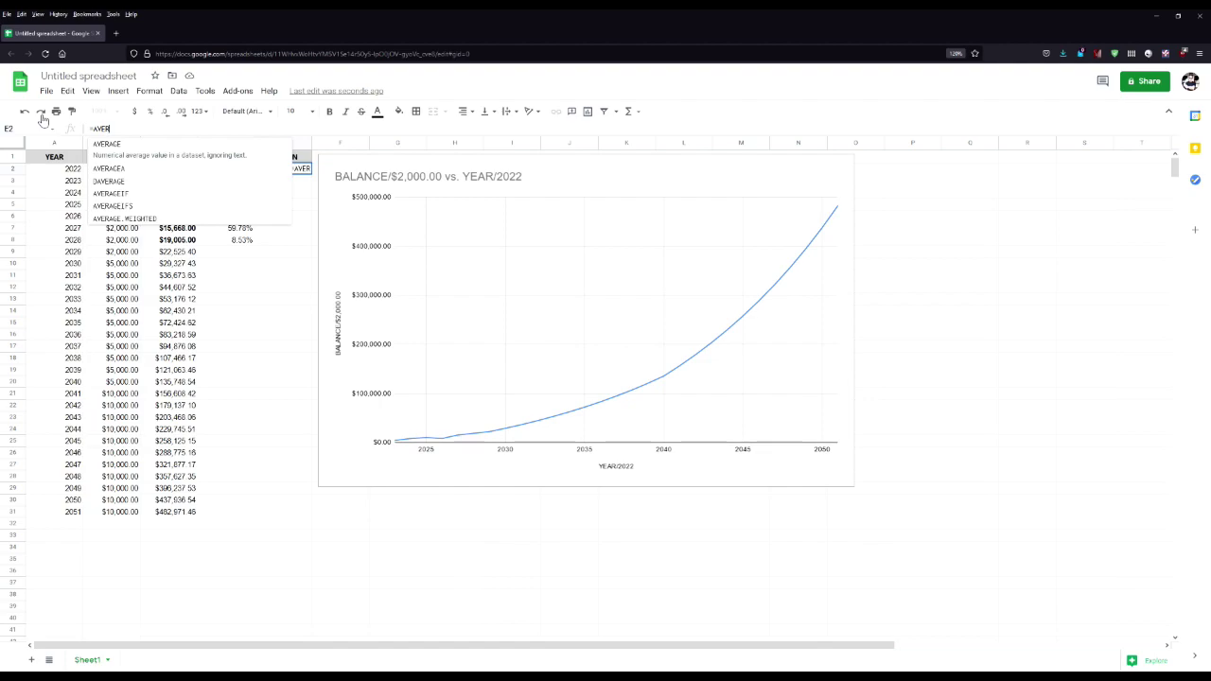
type("A")
key("Tab")
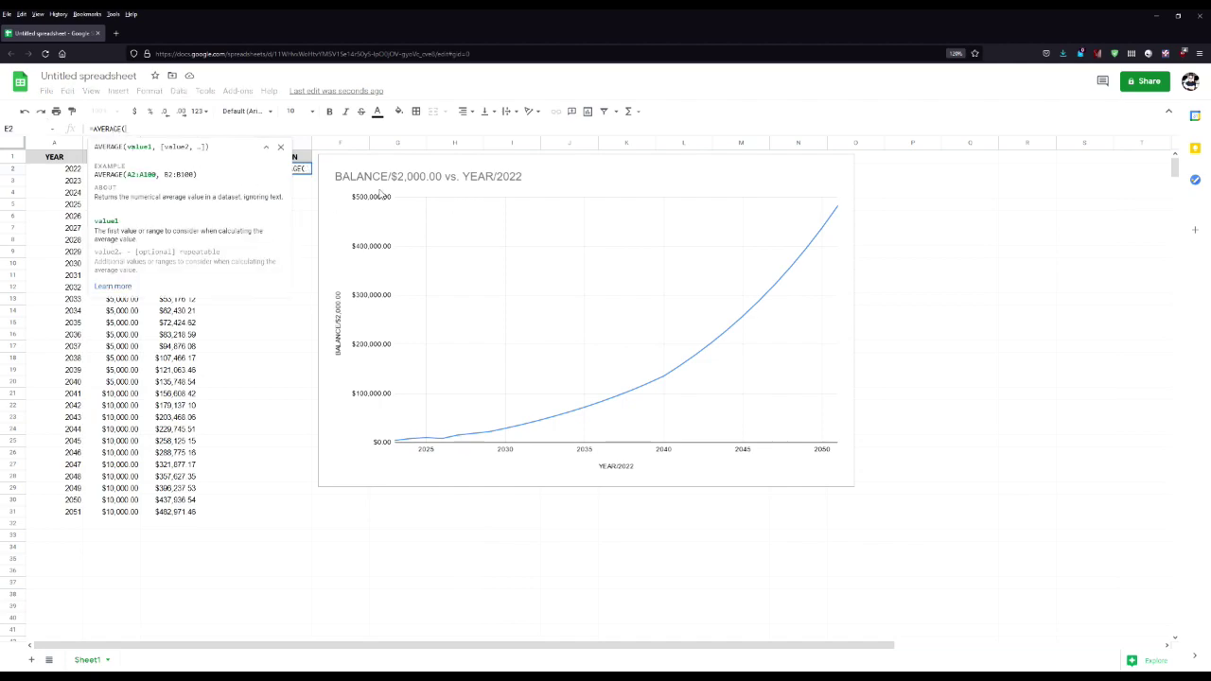
left_click(281, 148)
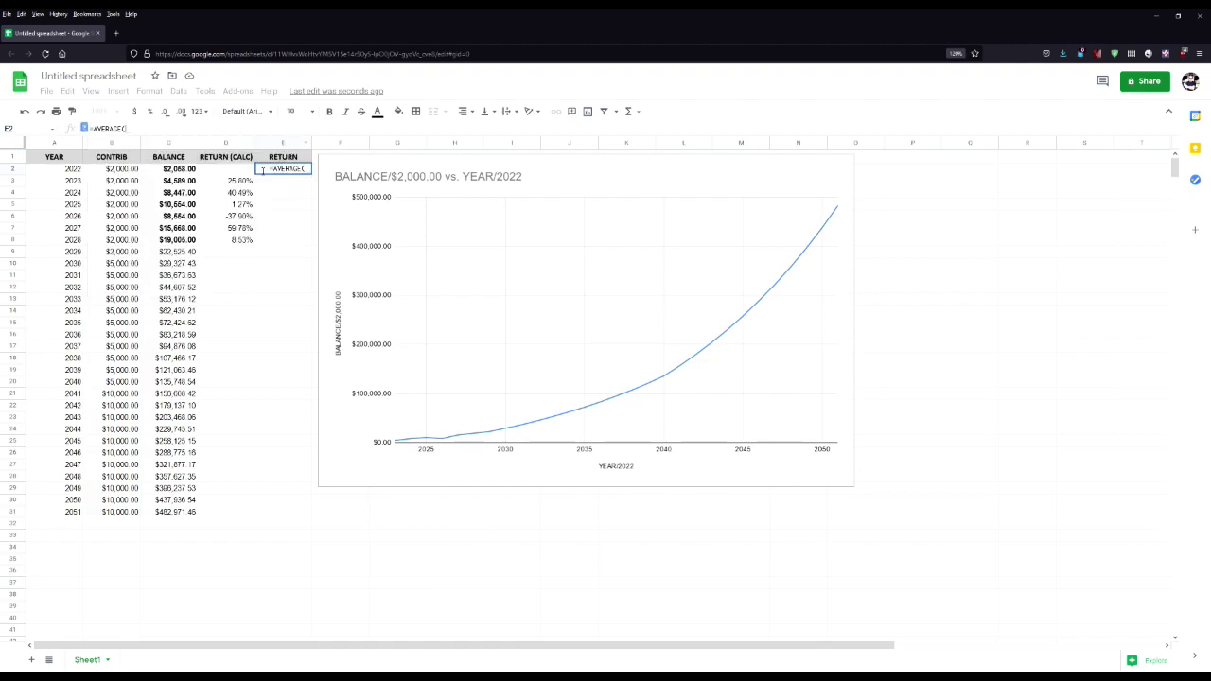
left_click(249, 181)
left_click(239, 518, "shift")
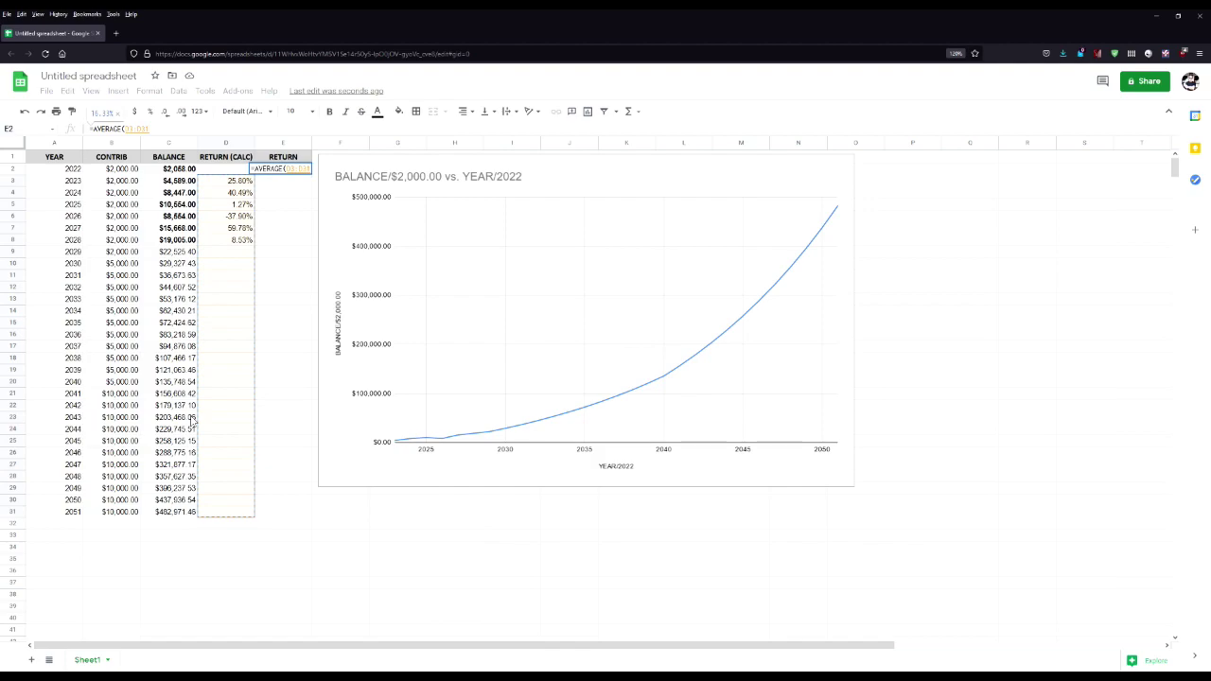
type(")")
key("Return")
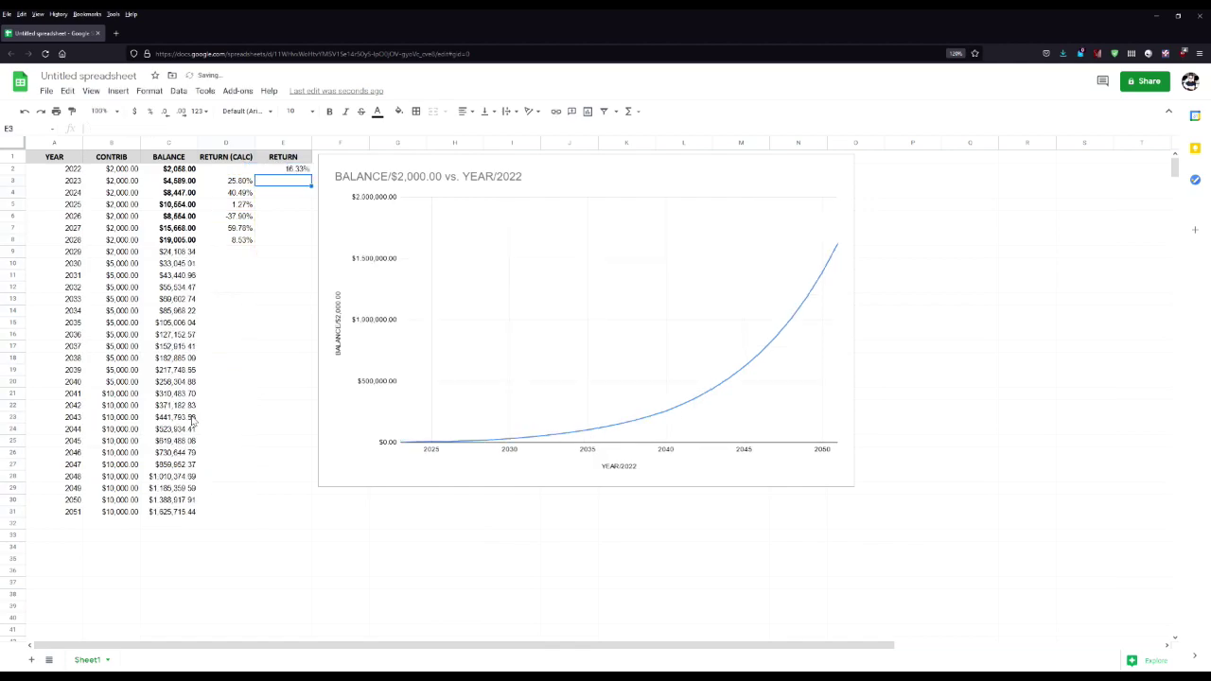
Review the average formula in E2, the projected balances in column C and the calculated returns in D3:D8
left_click(288, 169)
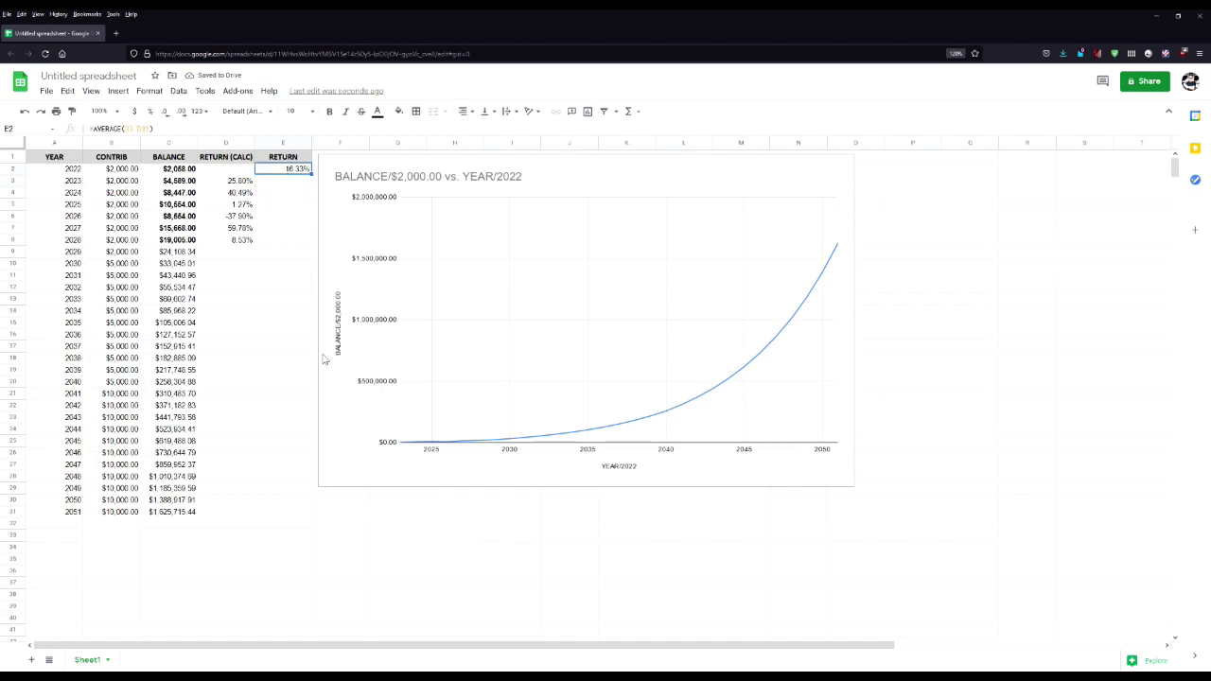
left_click(177, 266)
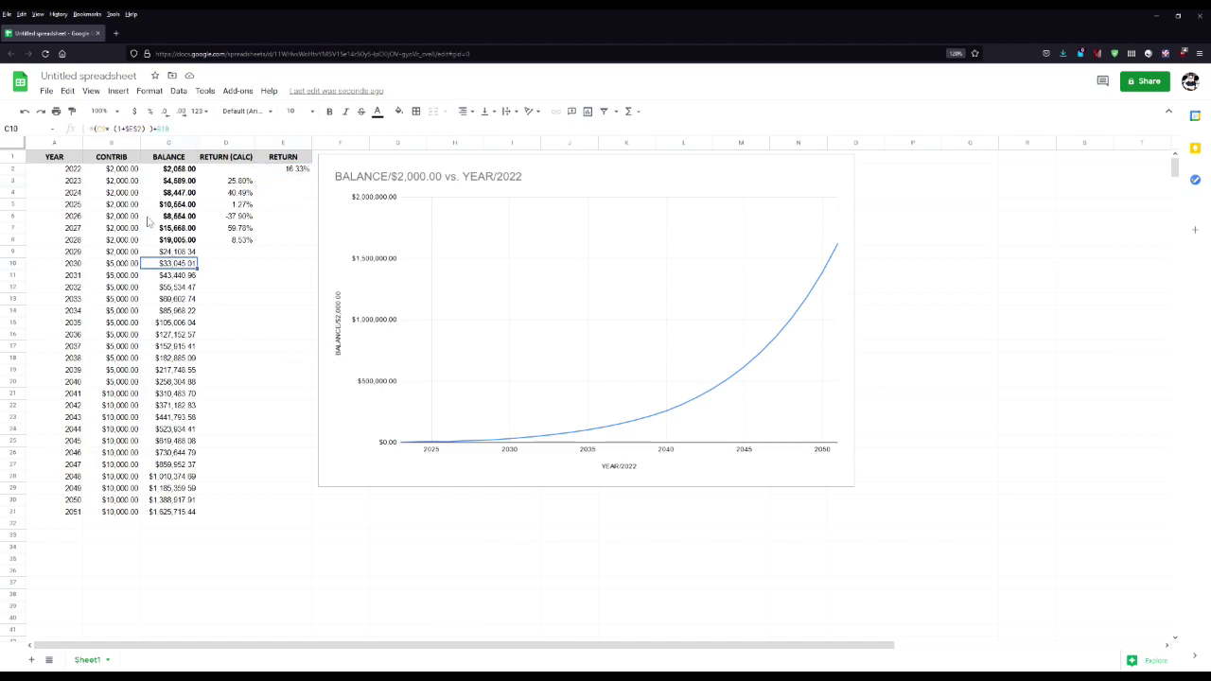
left_click(172, 314)
left_click(187, 360)
left_click(181, 417)
left_click(183, 453)
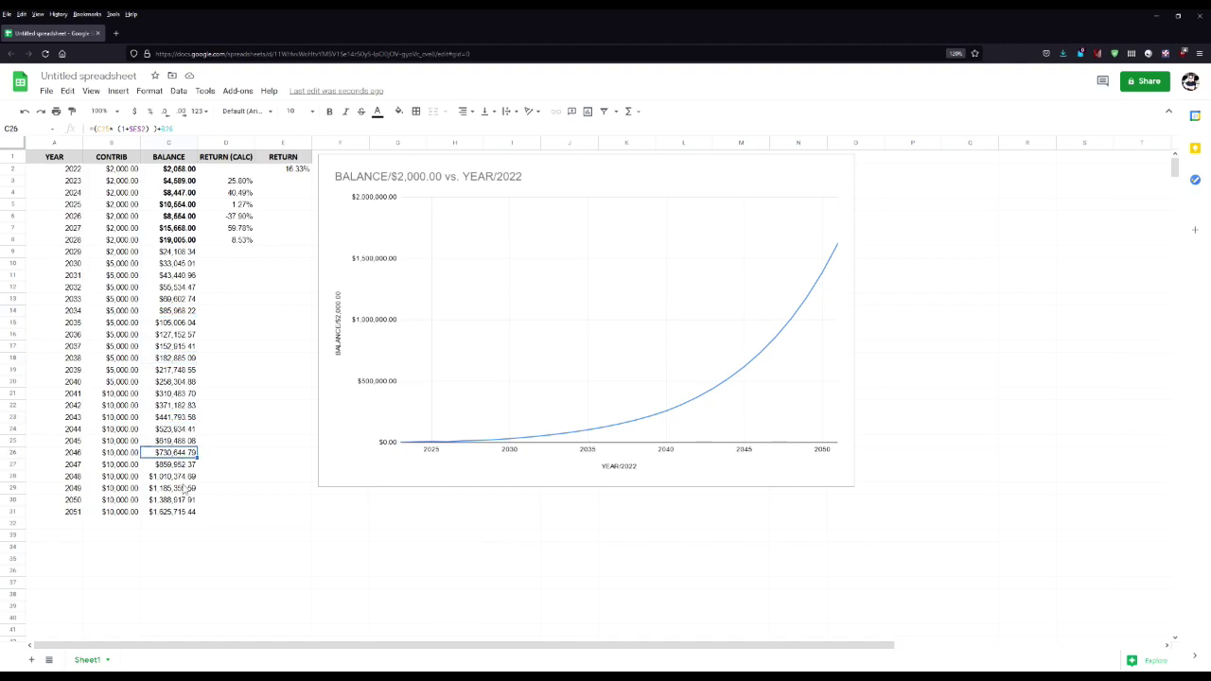
left_click(260, 243)
left_click(232, 184)
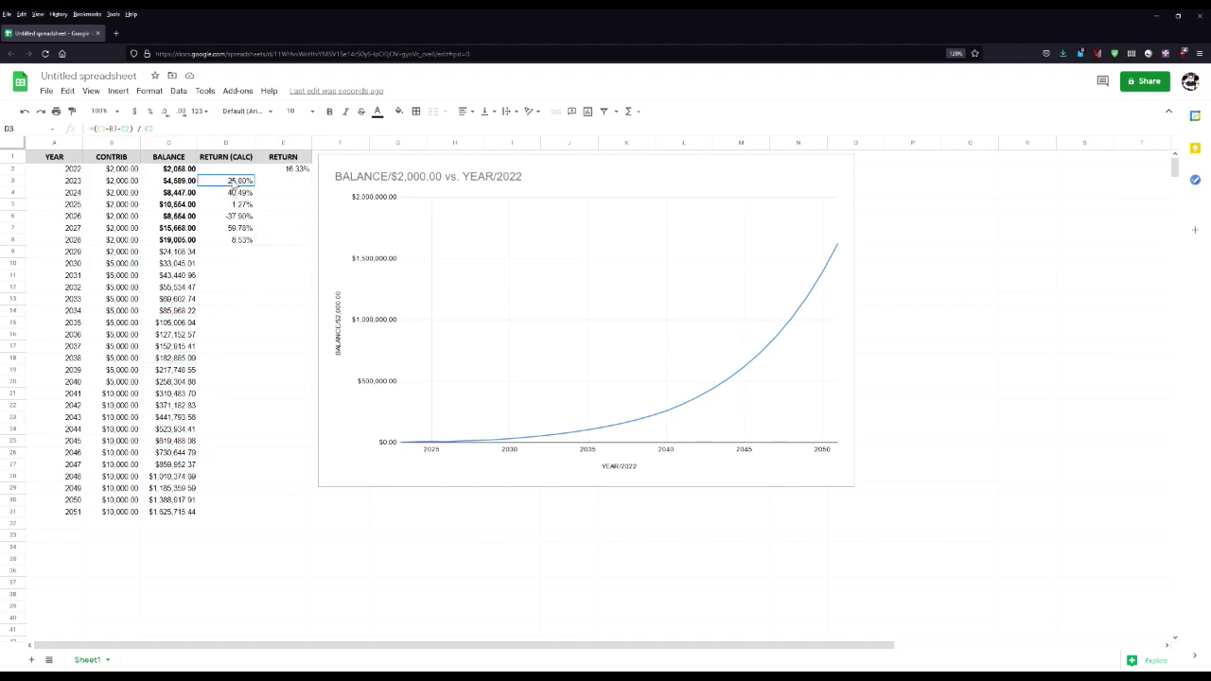
left_click(246, 243, "shift")
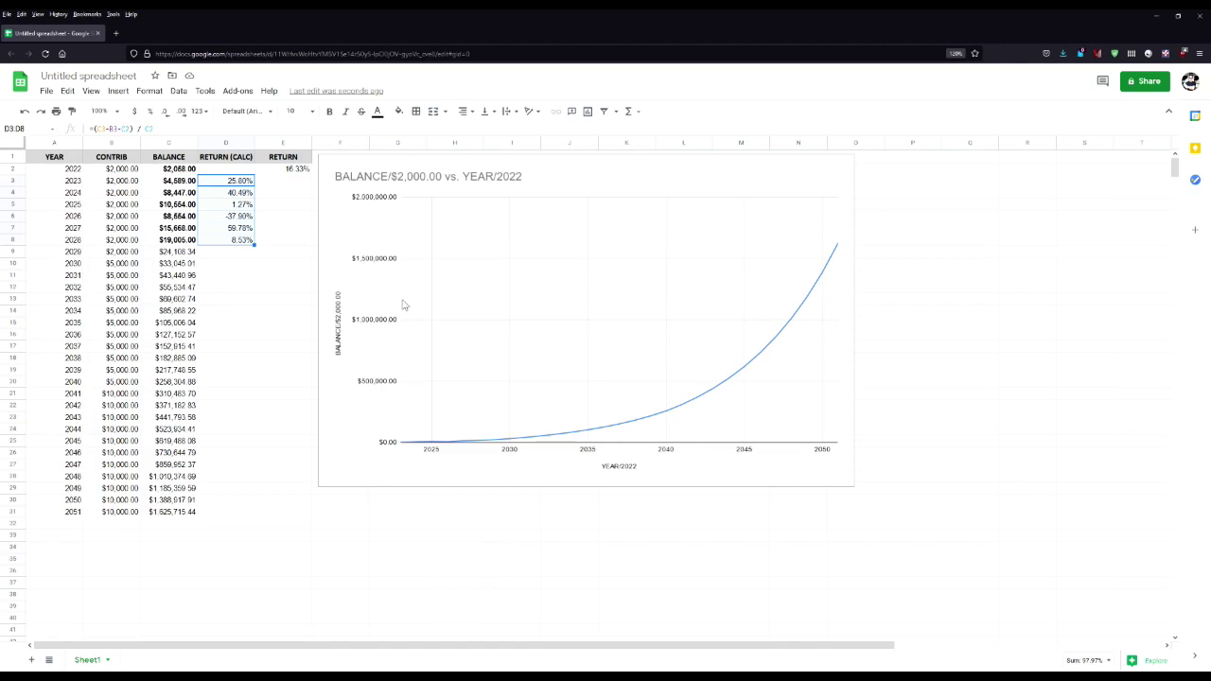
Enter 23669 as the actual 2029 balance in C9 and make it bold
left_click(183, 254)
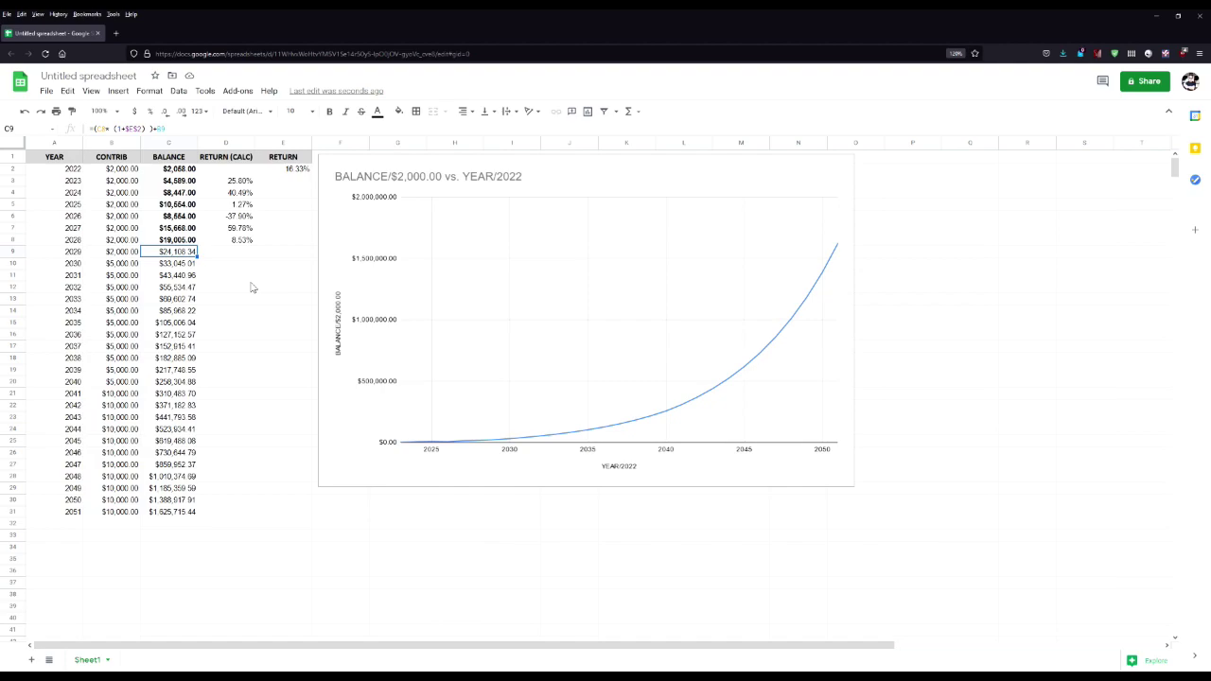
type("23669")
key("Return")
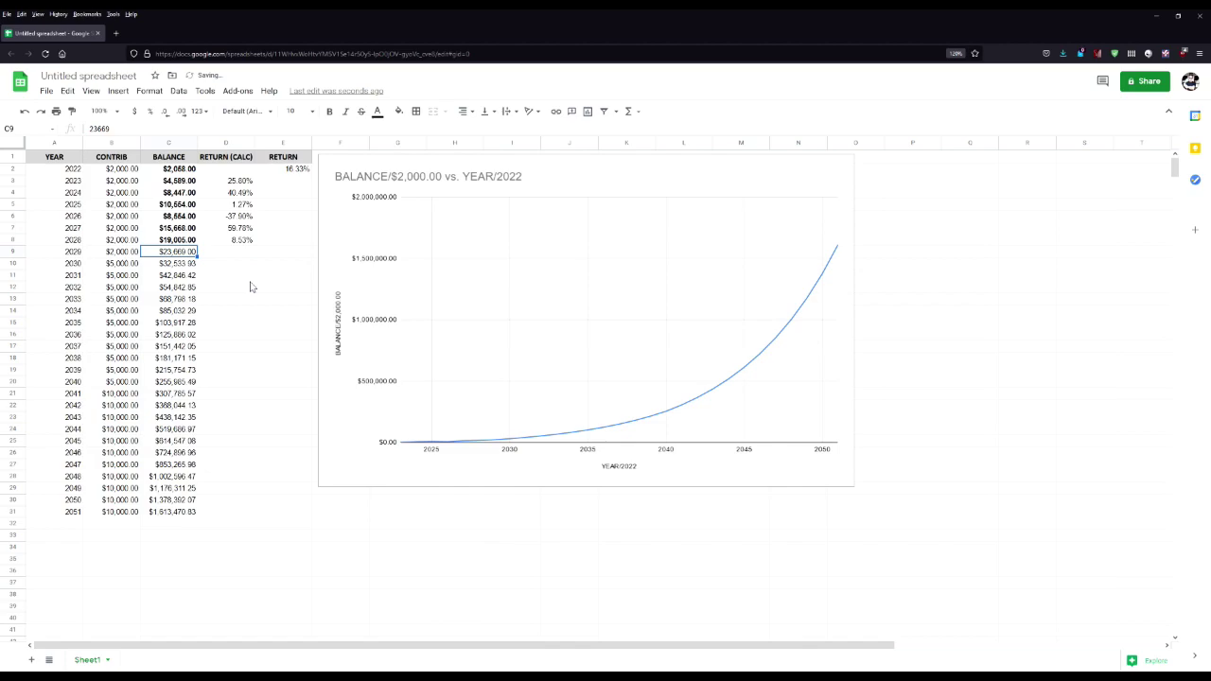
Copy the calculated-return formula from D8 into D9 for 2029
key("Right")
key("Up")
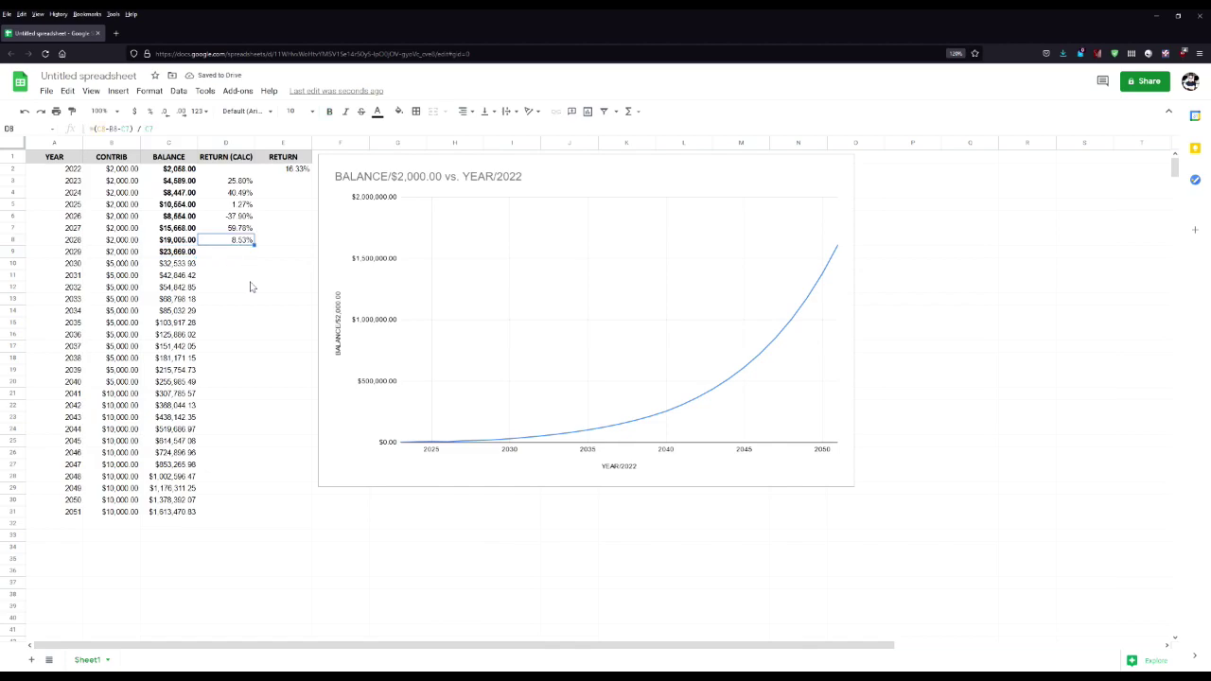
key("ctrl+c")
key("Down")
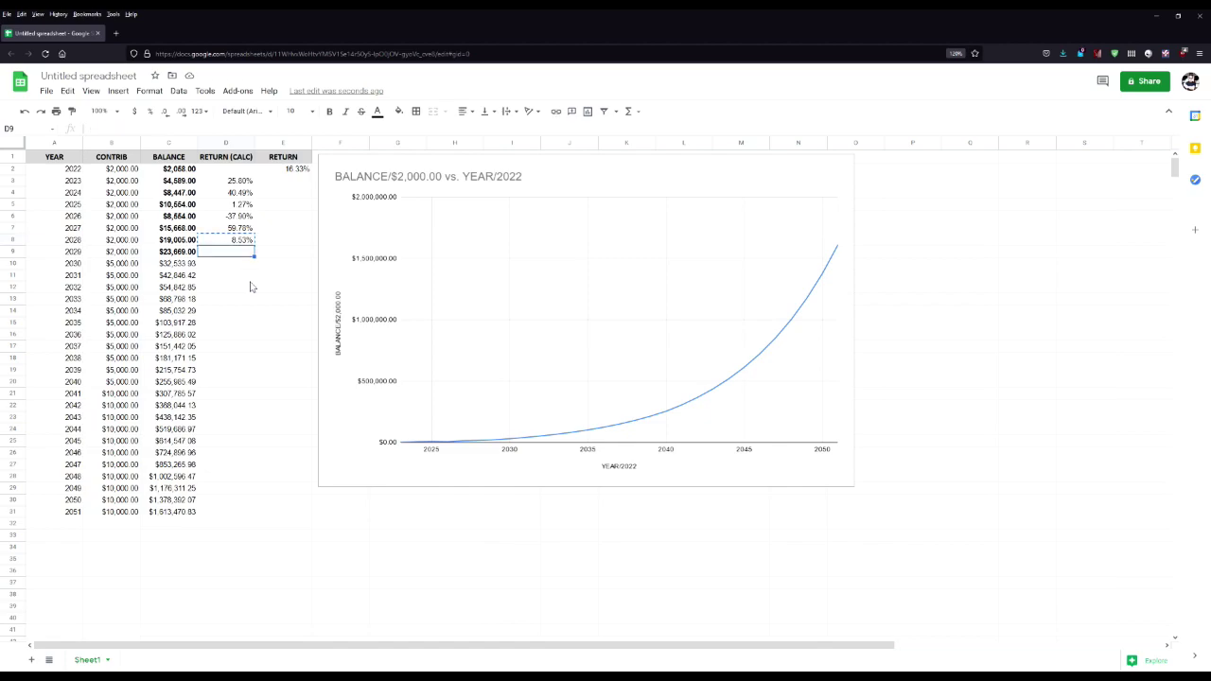
key("ctrl+v")
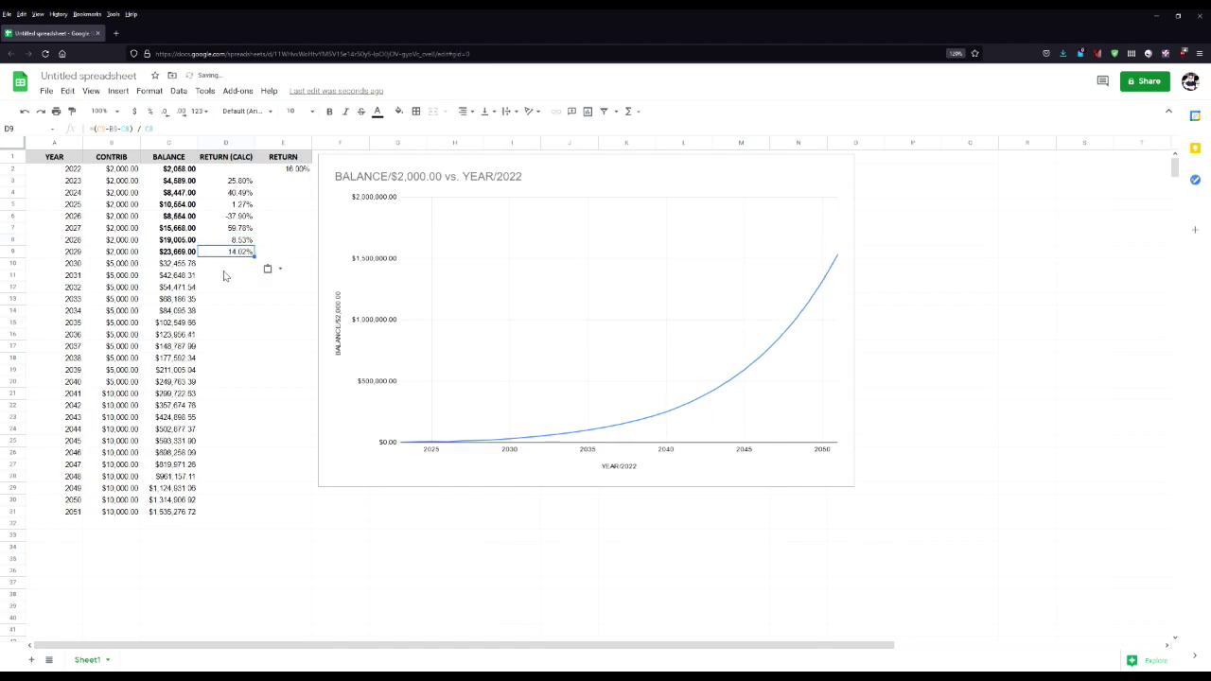
Undo the formula paste in D9 and paste it again to compare its effect on the average return
key("ctrl+z")
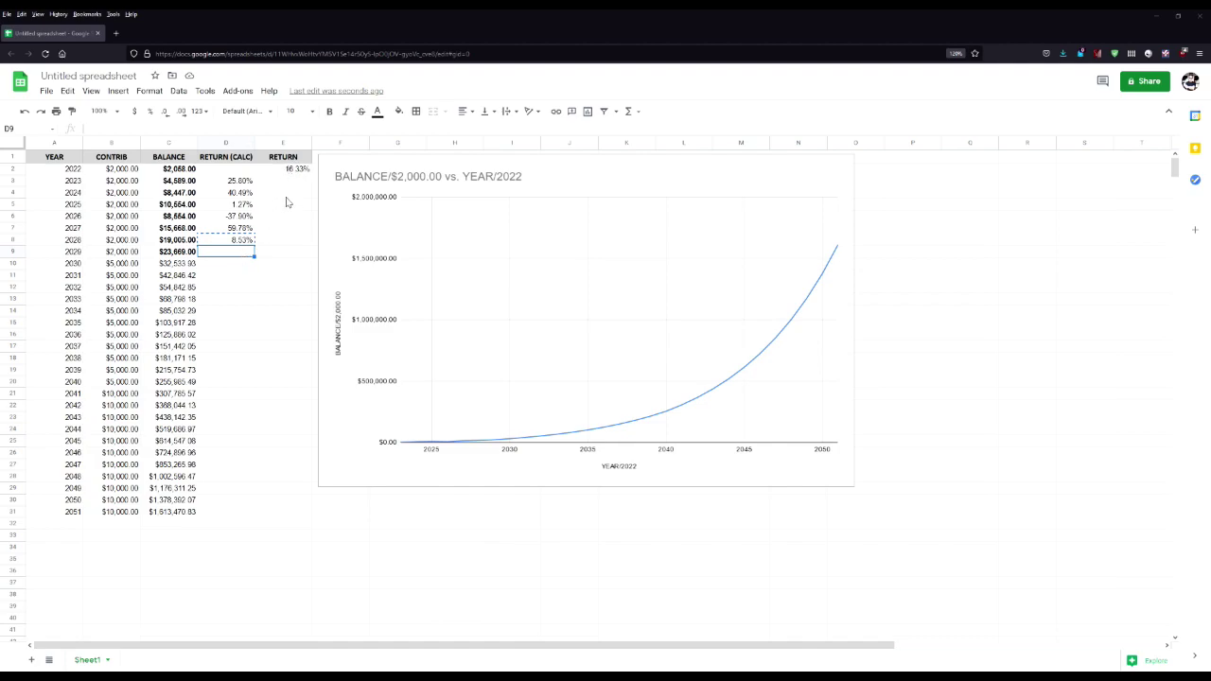
left_click(239, 241)
left_click(237, 252)
key("ctrl+v")
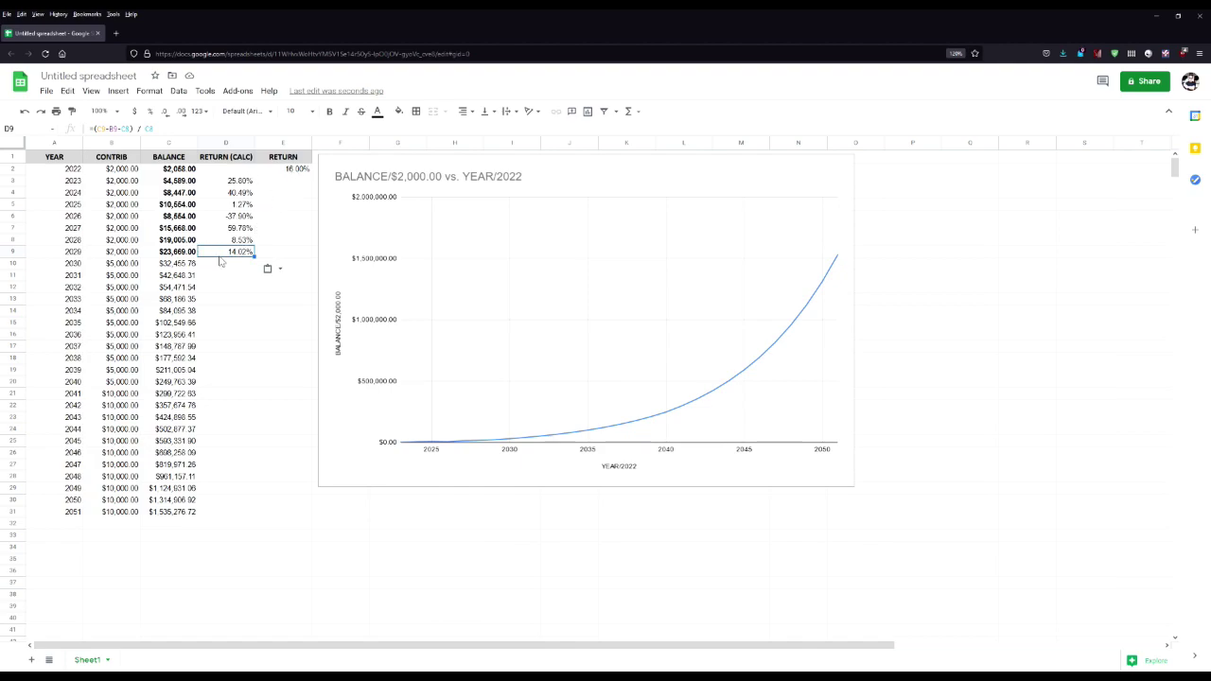
Enter 28,000 as the bold actual 2030 balance in C10 and add the calculated-return formula in D10
left_click(186, 266)
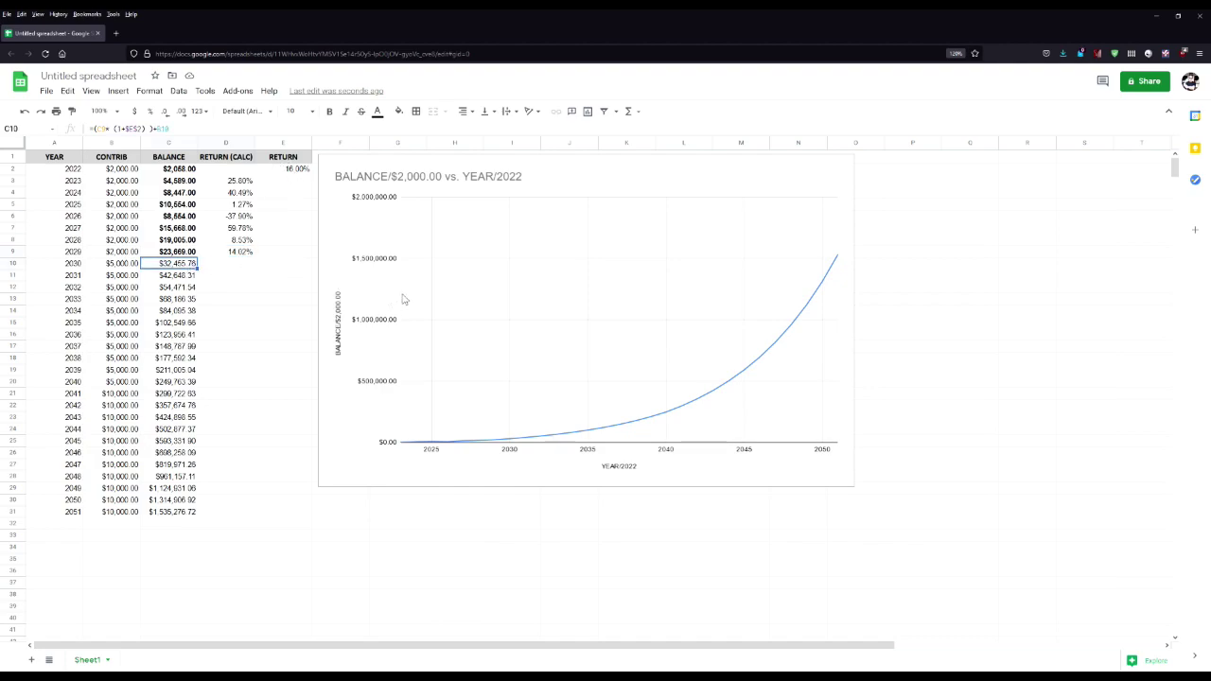
type("28,000")
key("Return")
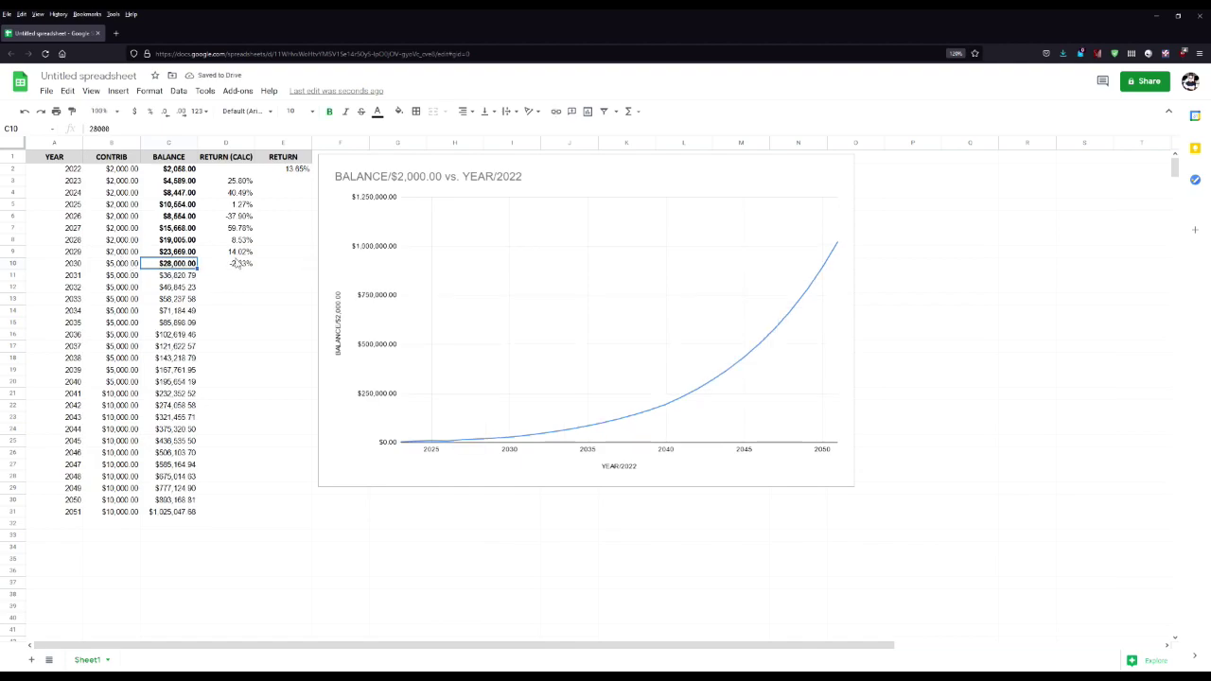
Check the 2030 calculated return in D10, the average in E2 and the earlier yearly returns in column D
left_click(238, 265)
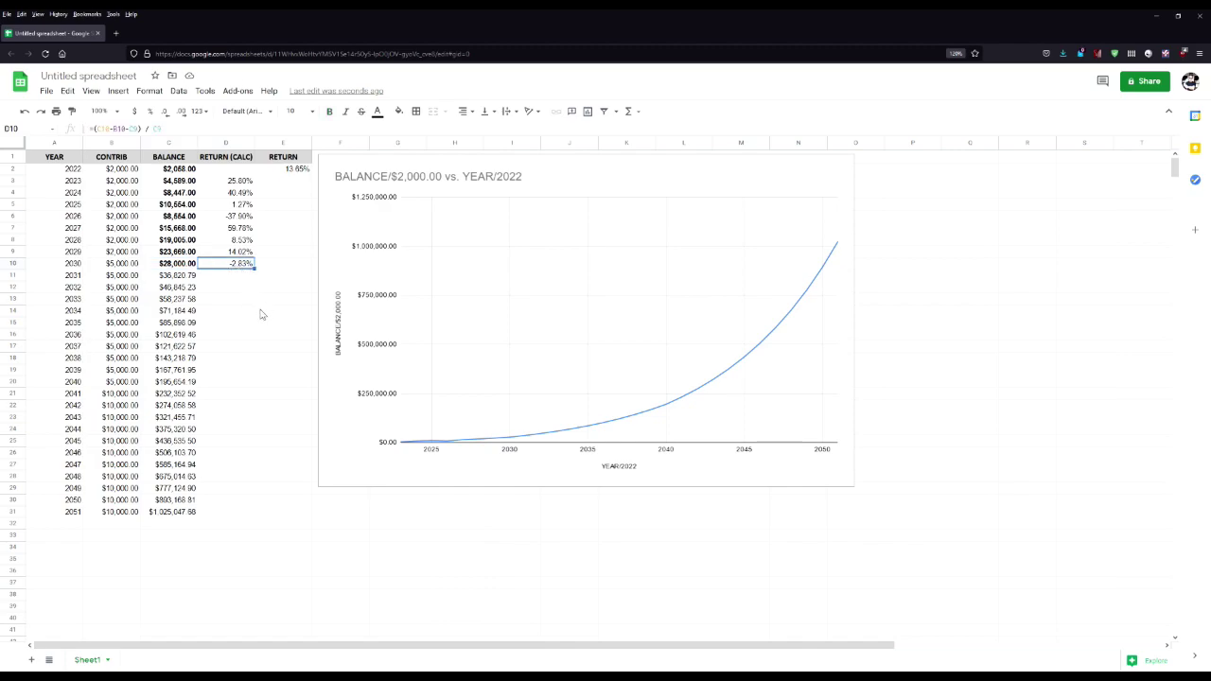
left_click(299, 171)
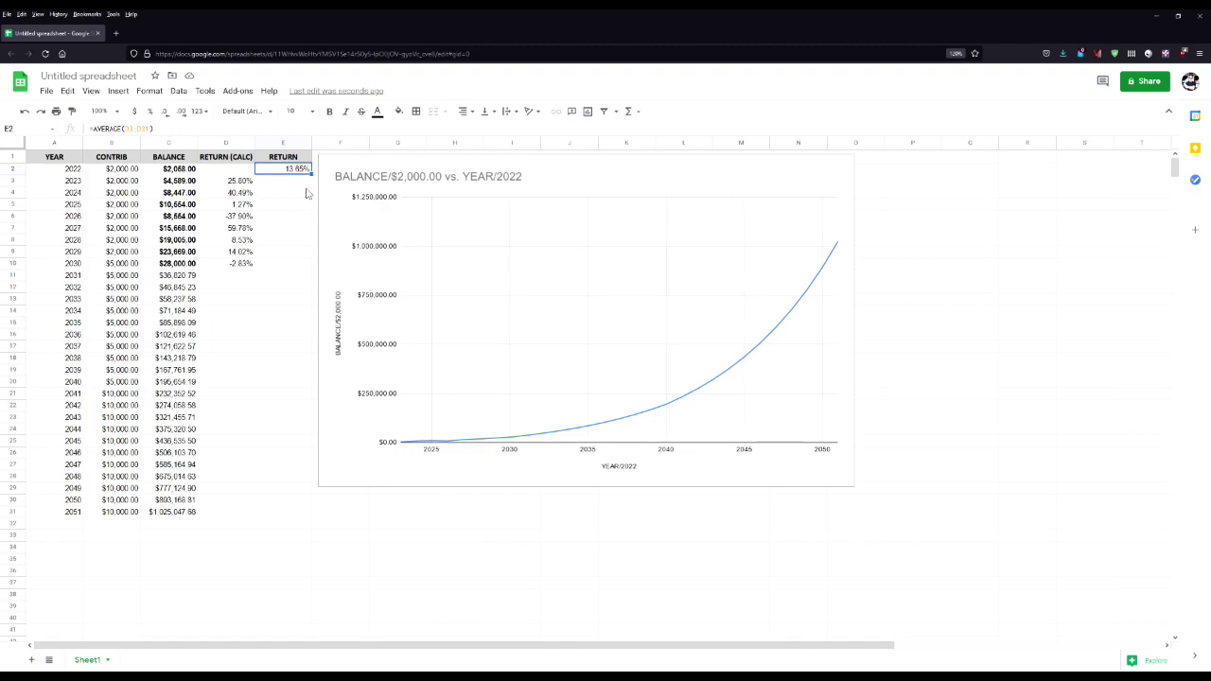
left_click(241, 233)
left_click(237, 197)
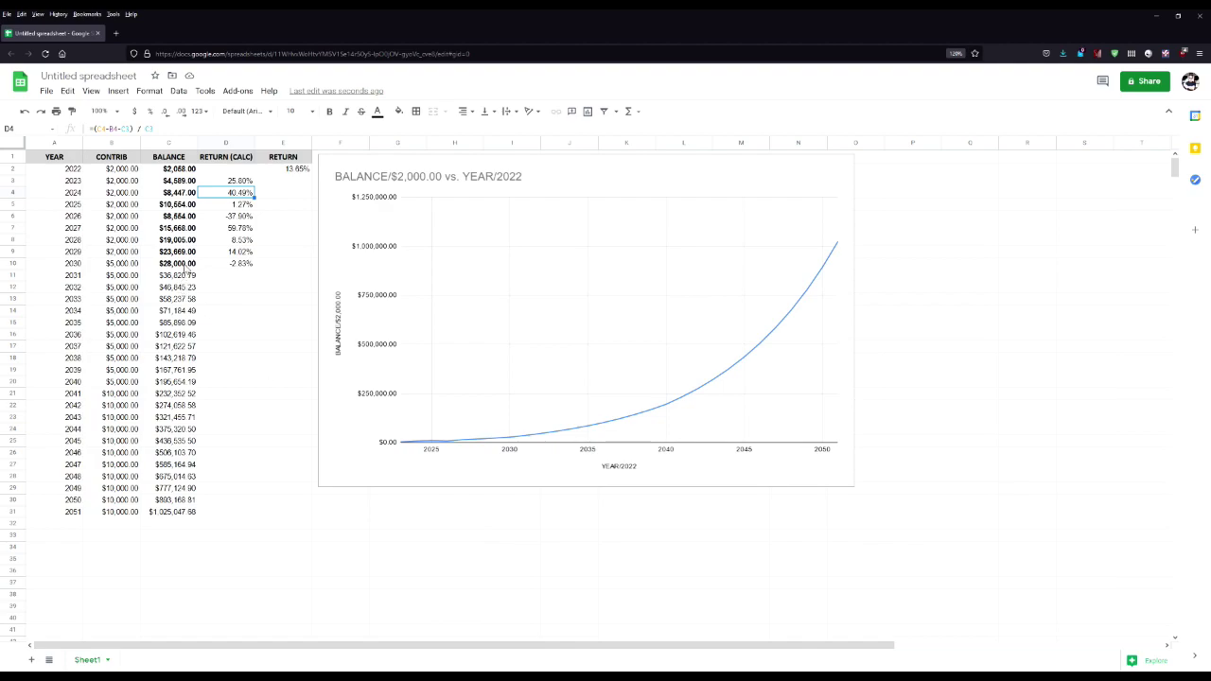
Enter 32556 as the actual 2031 balance in C11 and make it bold
left_click(170, 275)
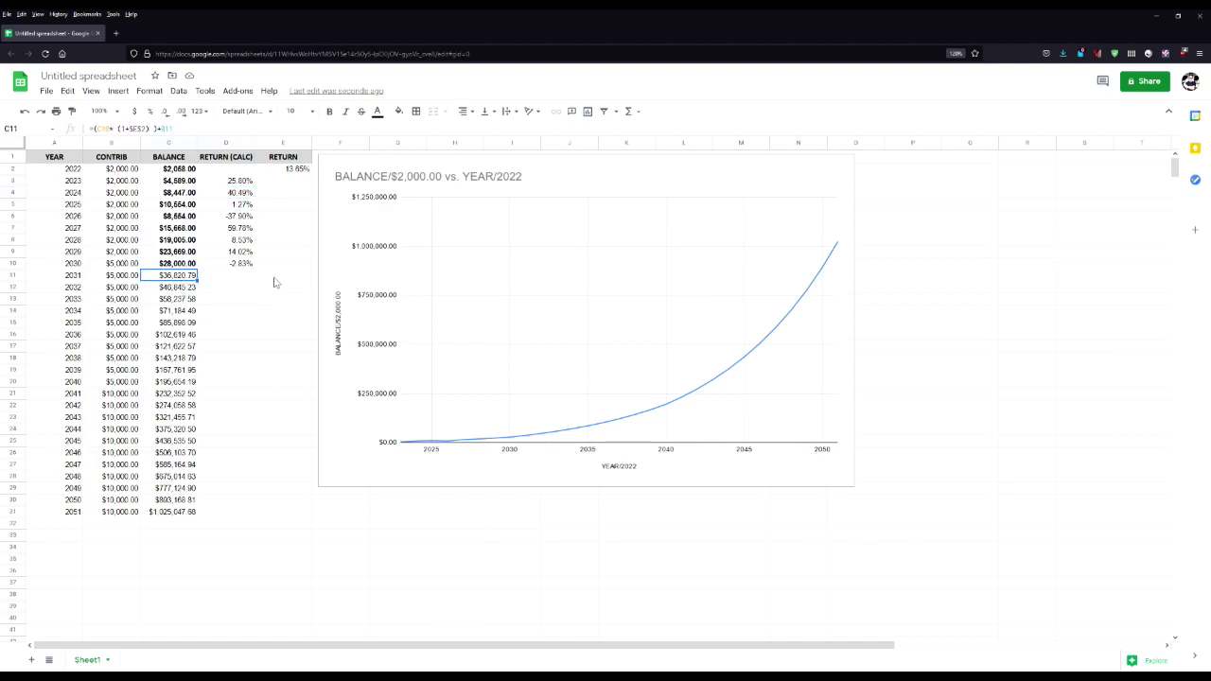
type("32556")
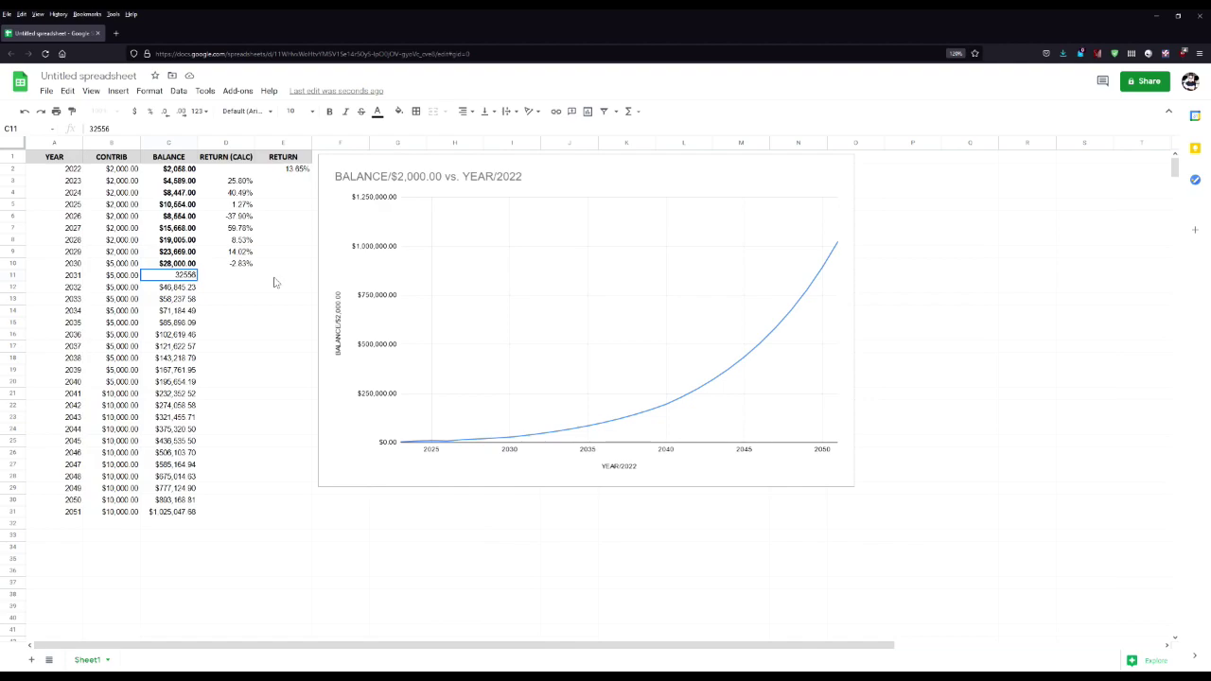
key("Tab")
Copy the calculated-return formula from D10 into D11 for 2031
key("Up")
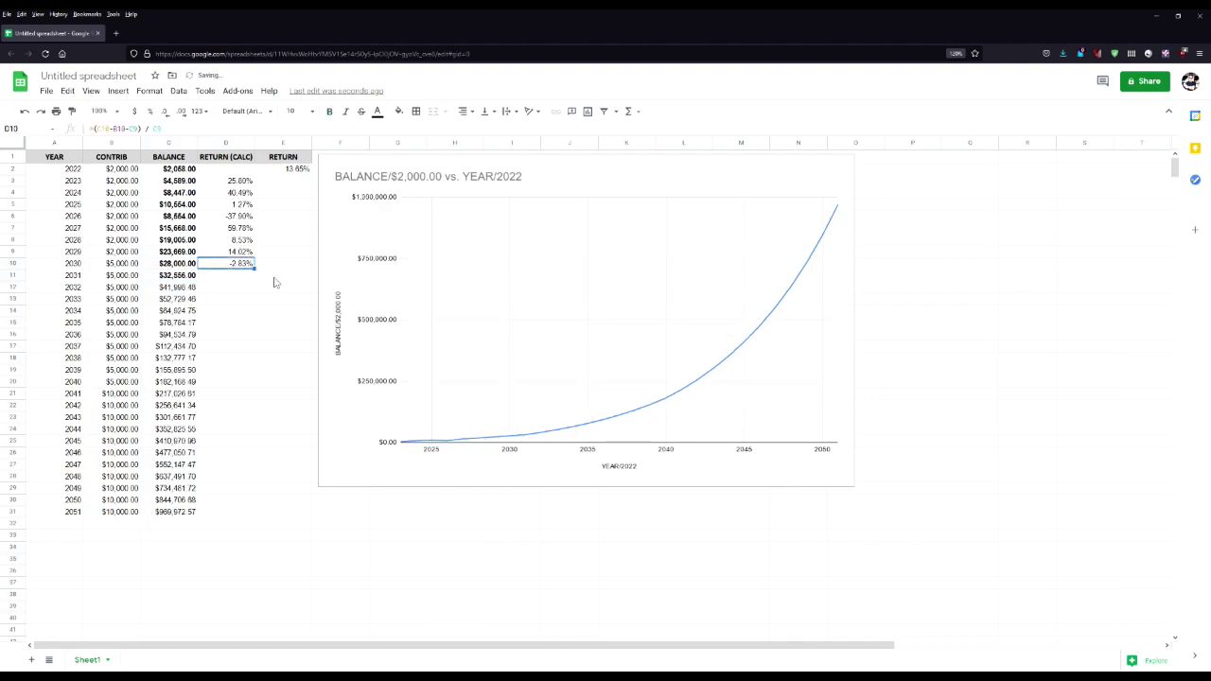
key("ctrl+c")
key("Down")
key("ctrl+b")
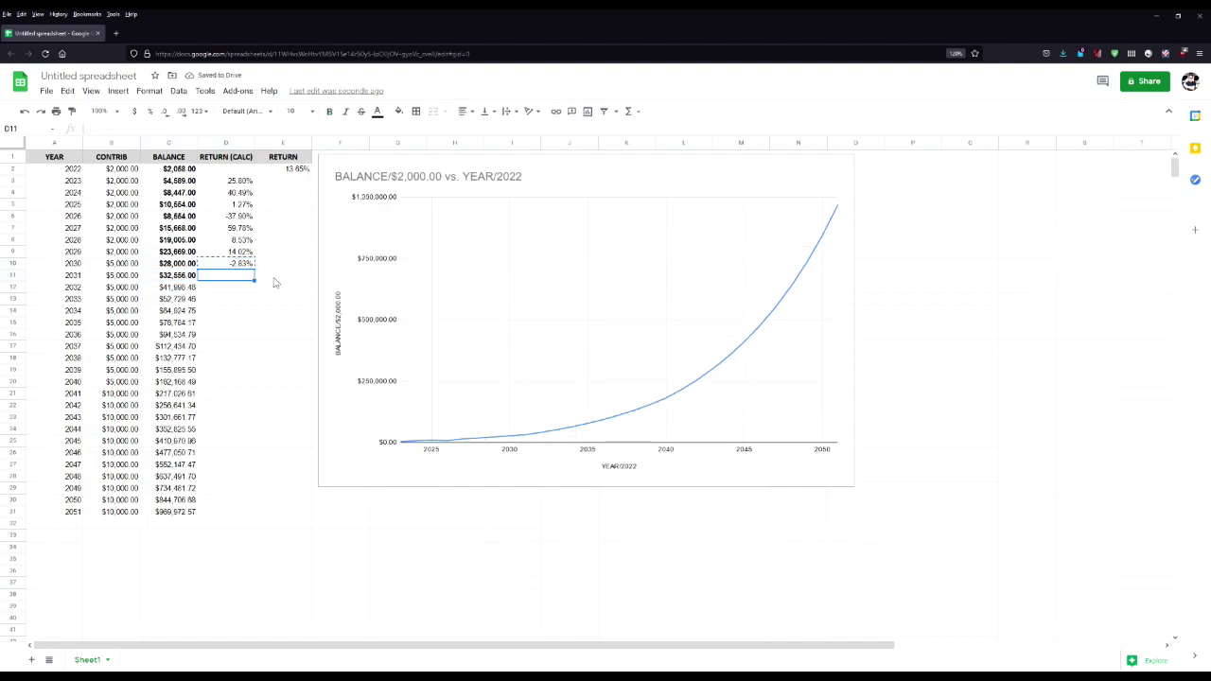
key("ctrl+v")
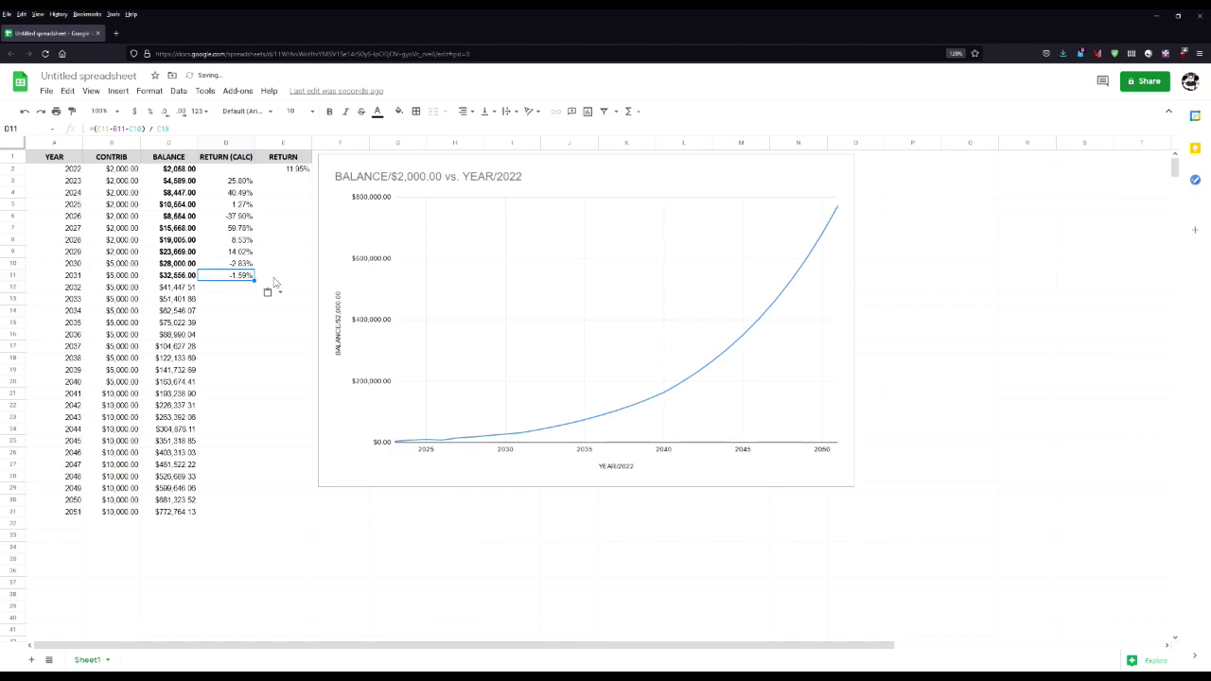
Review the average return in E2 together with the actual balances and calculated returns through 2031
left_click(301, 171)
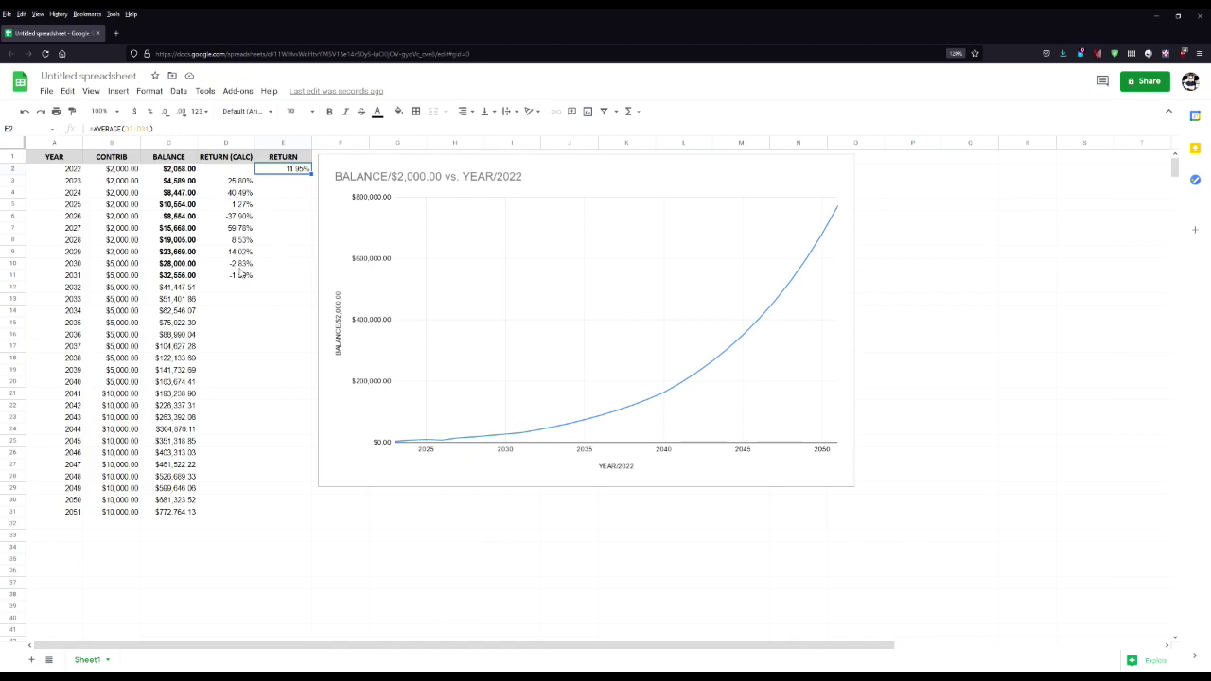
left_click_drag(242, 274, 57, 185)
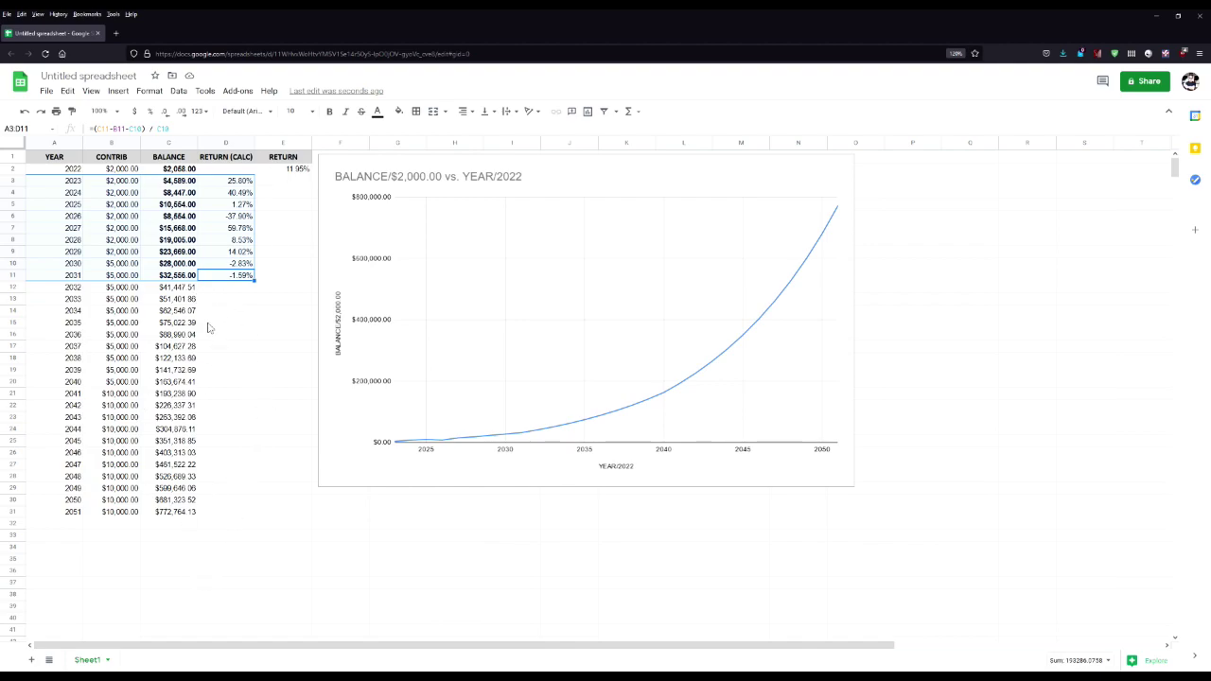
left_click(196, 452)
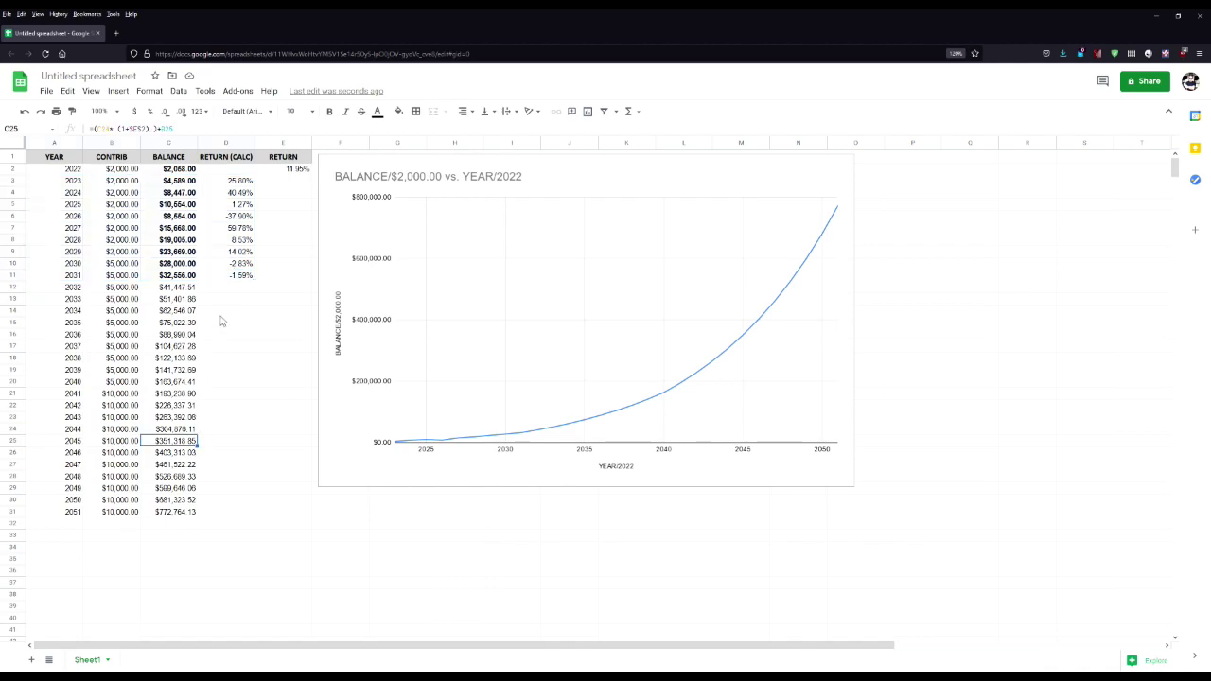
left_click(229, 282)
left_click(183, 184, "shift")
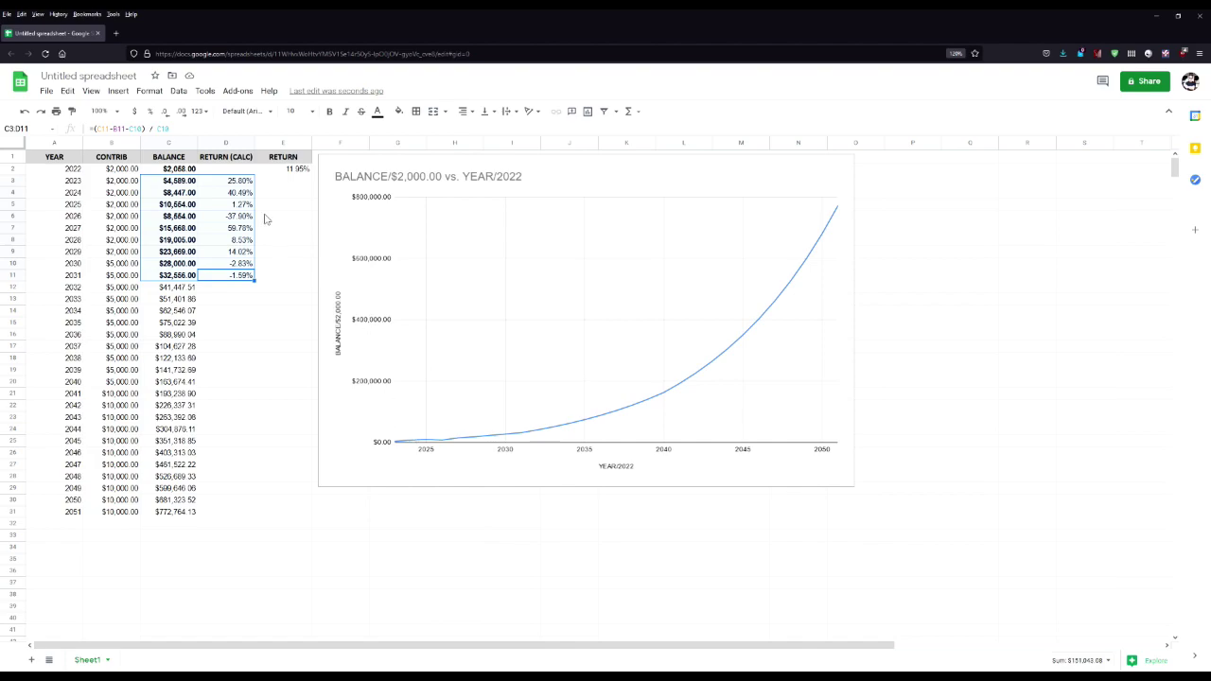
left_click(299, 170)
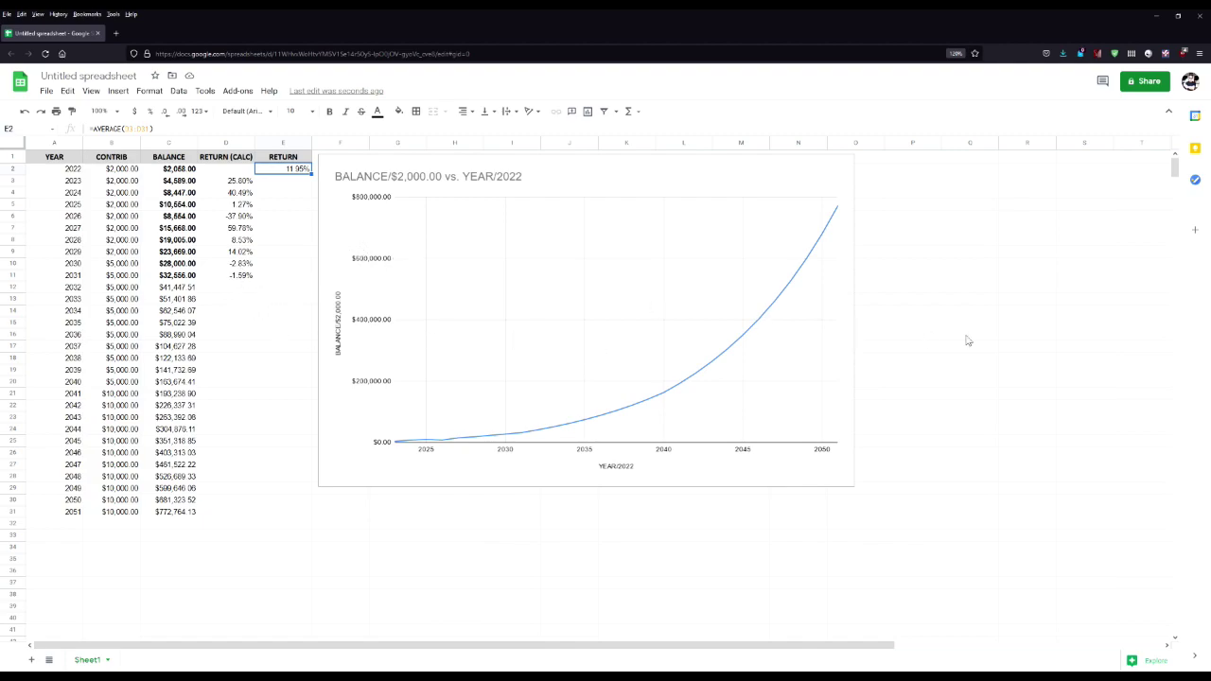
left_click(265, 289)
left_click_drag(227, 275, 160, 178)
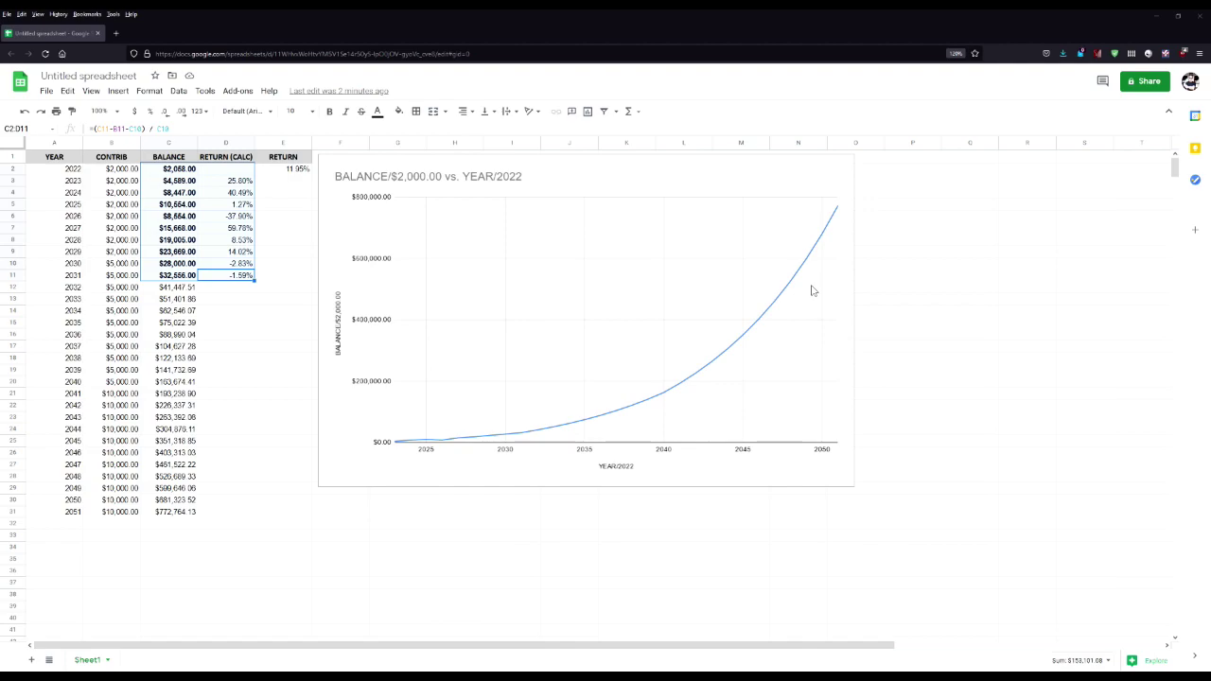
Set the 2032 contribution in B12 to 8000 so the linked years below it follow
left_click(175, 301)
left_click(119, 266)
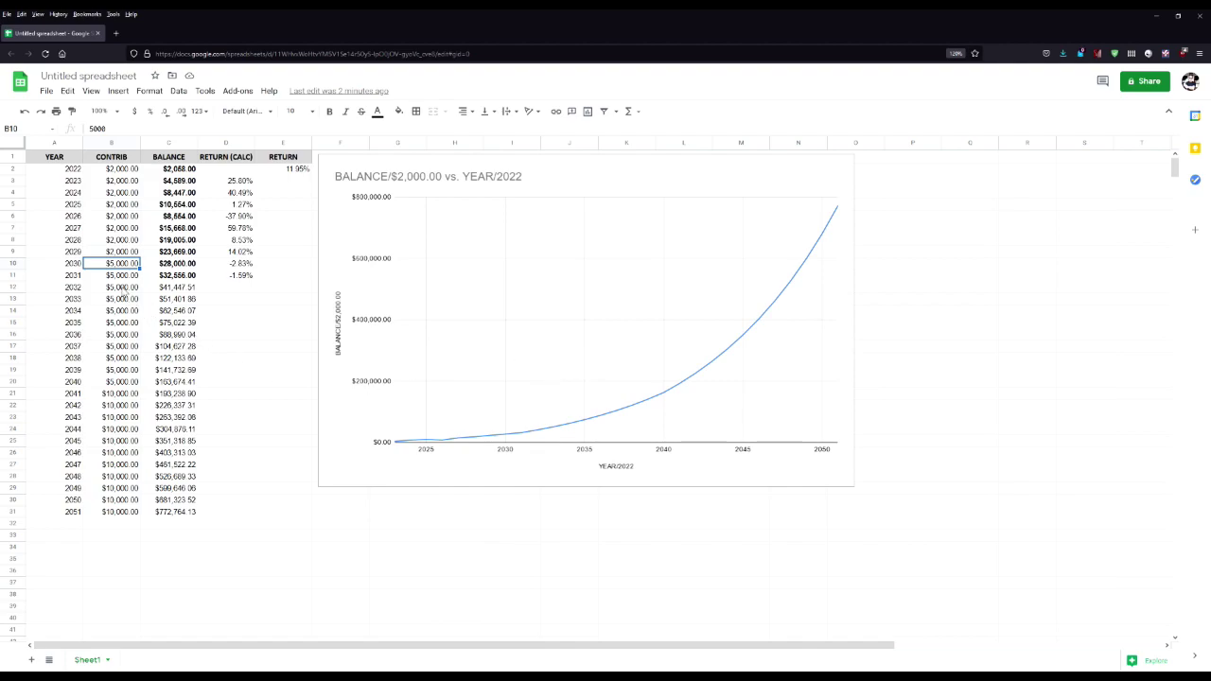
left_click(134, 289)
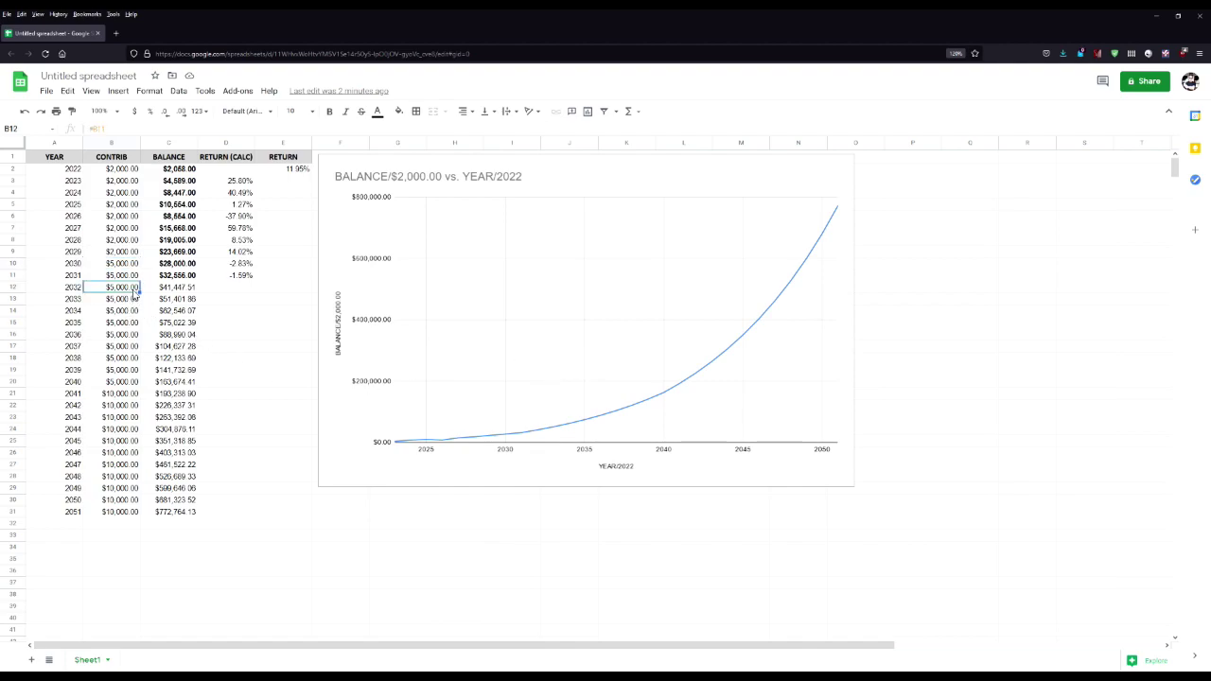
type("8000")
key("Return")
Set the 2041 contribution in B21 to 12000 for the final block of years
left_click(109, 288)
key("Down")
key("Down")
key("Down")
key("Down")
key("Down")
key("Down")
key("Down")
key("Down")
key("Down")
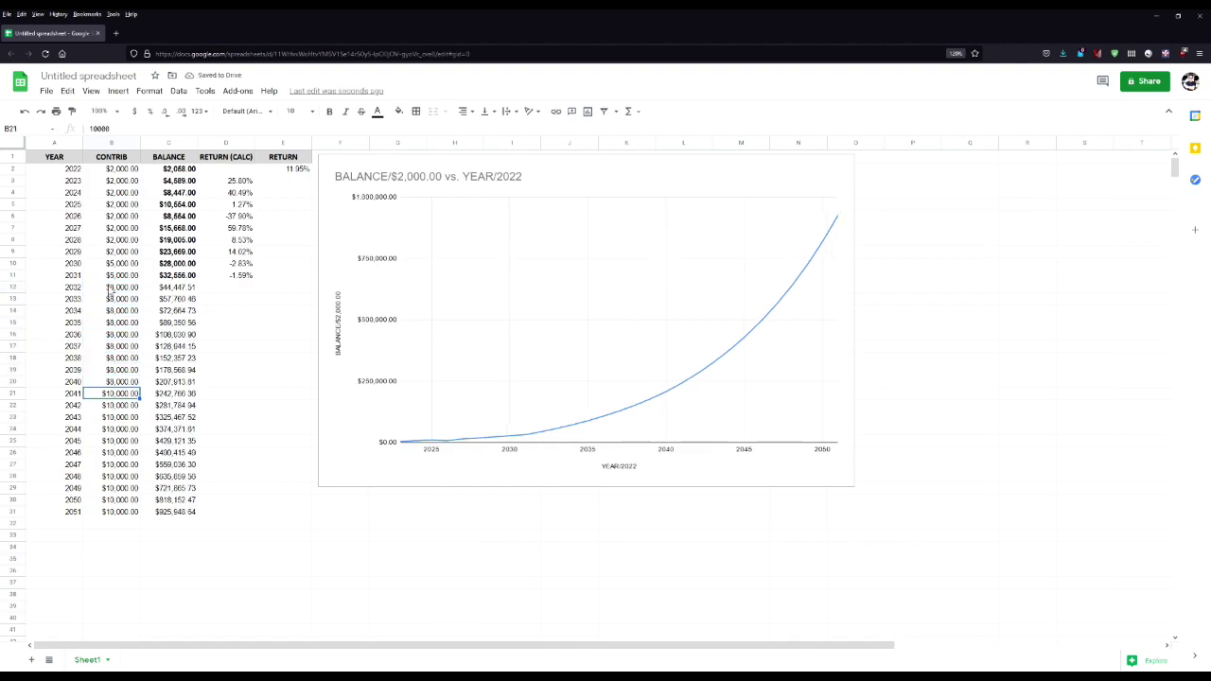
type("12000")
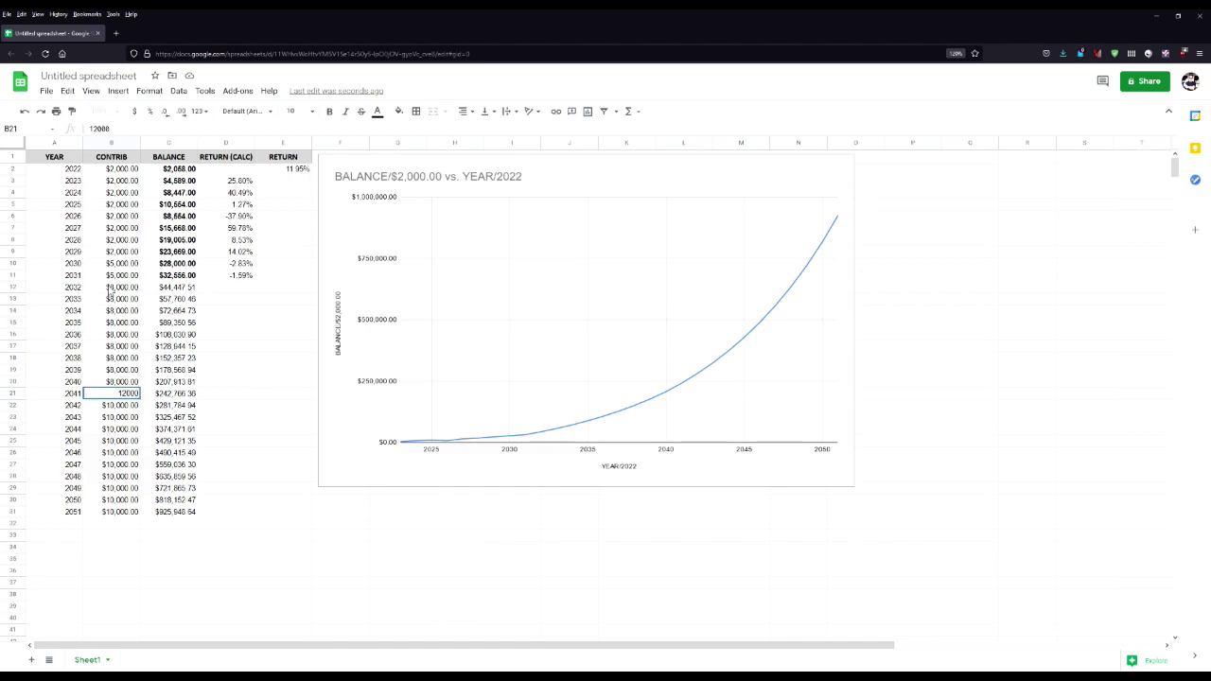
key("Return")
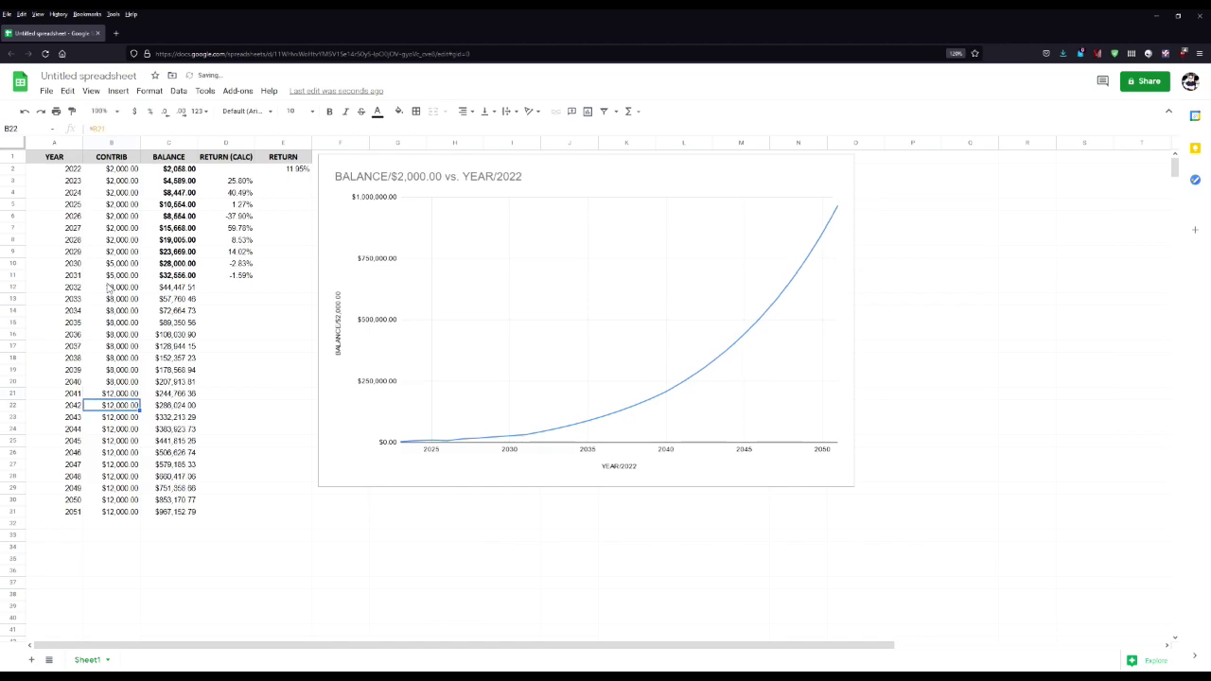
left_click(123, 441)
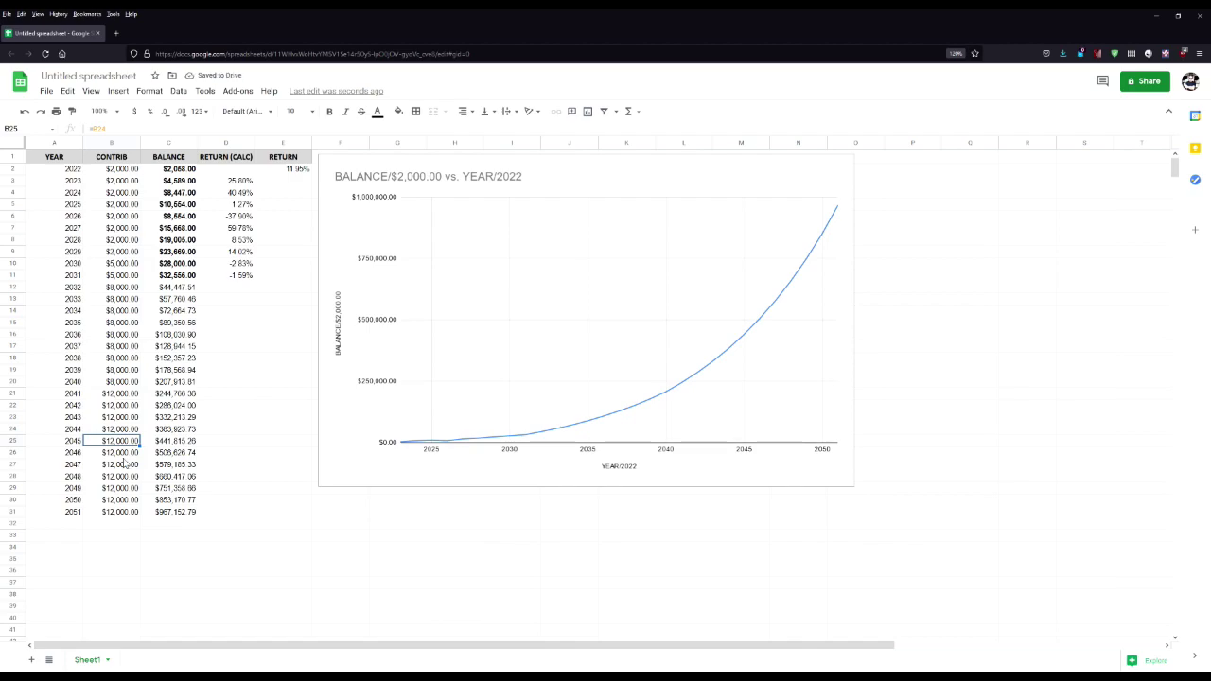
left_click(113, 324)
left_click(121, 441)
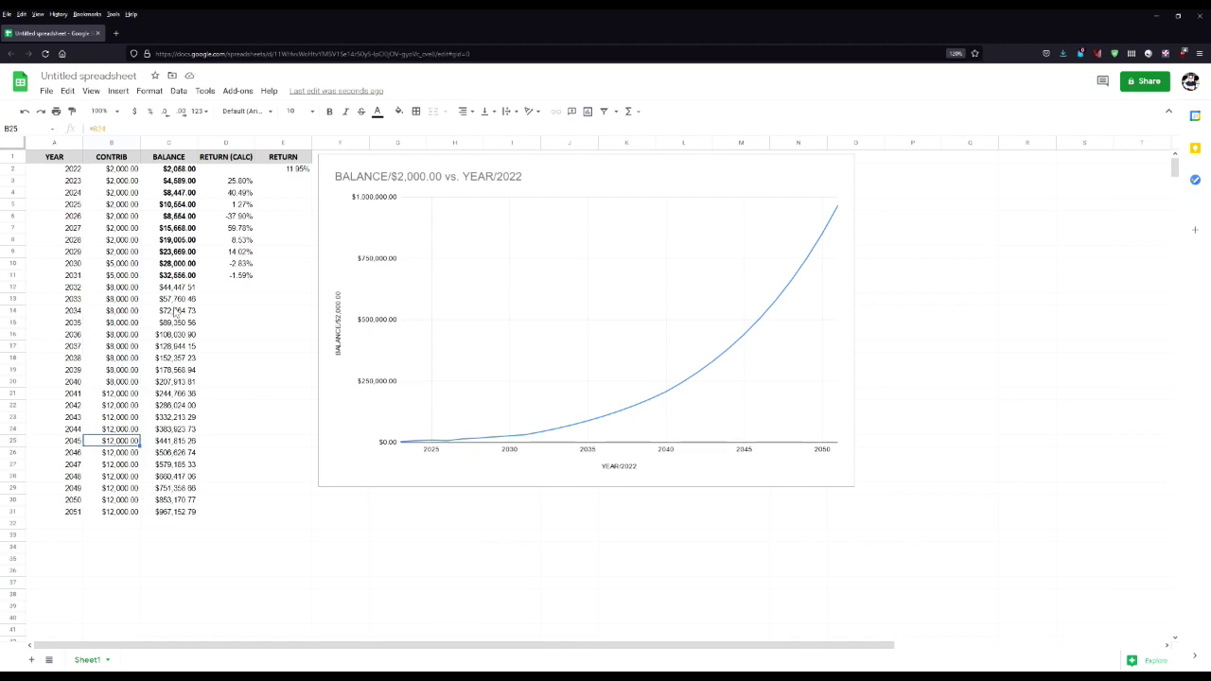